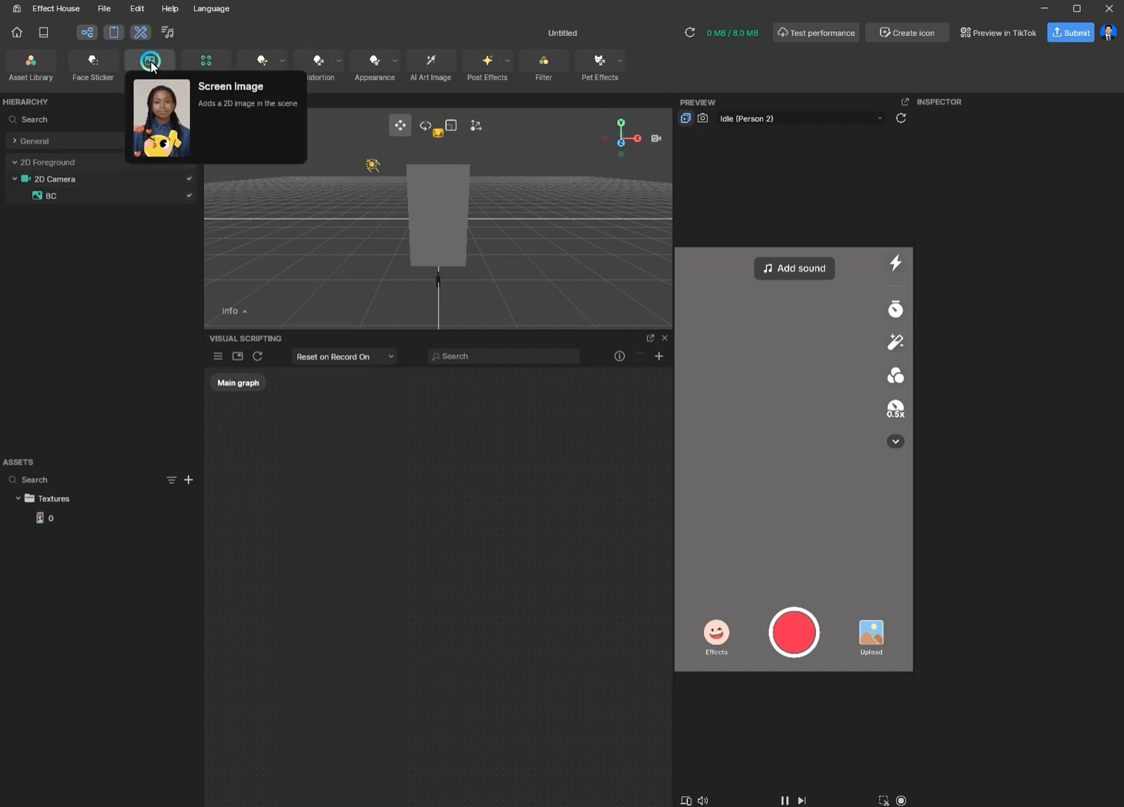
Step: Add a Screen Image to the scene and assign the existing texture 0 to it
left_click(150, 62)
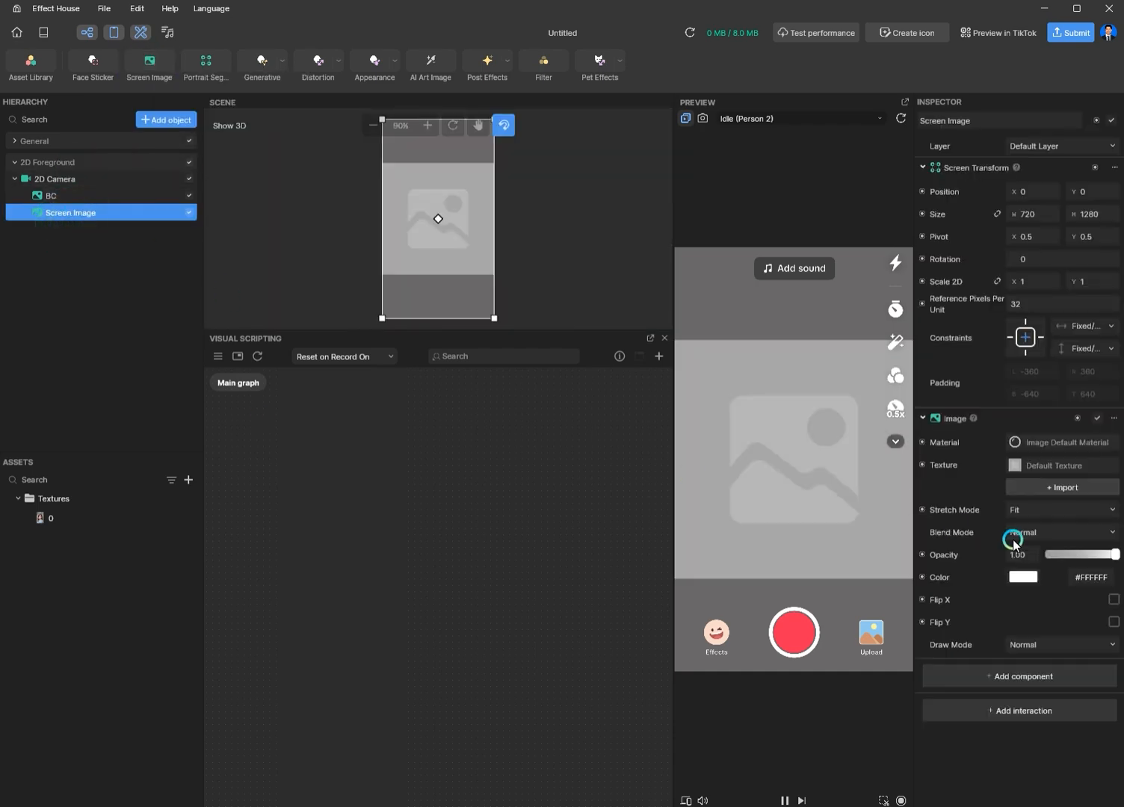
left_click(1053, 470)
double_click(988, 532)
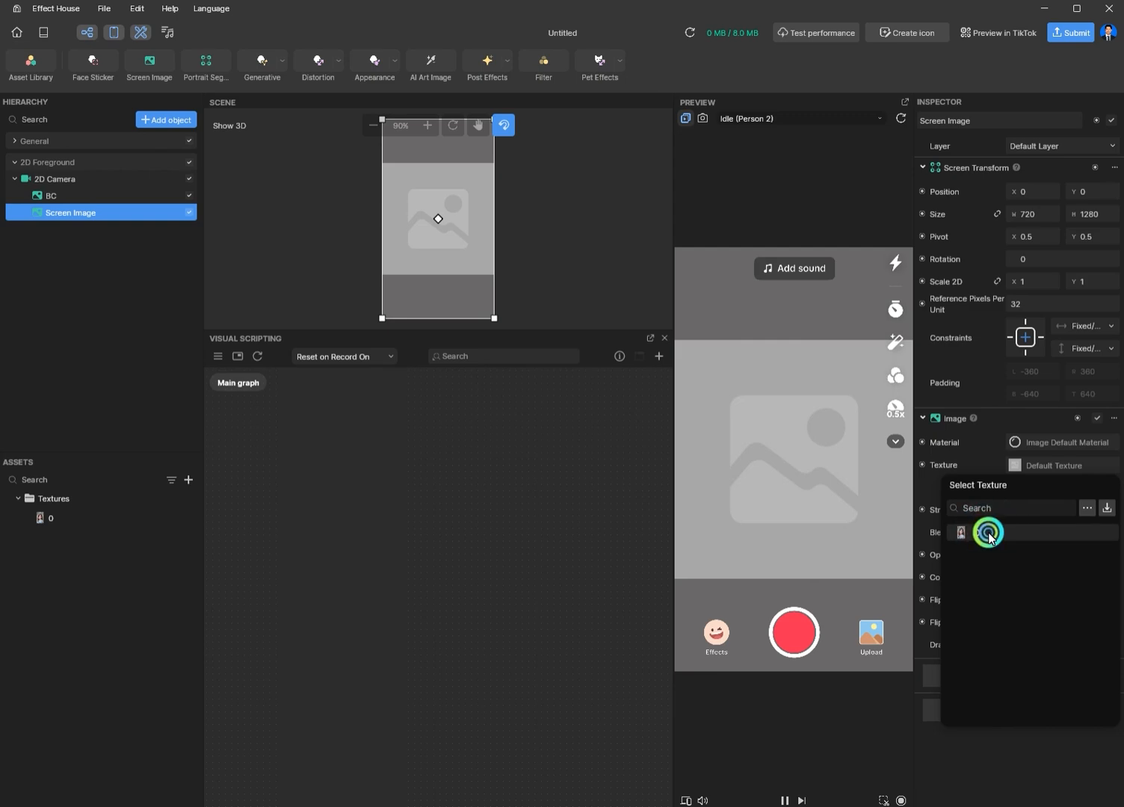
Step: Set the screen image's stretch mode to Fill and Cut and its linked 2D scale to 0.5 on both axes
left_click(1039, 510)
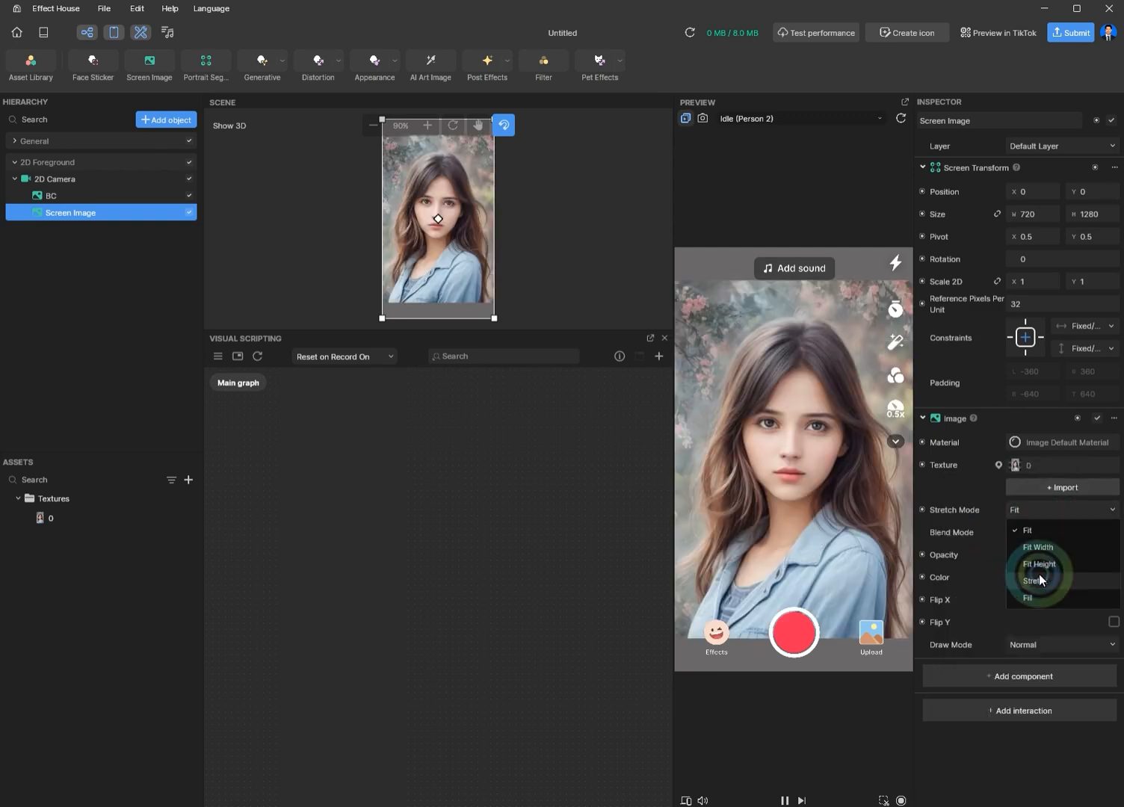
left_click(1043, 598)
left_click(1001, 318)
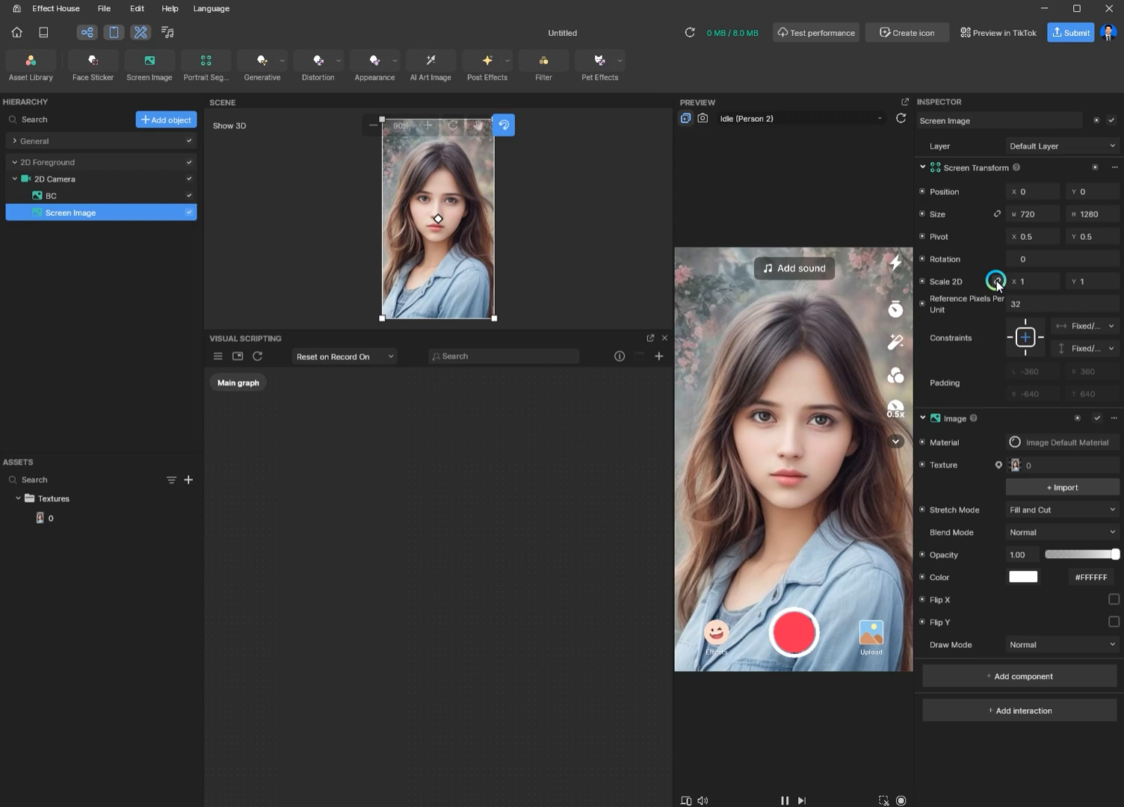
left_click(1000, 282)
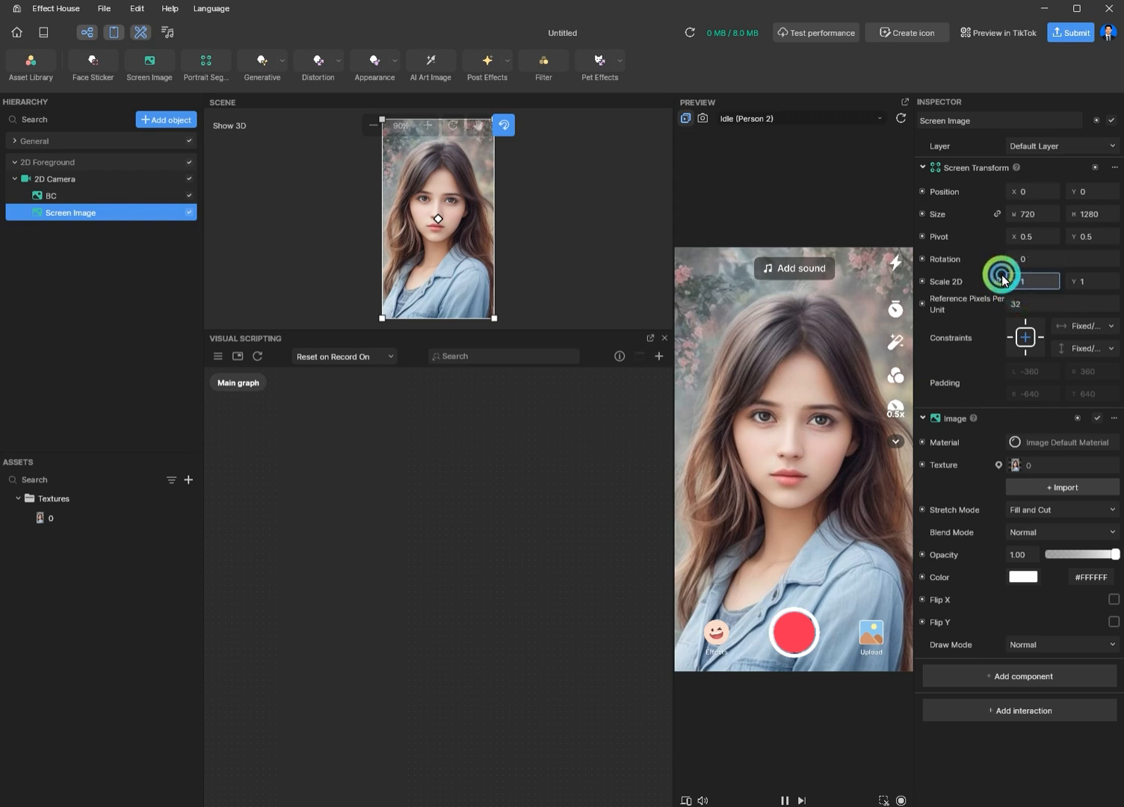
type("0.5")
key("Return")
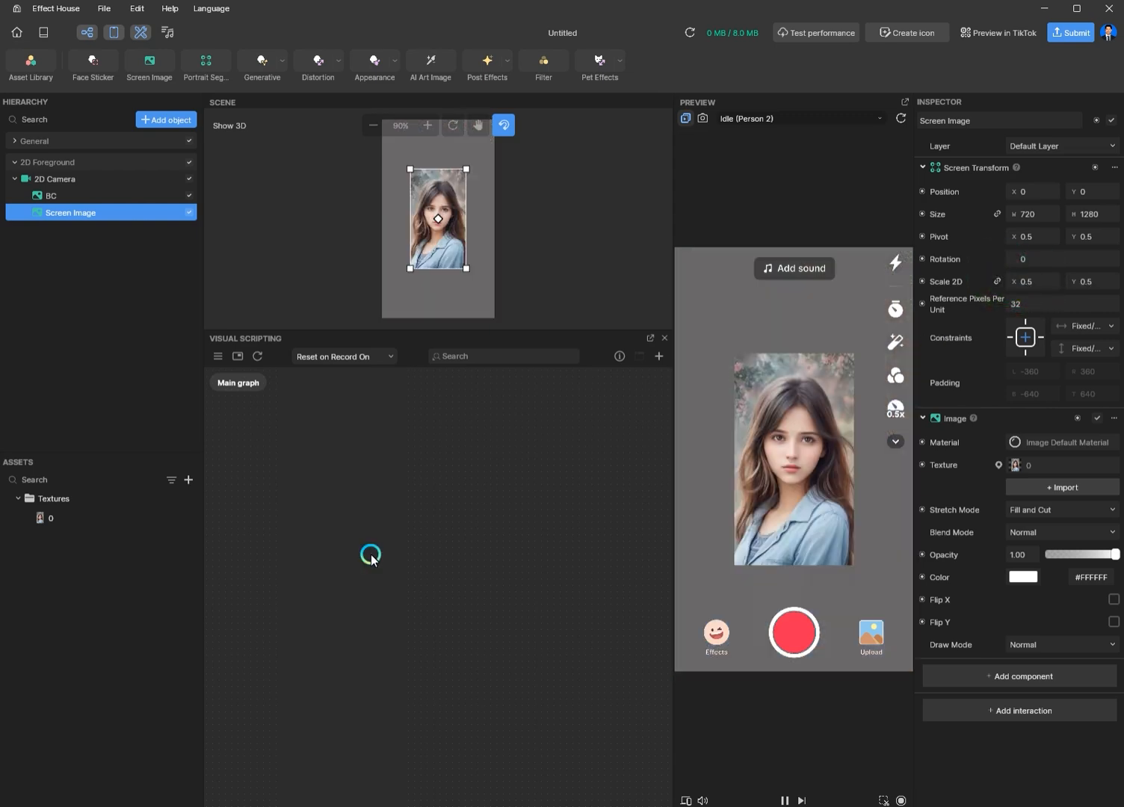
Step: Add a Screen Tap node to the main visual scripting graph
right_click(278, 454)
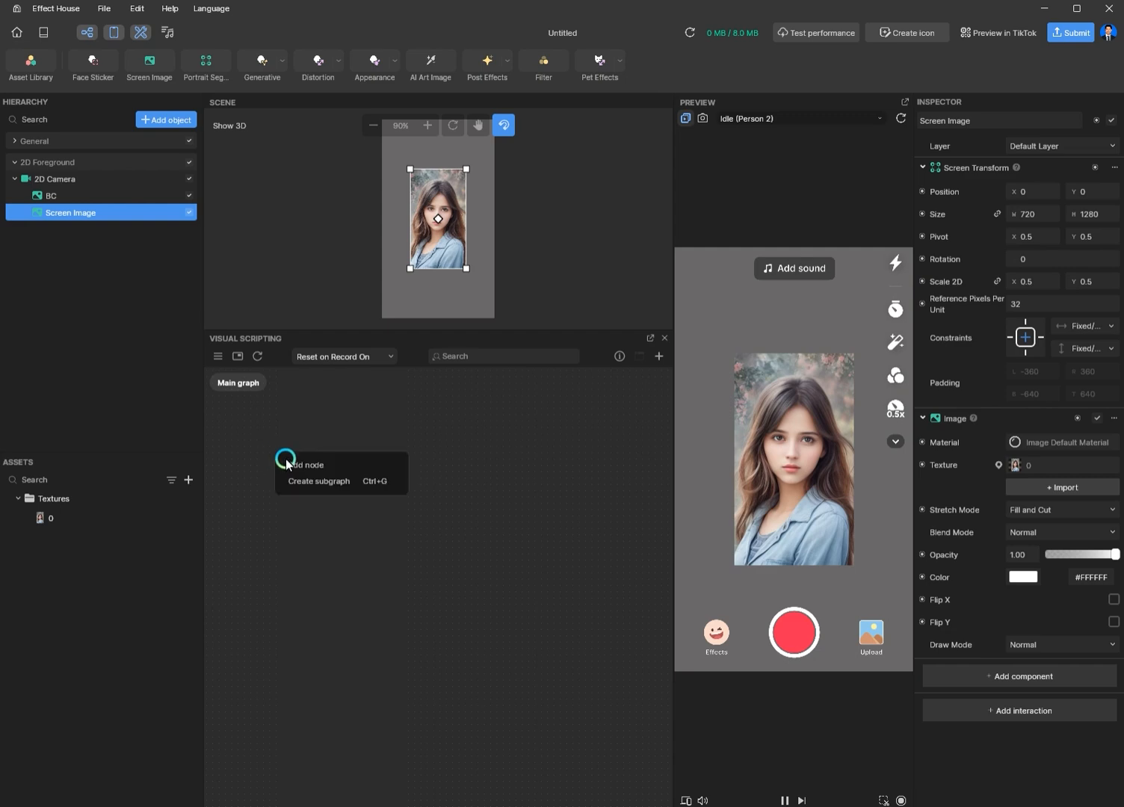
left_click(305, 462)
type("scr")
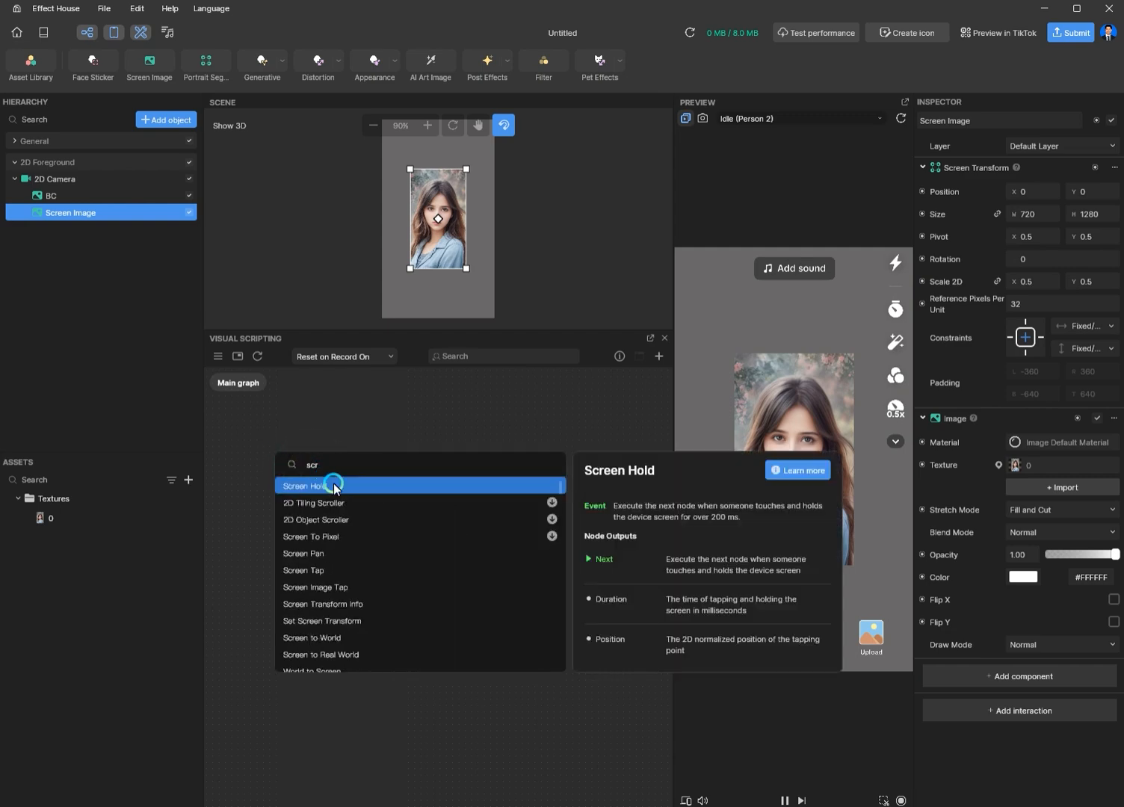
type("ee")
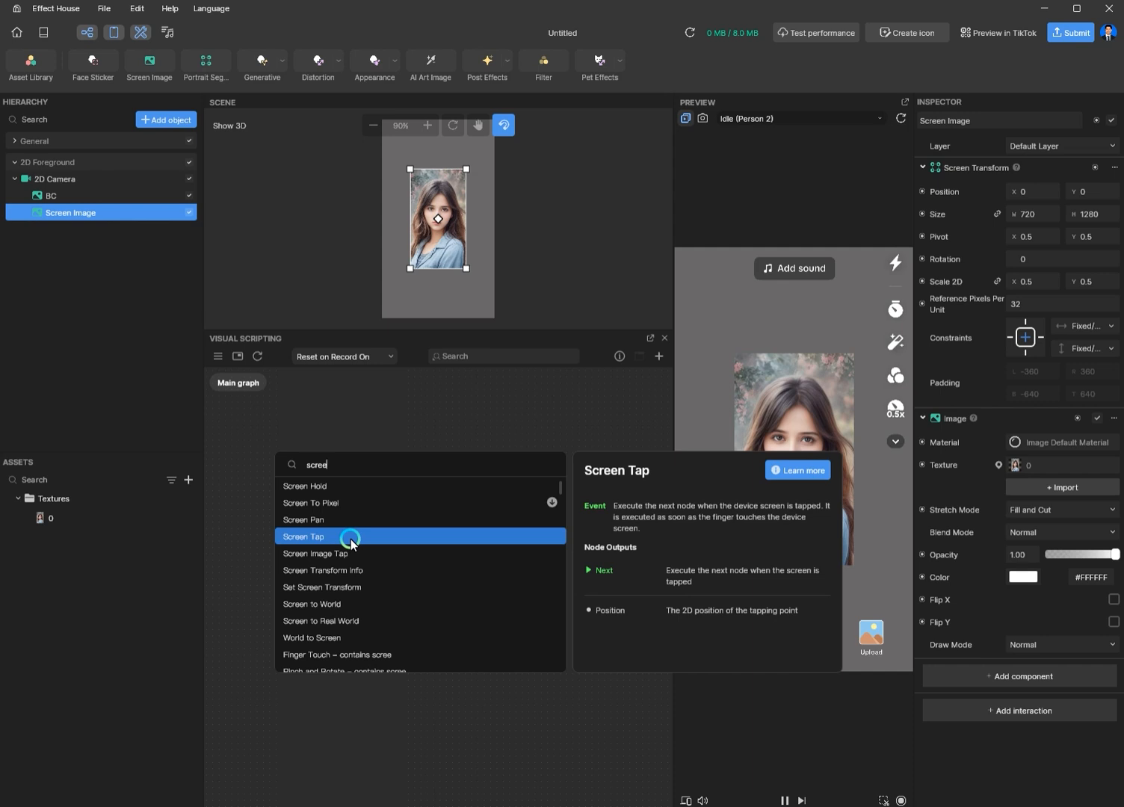
left_click(351, 536)
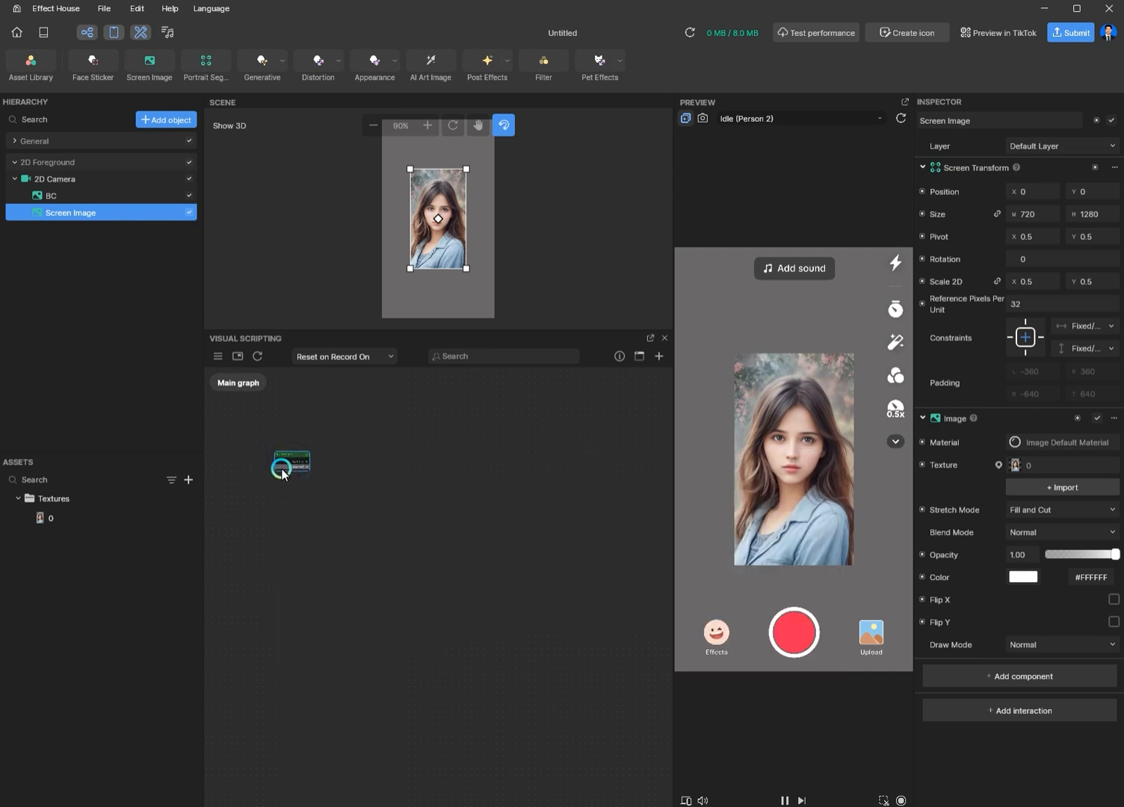
Step: Add a Transit by Time node from the Screen Tap node's Next output, linked to Start, and move it closer
left_click_drag(351, 467, 454, 541)
type("tran")
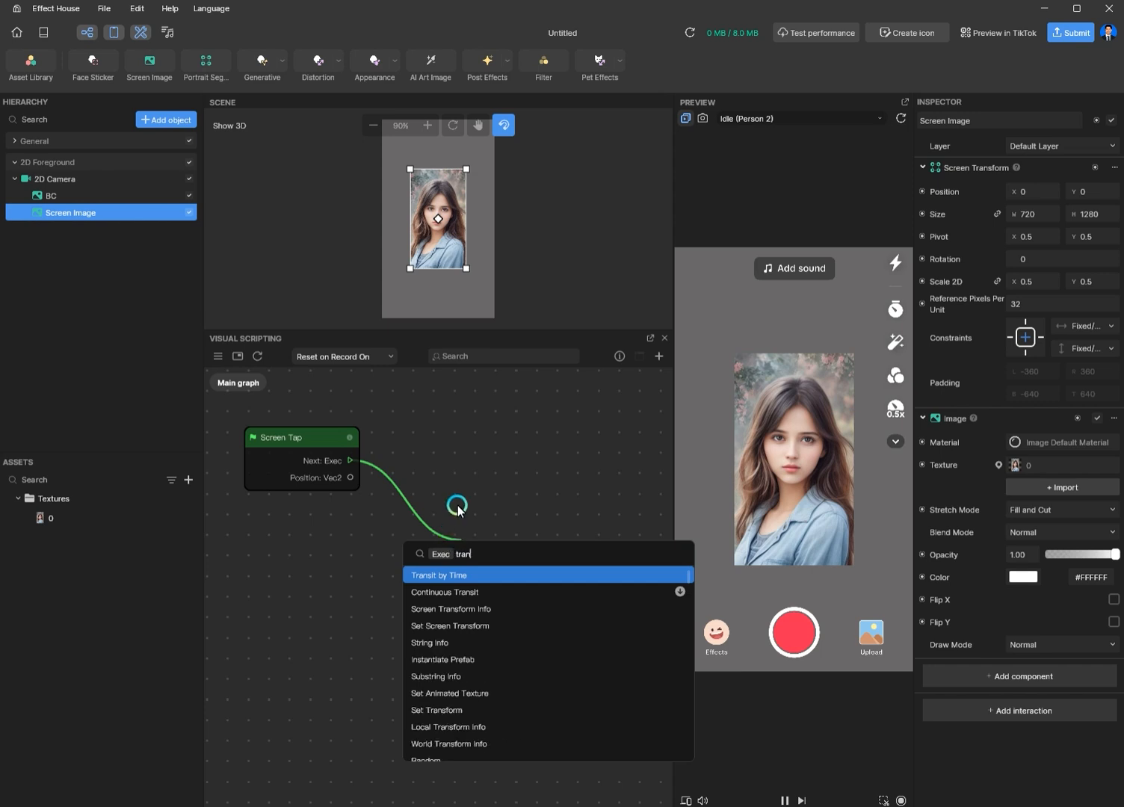
left_click(462, 575)
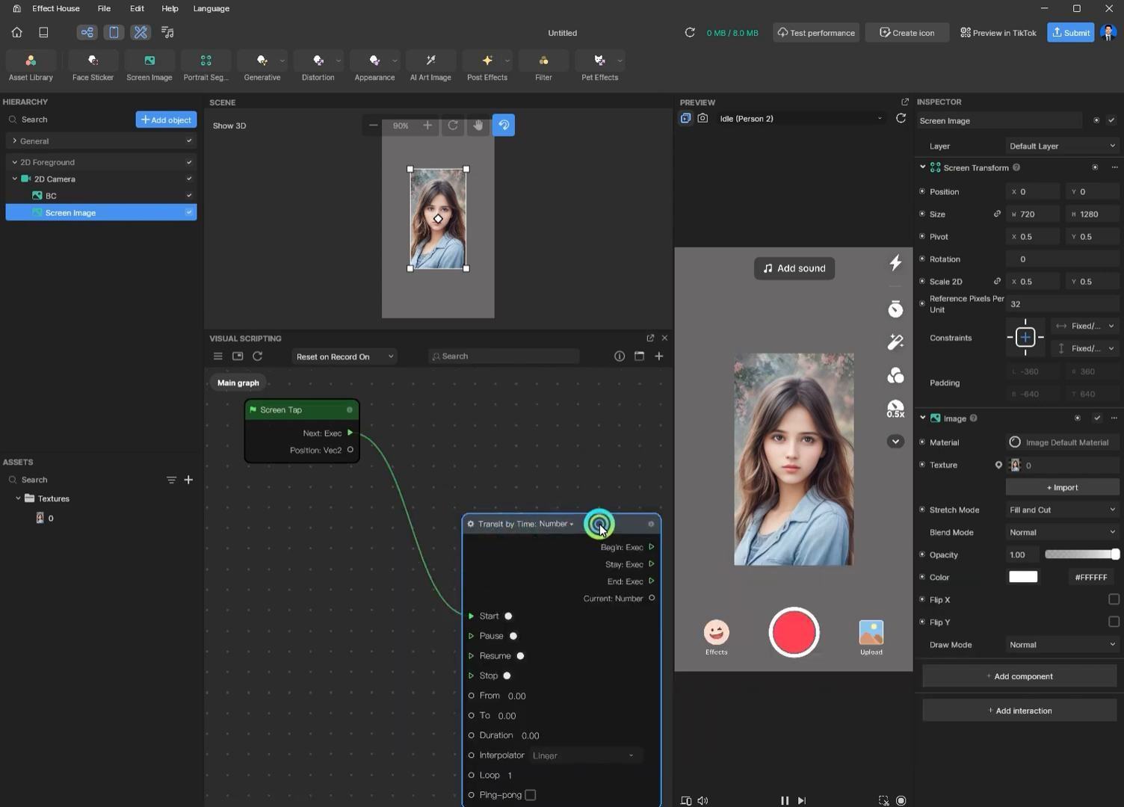
left_click_drag(597, 522, 534, 477)
scroll(300, 616, "down", 2)
middle_click_drag(300, 616, 281, 605)
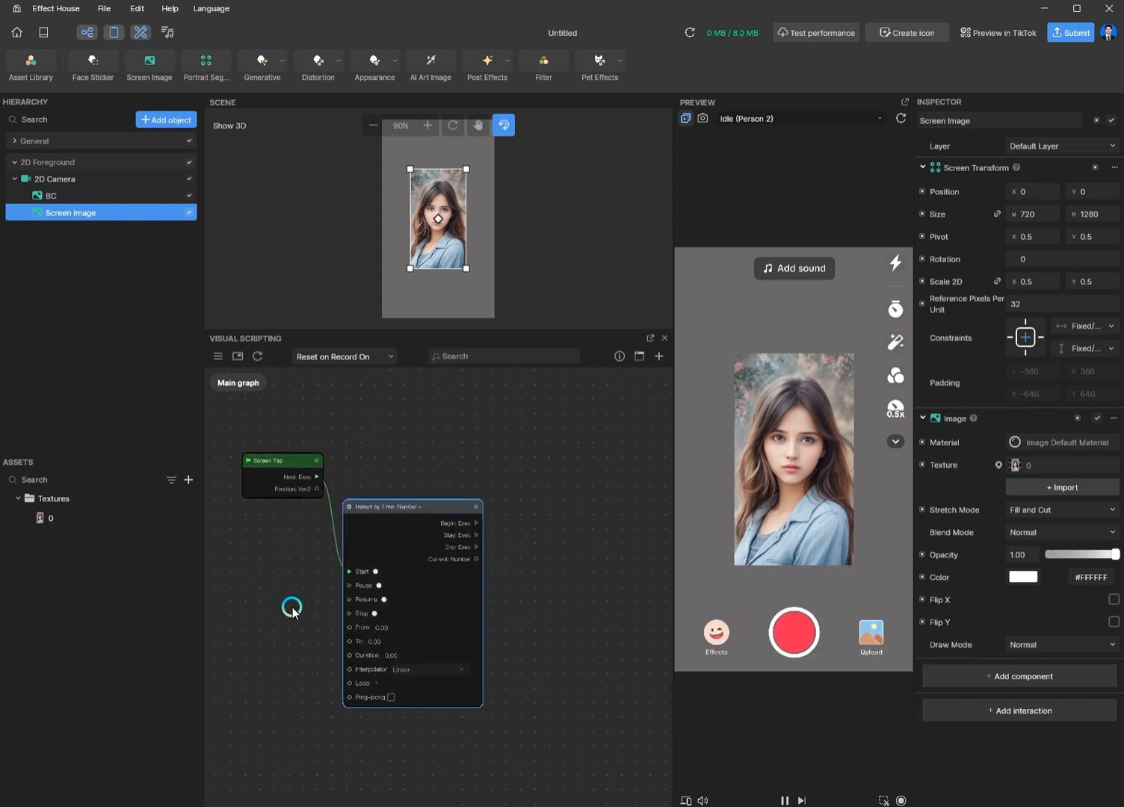
Step: Create a Get Opacity node for the screen image and connect its Value to the From input of Transit by Time
left_click(921, 554)
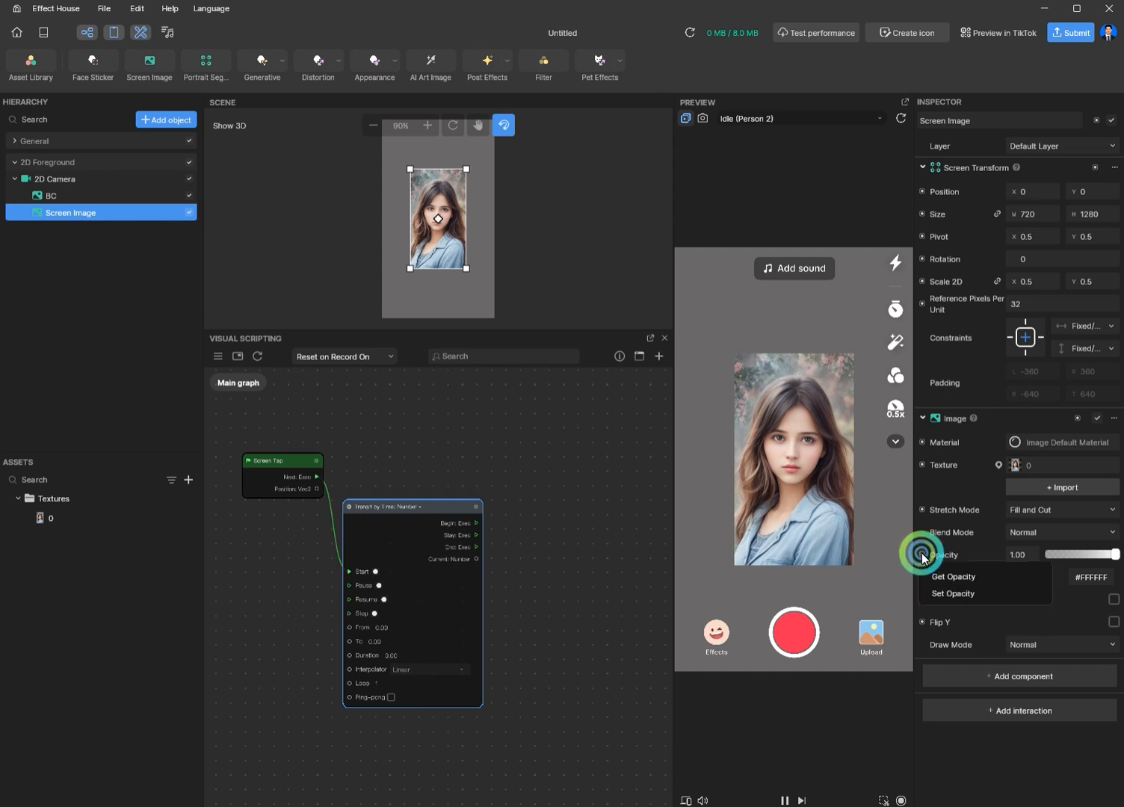
left_click(971, 577)
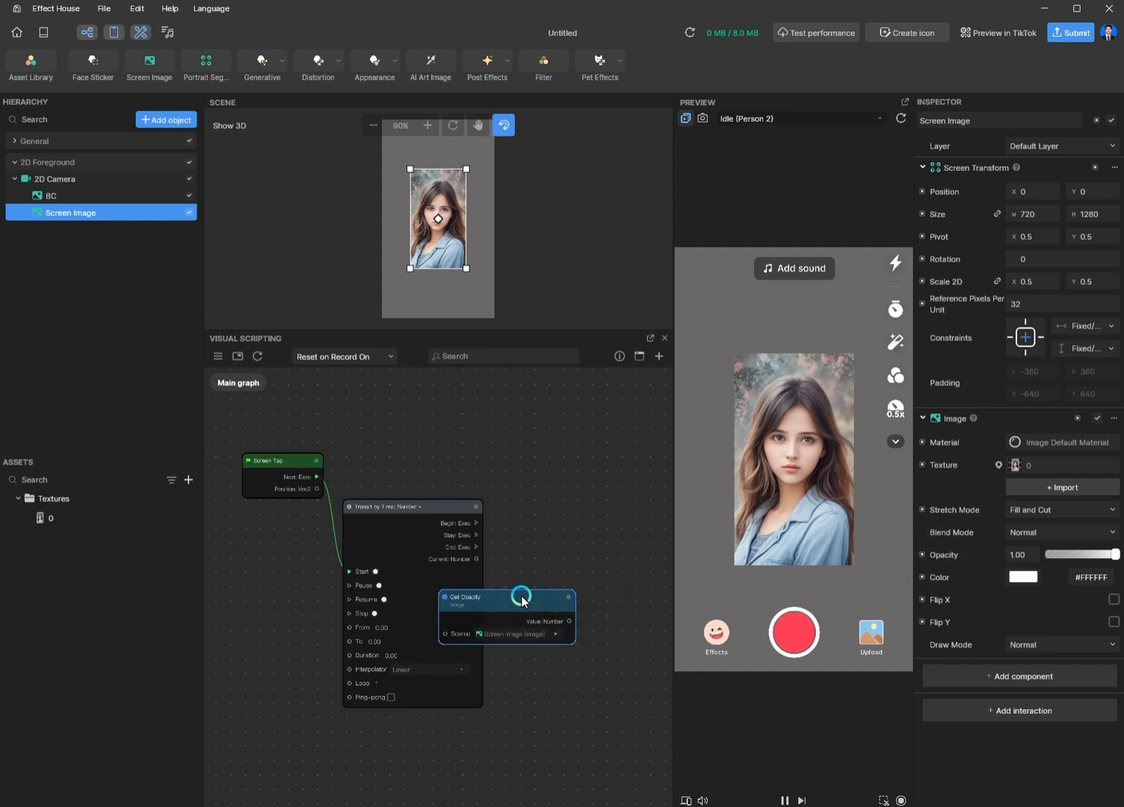
left_click(271, 596)
scroll(309, 633, "up", 2)
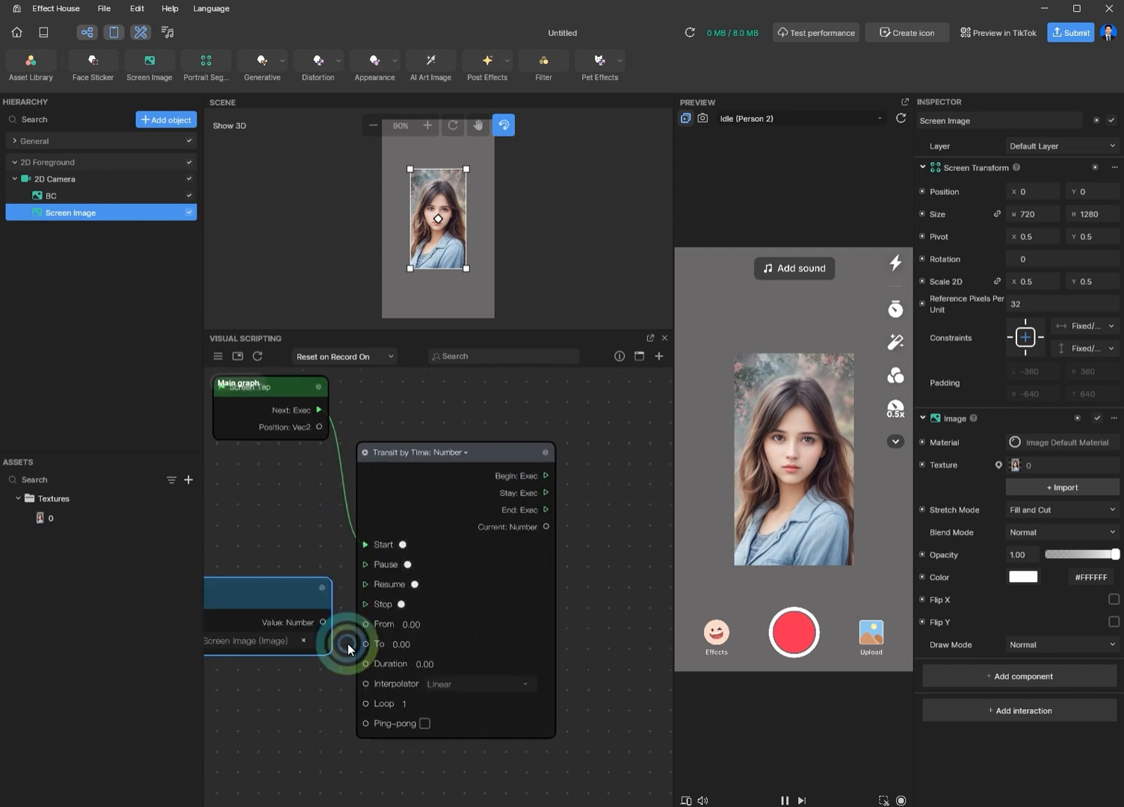
left_click_drag(329, 627, 365, 624)
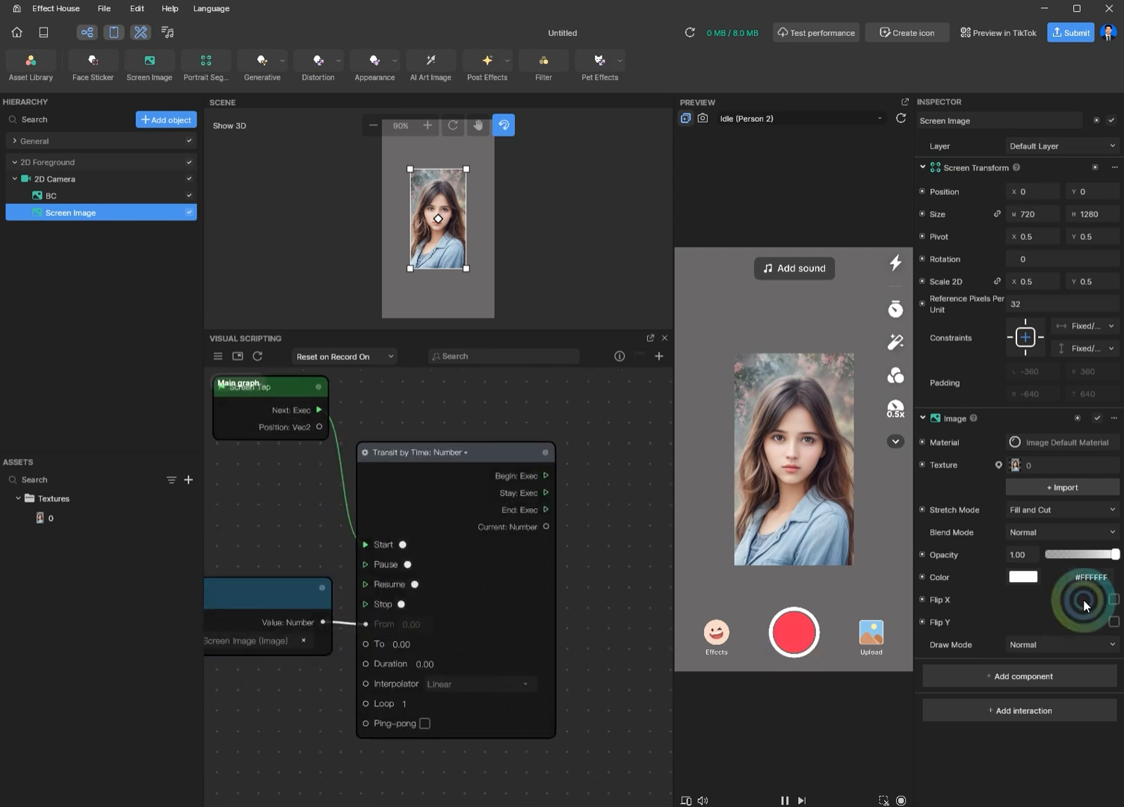
Step: Create a Set Opacity node for the screen image and connect Transit by Time's Stay to Enter and Current to Value
left_click(925, 559)
left_click(938, 593)
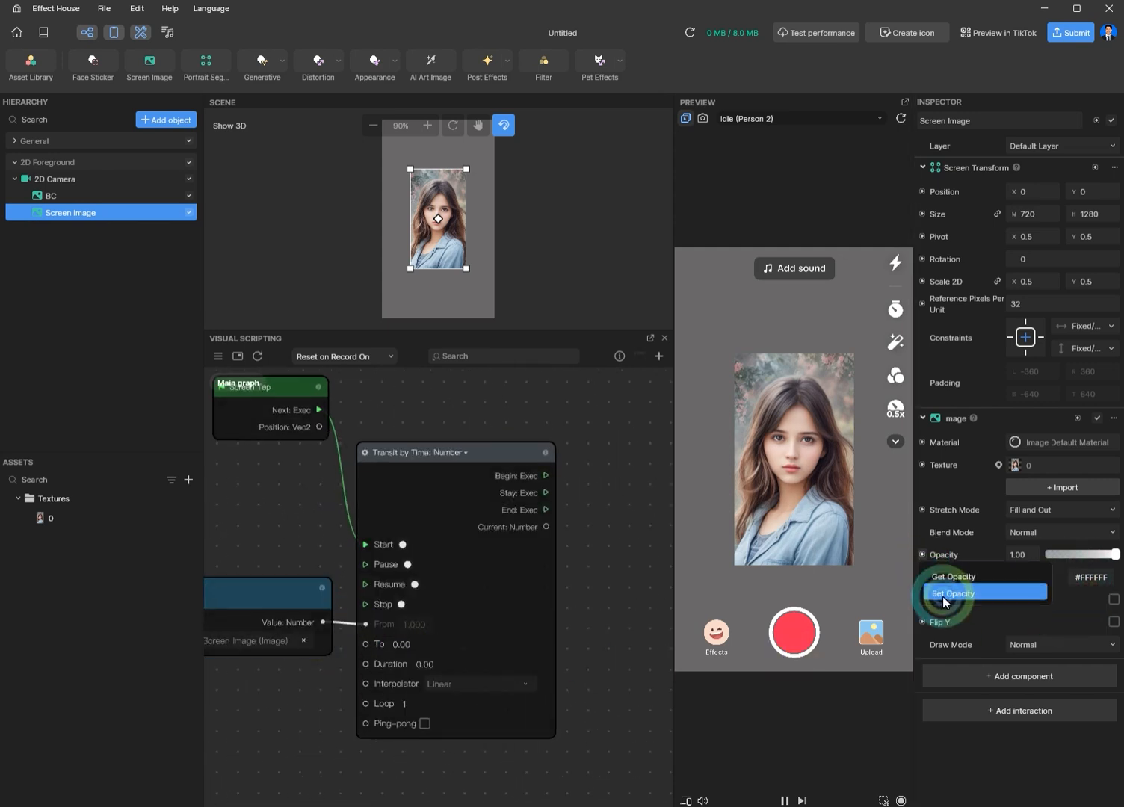
left_click(526, 604)
left_click_drag(525, 604, 649, 441)
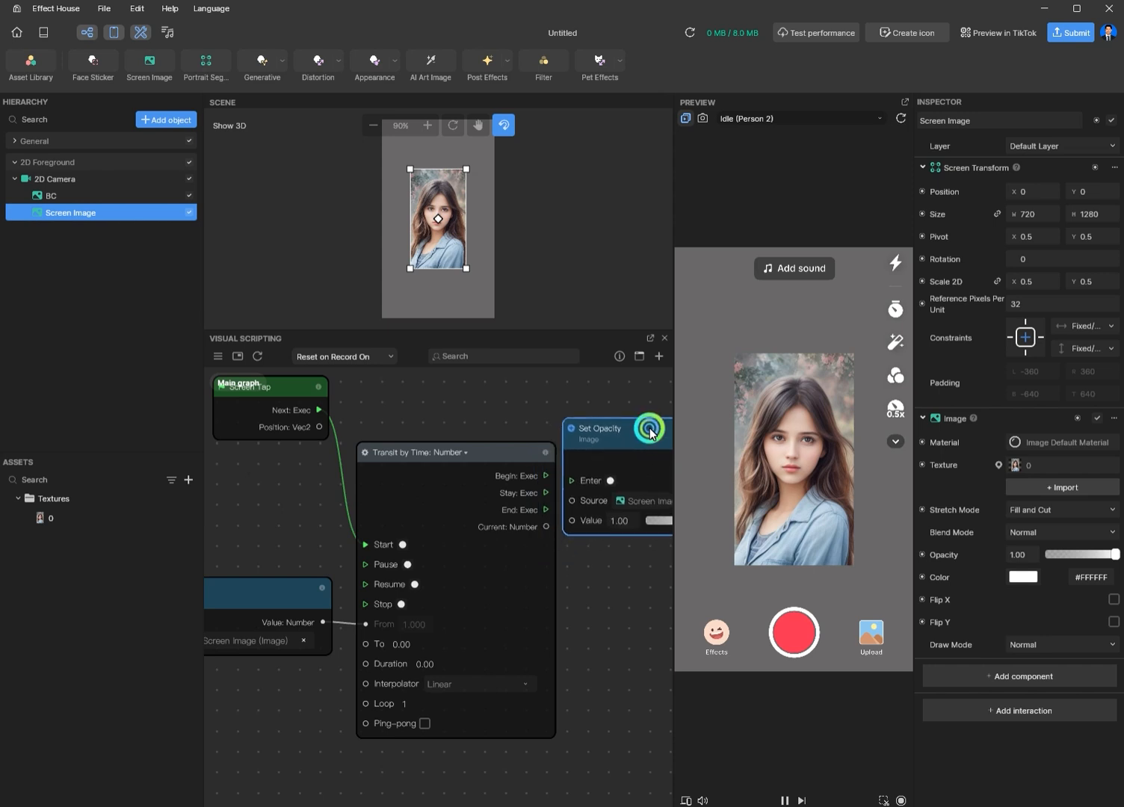
left_click_drag(550, 493, 573, 530)
left_click(544, 529)
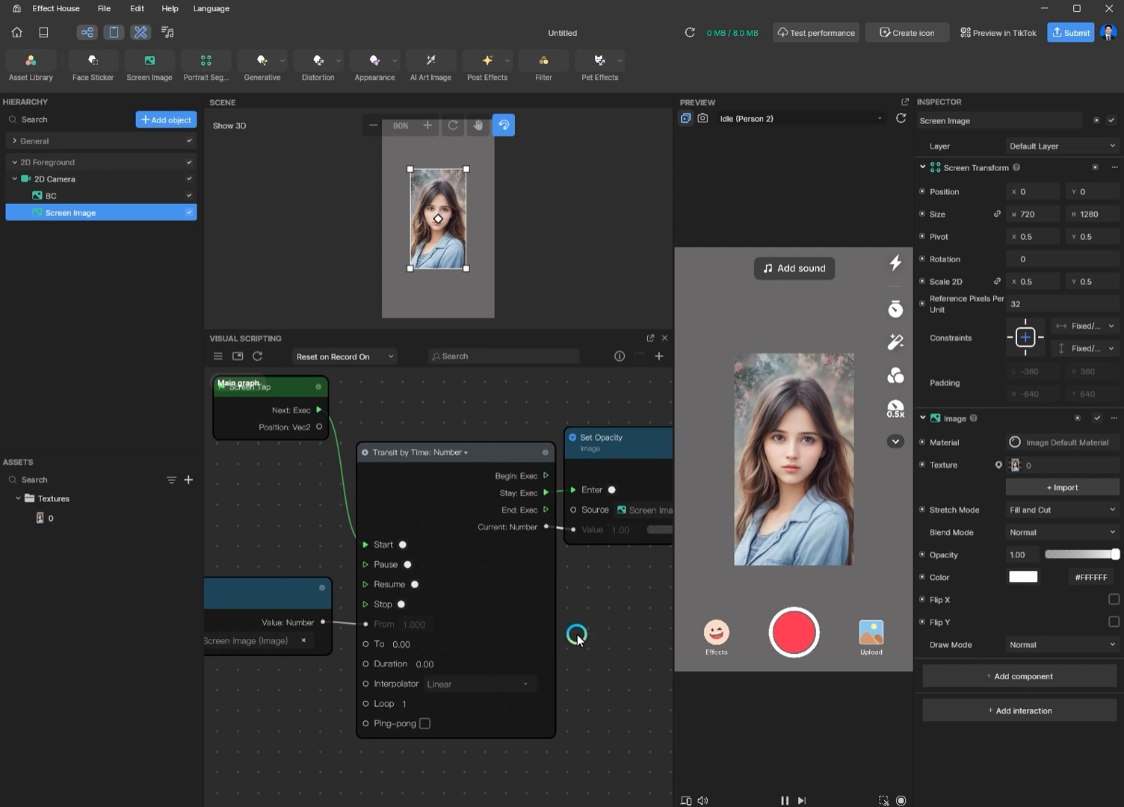
Step: Lower the screen image's opacity to 0.20 and restore it to 1.00
scroll(414, 708, "up", 4)
scroll(572, 676, "down", 5)
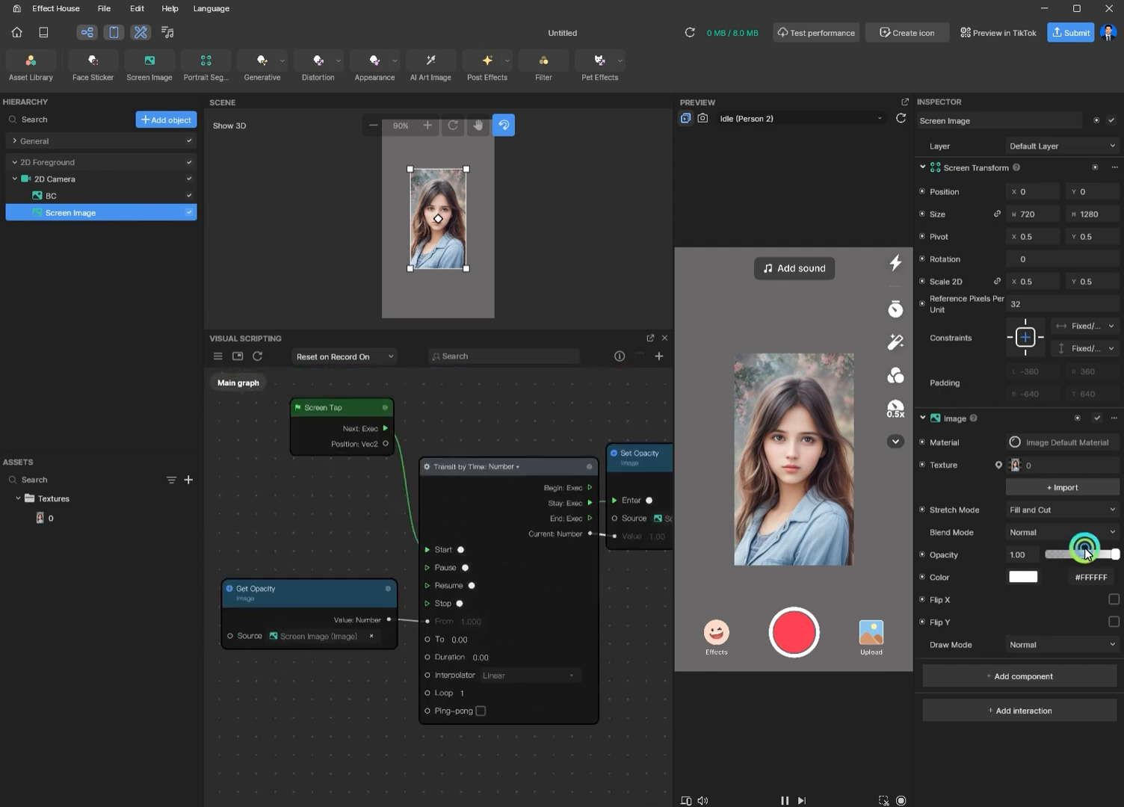
left_click(1062, 557)
left_click(426, 651)
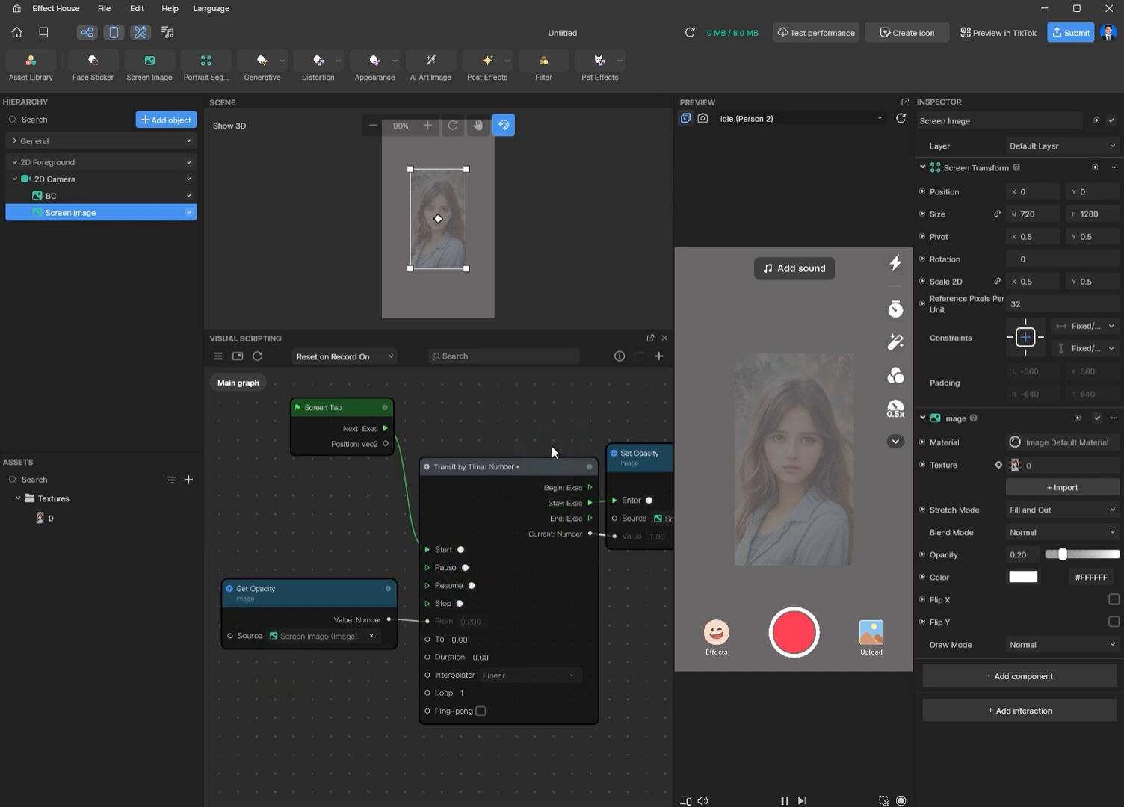
left_click(1004, 560)
left_click_drag(1066, 555, 1112, 568)
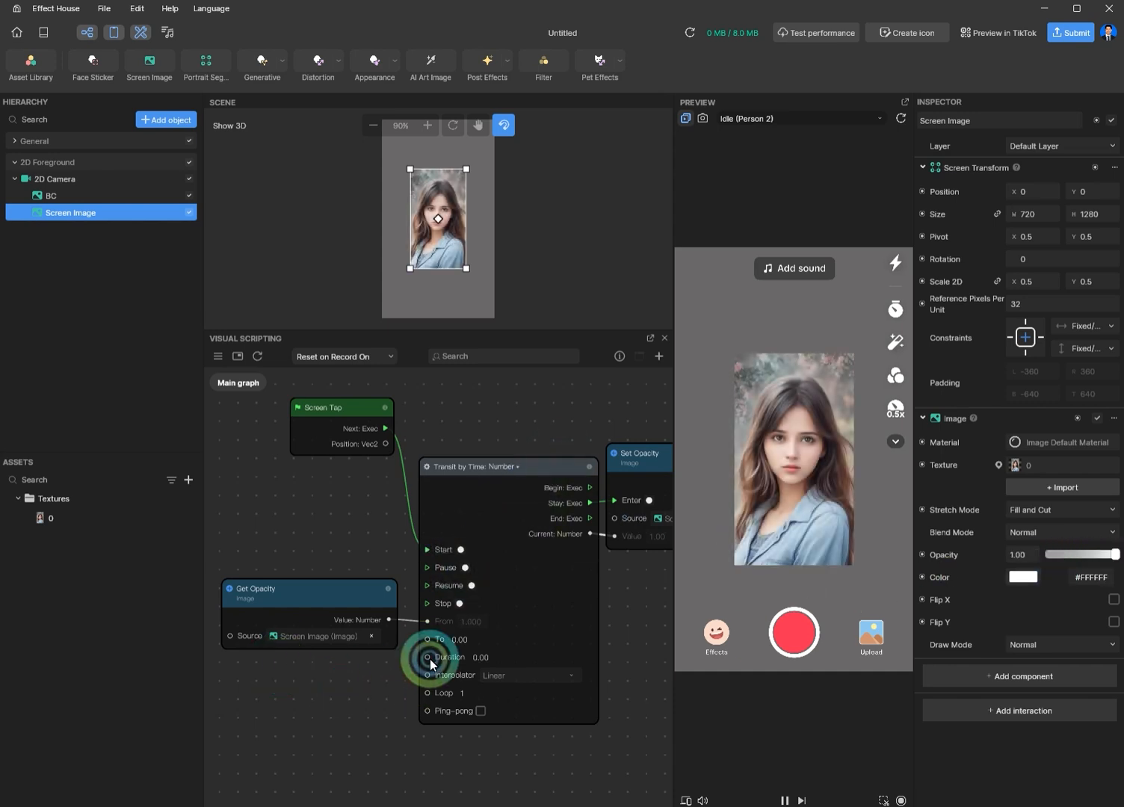
Step: Move the Screen Tap node farther away from the Transit by Time node in the graph
scroll(471, 641, "up", 4)
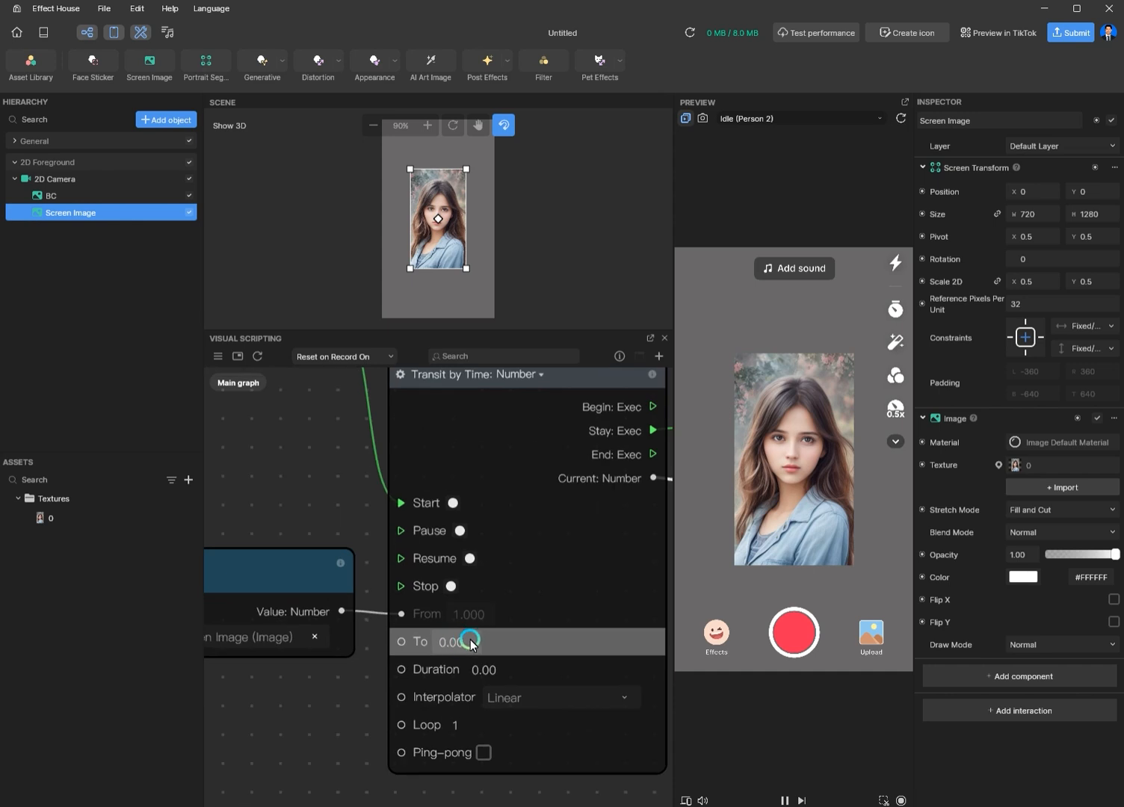
left_click(449, 673)
scroll(476, 662, "down", 5)
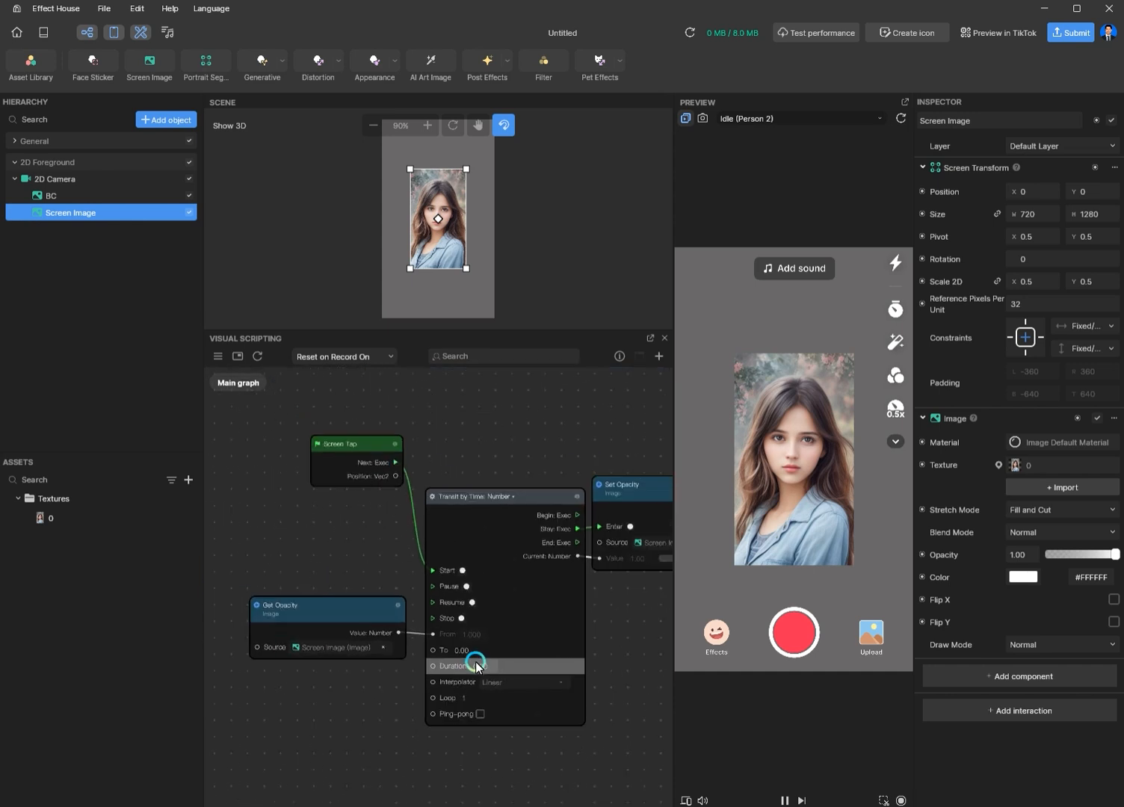
left_click(335, 435)
left_click_drag(335, 440, 242, 407)
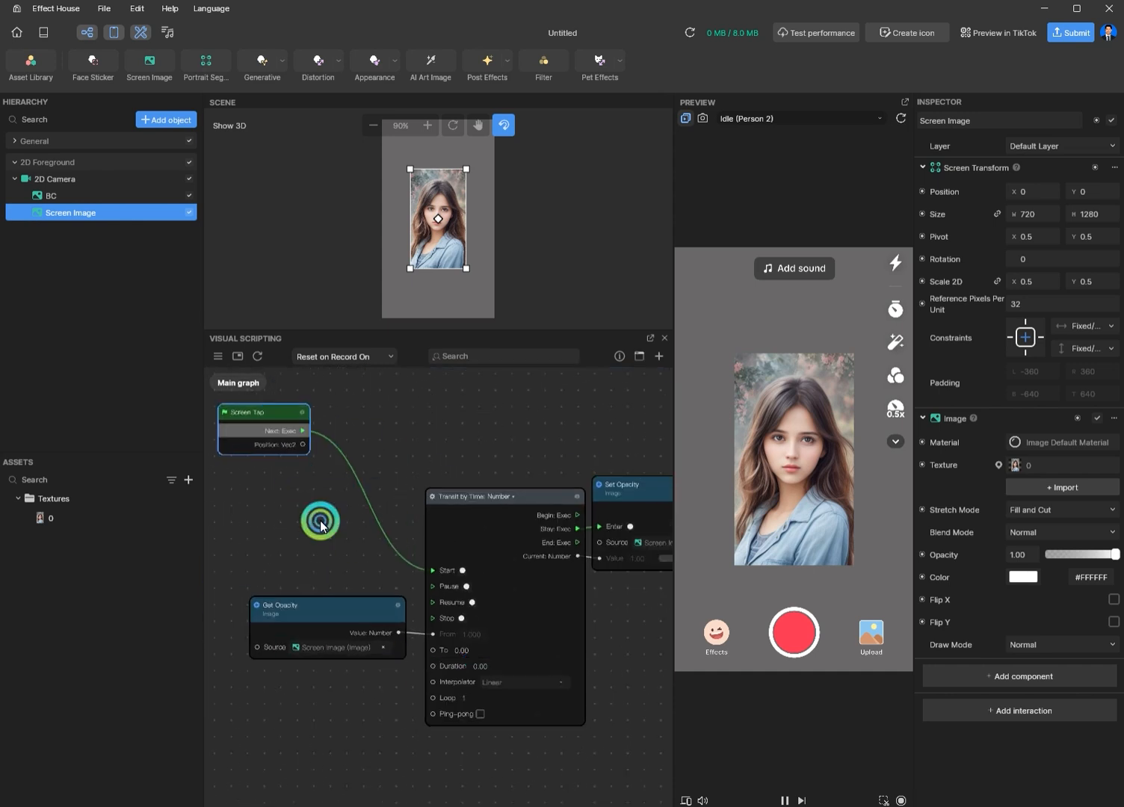
Step: Set the Duration of the Transit by Time node to 2
scroll(490, 750, "up", 3)
middle_click_drag(480, 742, 451, 737)
scroll(450, 666, "up", 4)
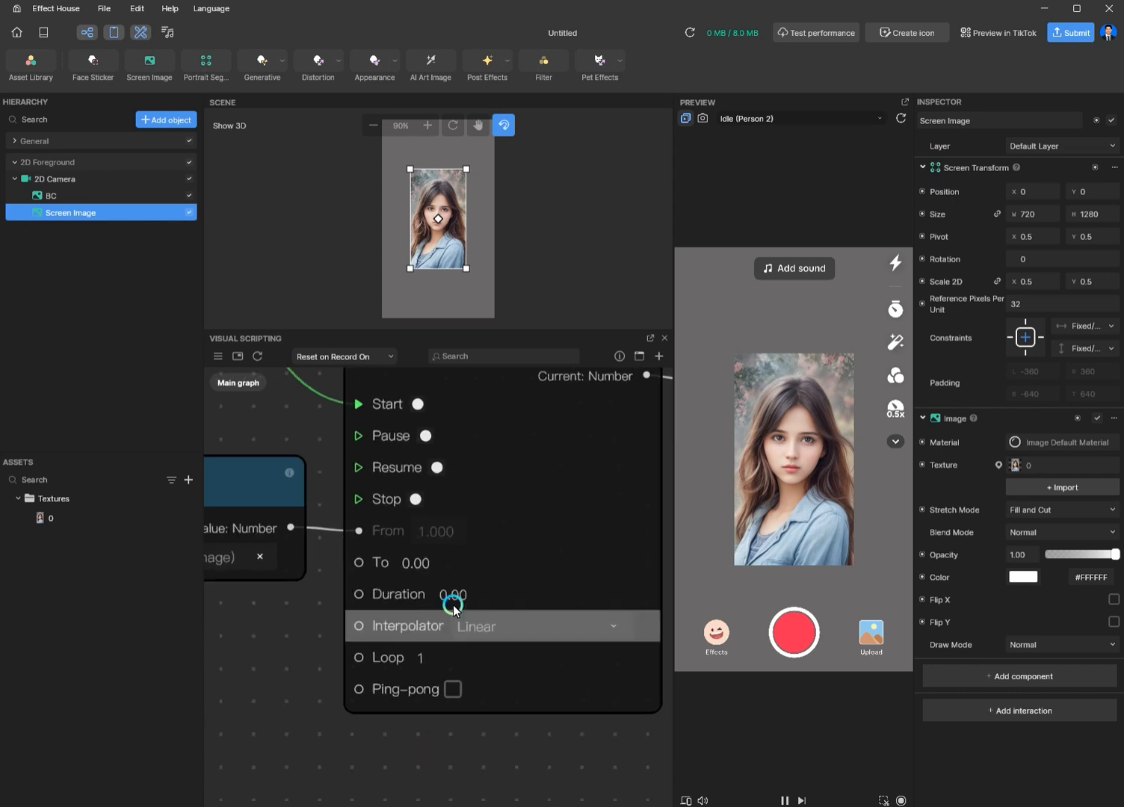
scroll(390, 659, "down", 3)
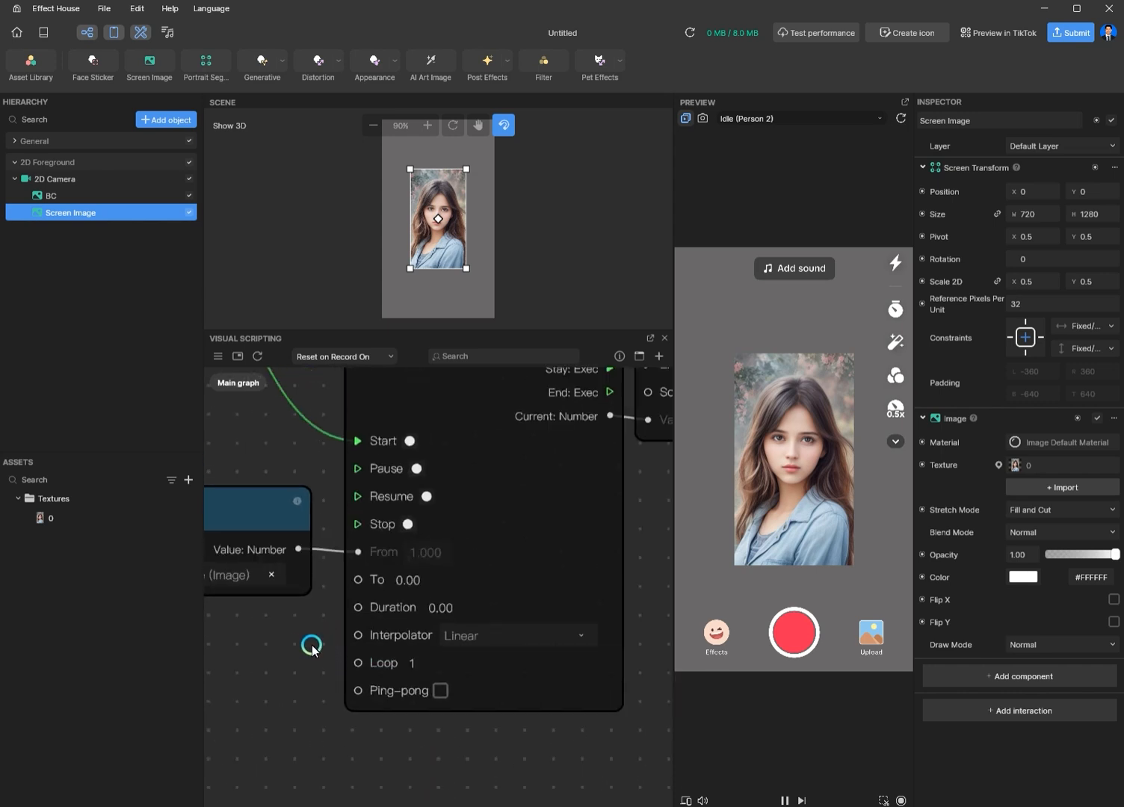
middle_click_drag(312, 650, 304, 703)
scroll(305, 703, "up", 1)
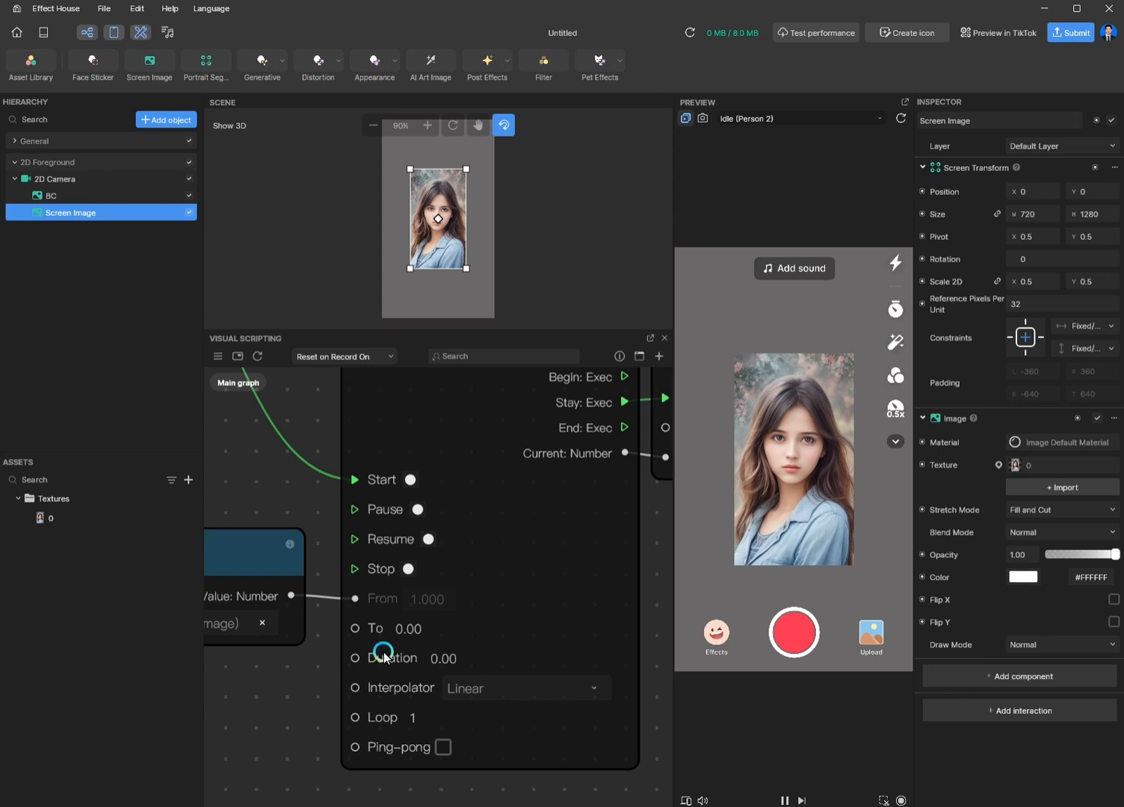
left_click(420, 597)
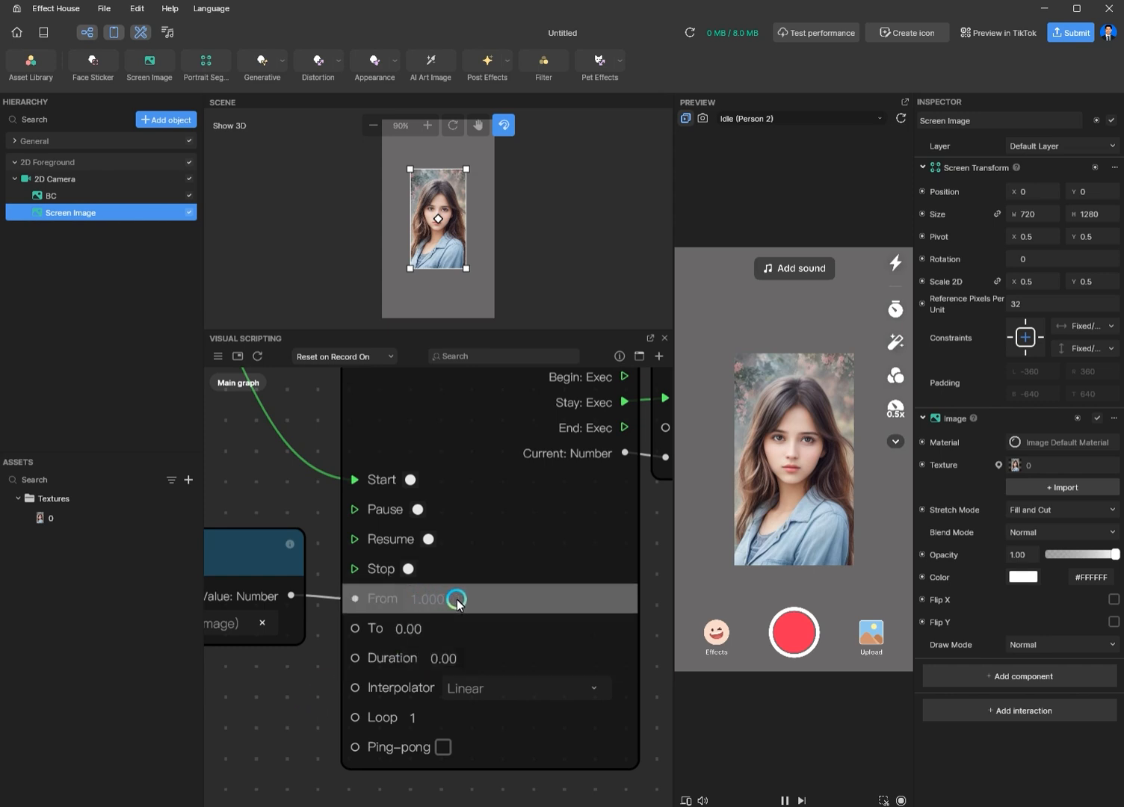
left_click(996, 560)
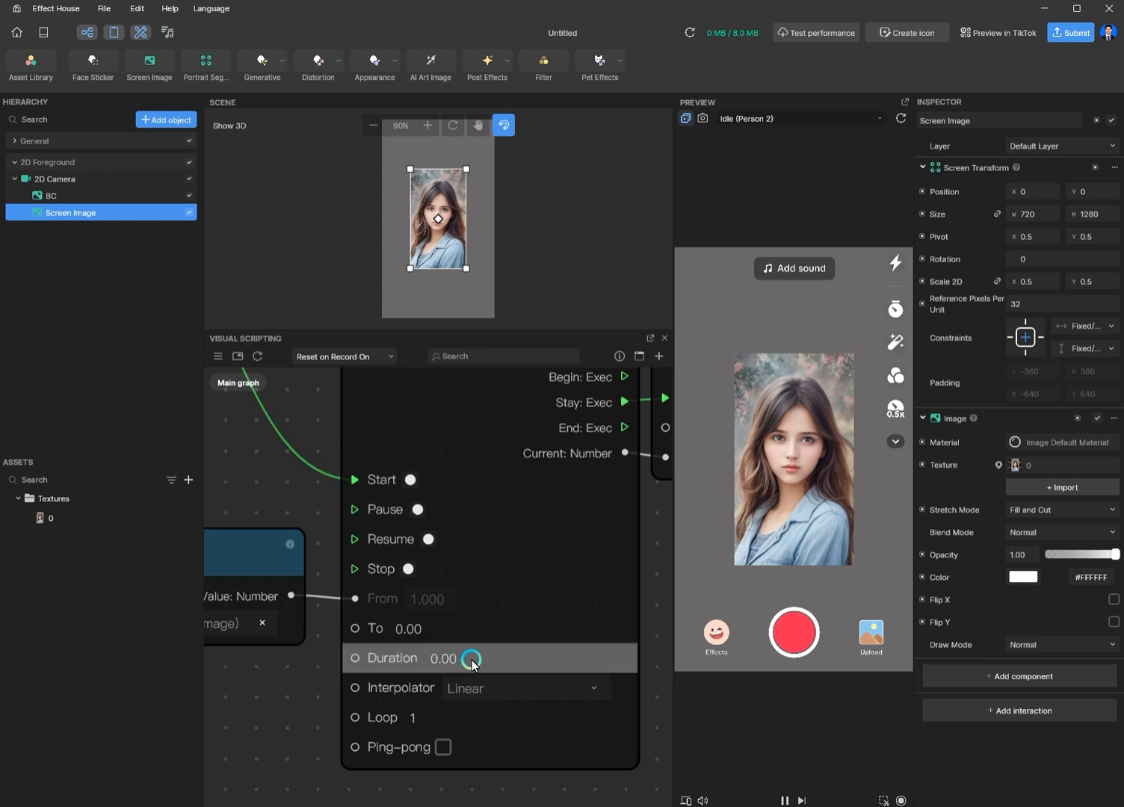
left_click(427, 627)
left_click(389, 626)
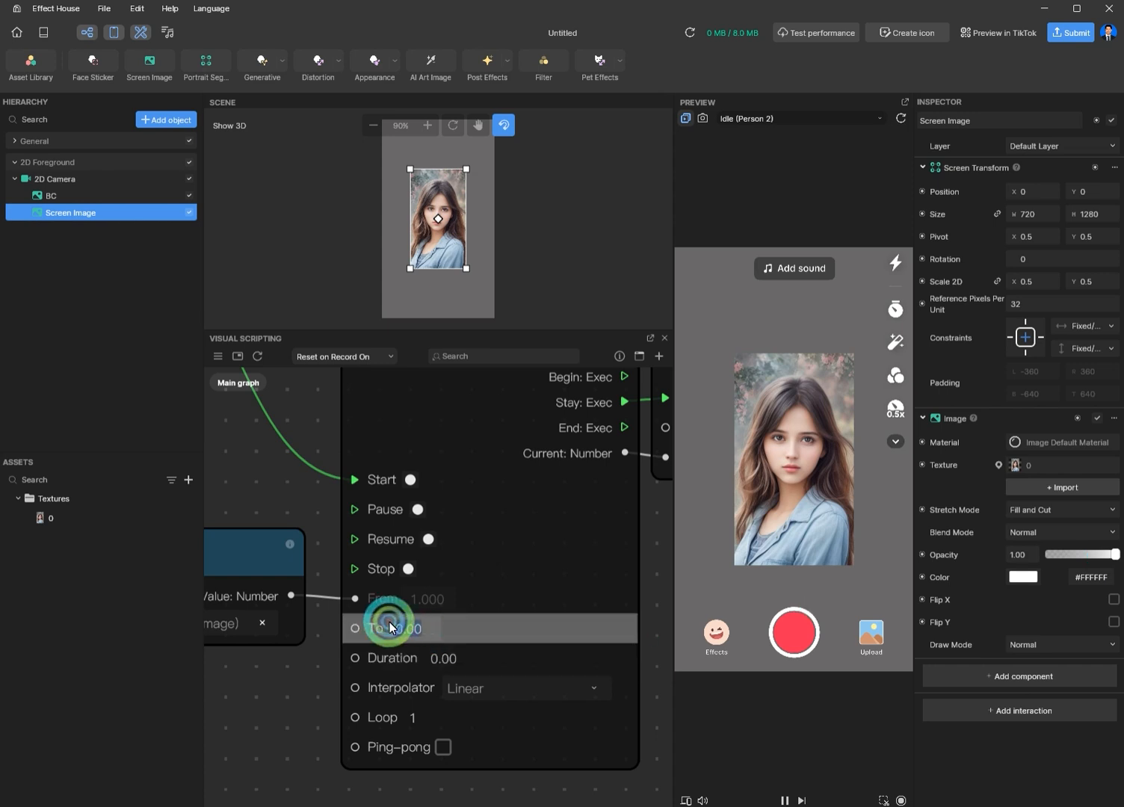
left_click(452, 658)
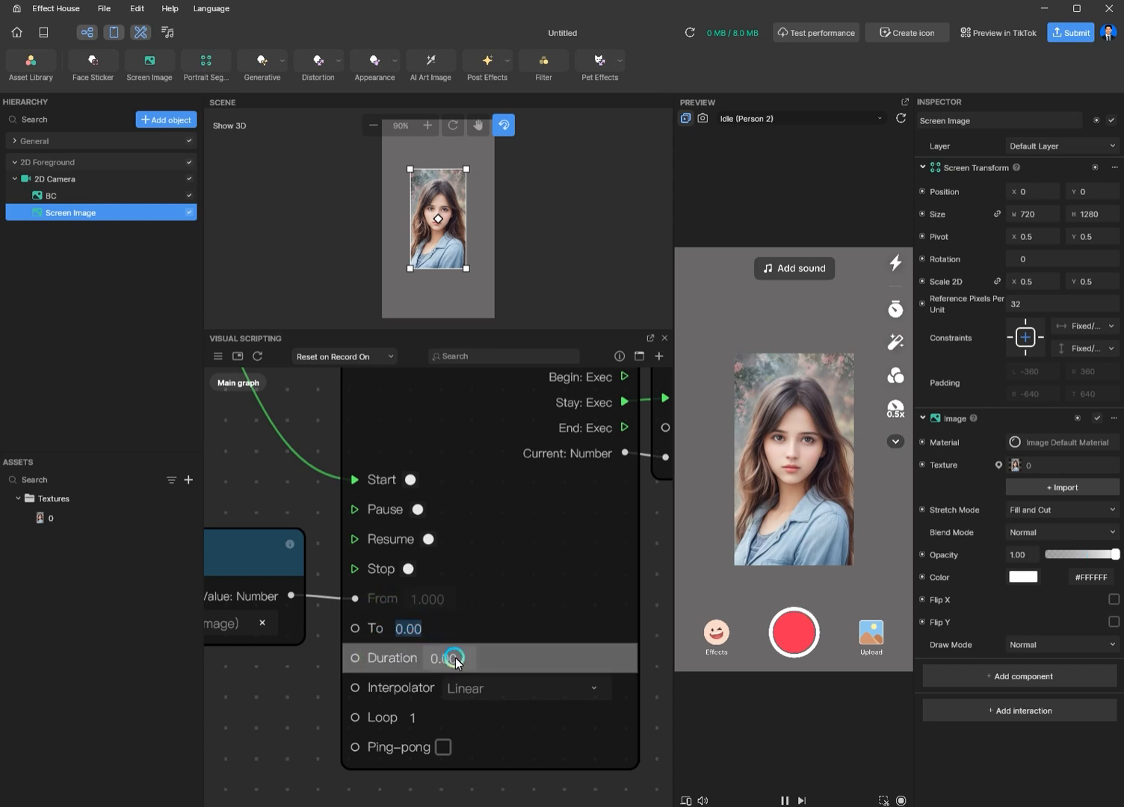
left_click(423, 657)
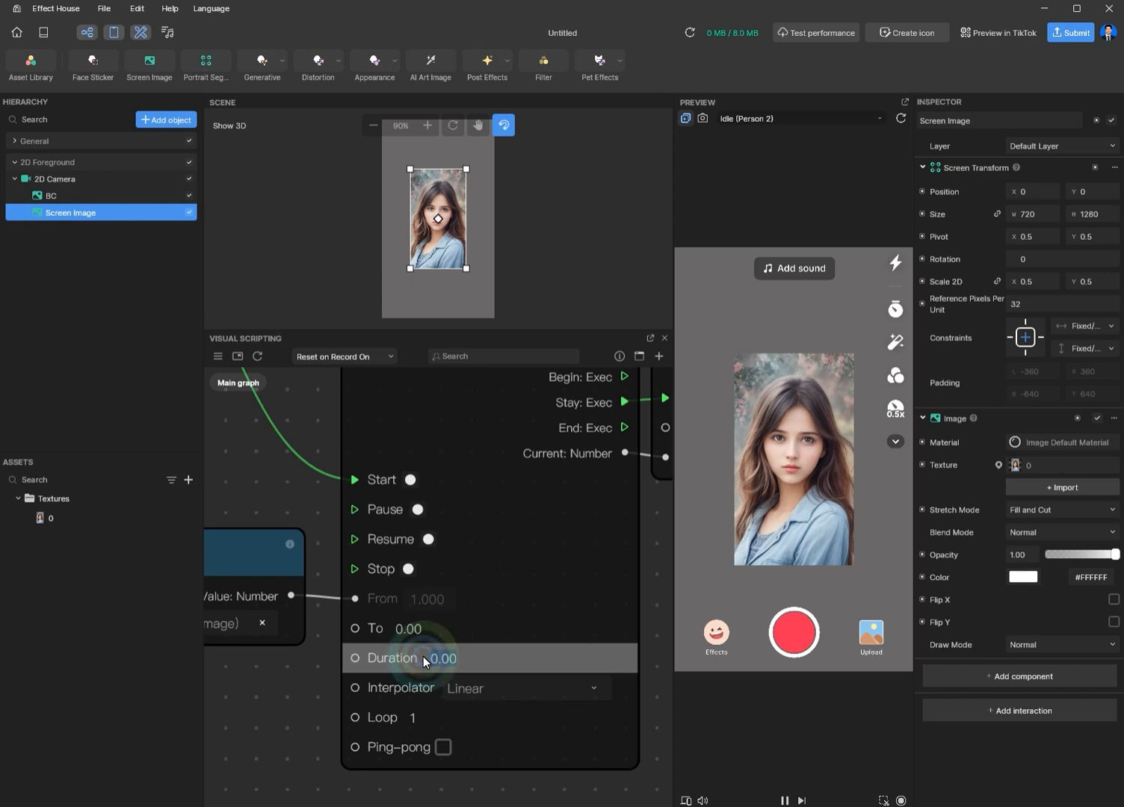
type("2")
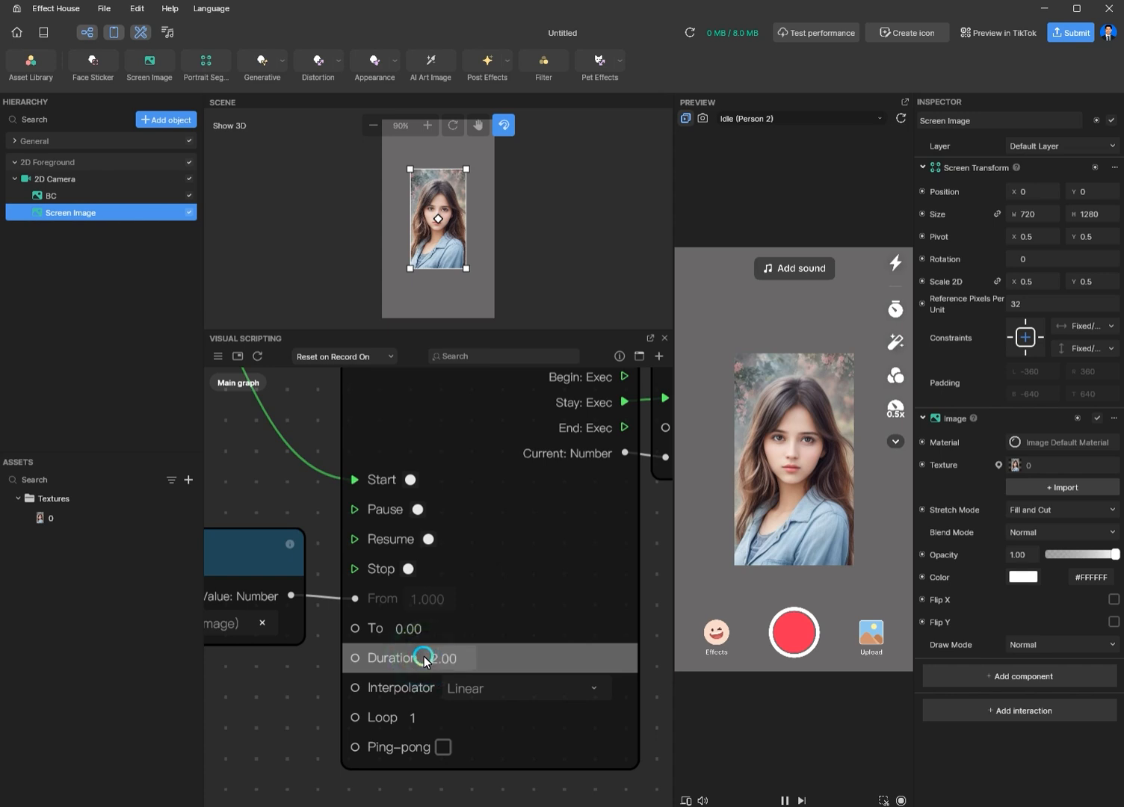
Step: Test the fade with a screen tap in the preview, and set the Transit by Time node's Loop to 7 with Ping-pong enabled
left_click(846, 578)
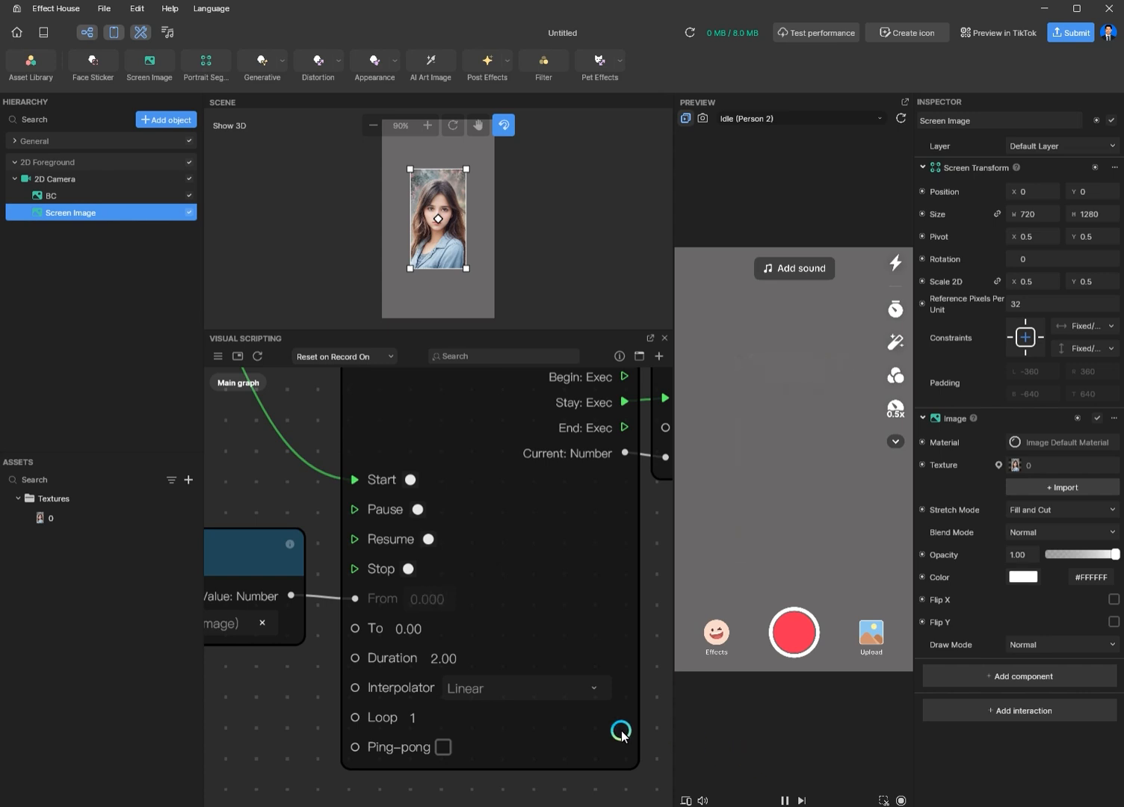
left_click(417, 718)
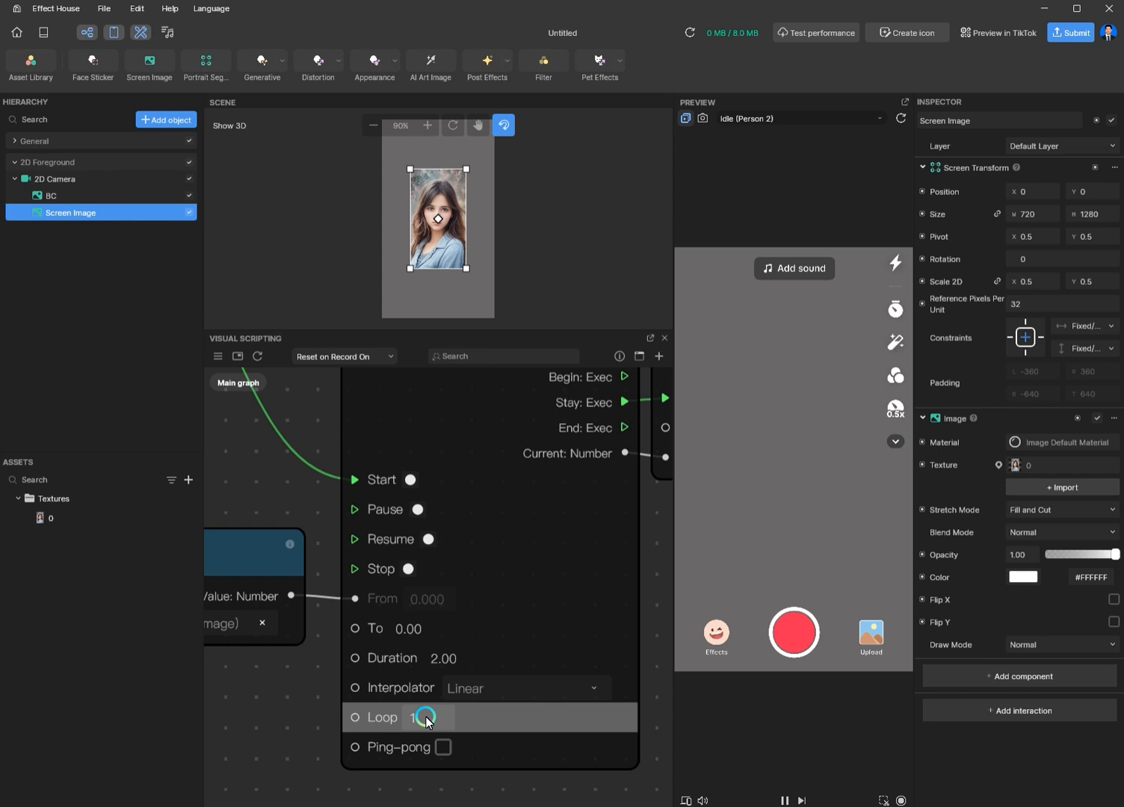
left_click_drag(425, 717, 404, 713)
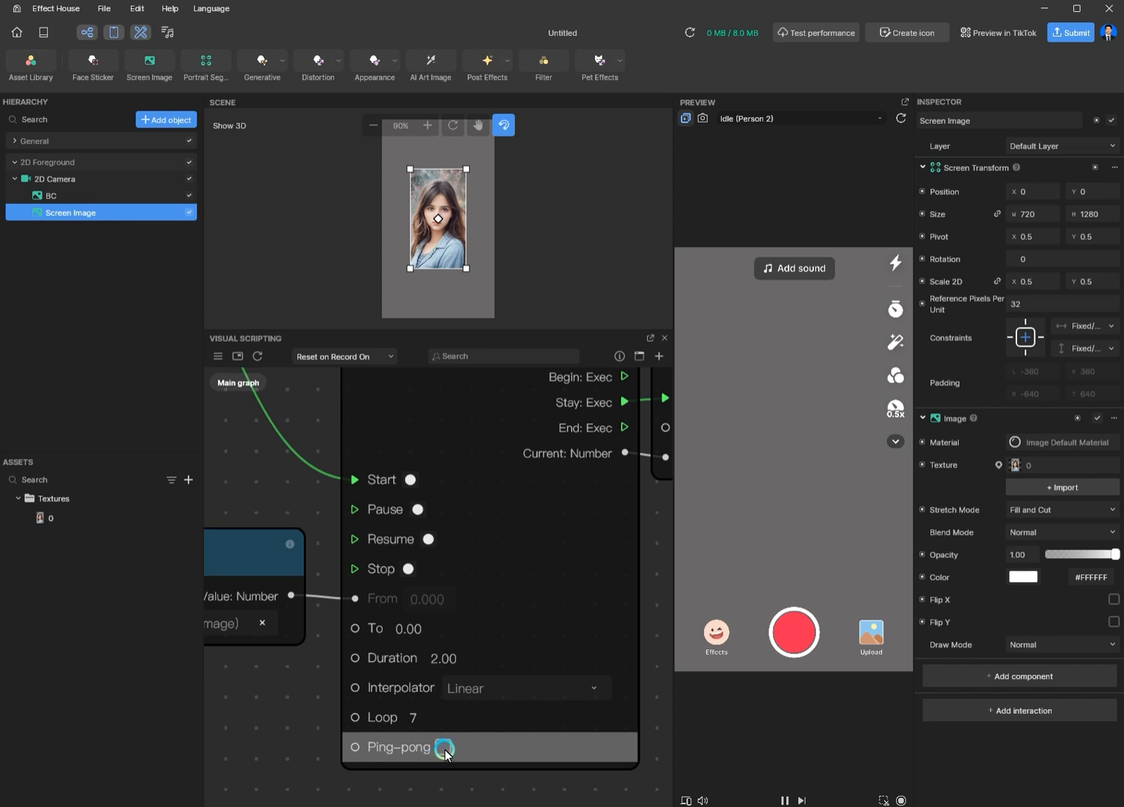
left_click(443, 747)
left_click(534, 718)
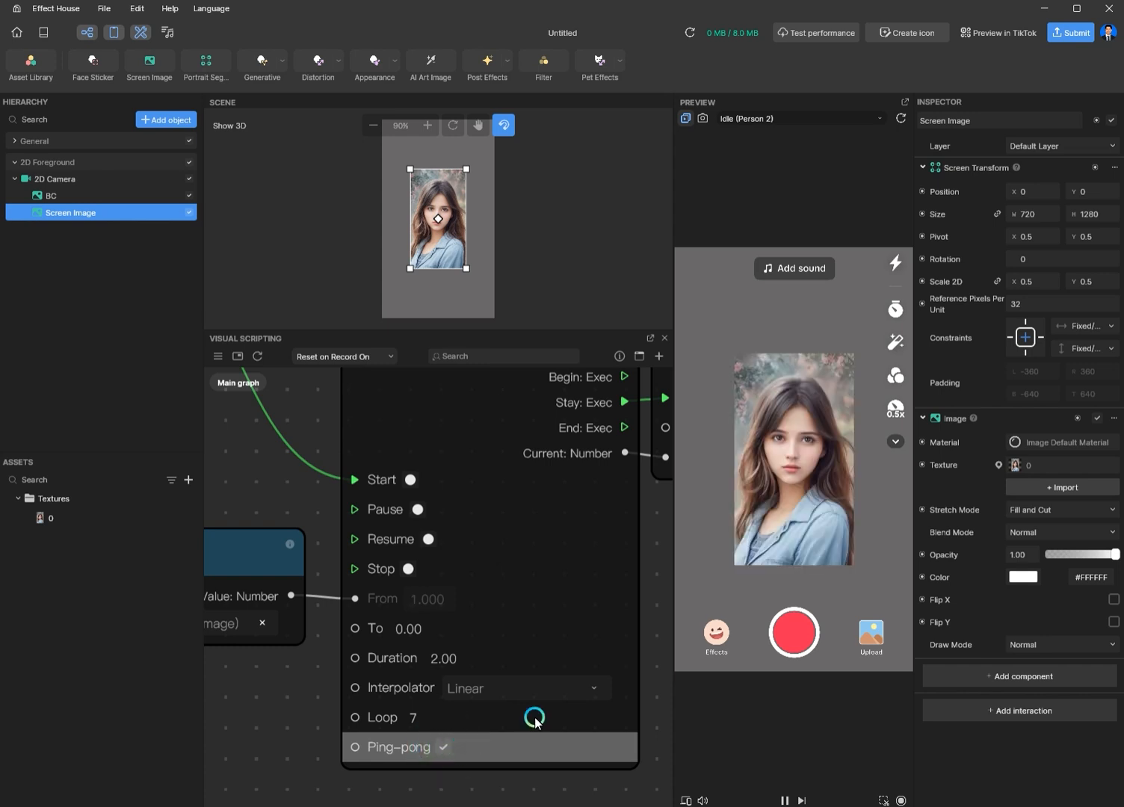
Step: Test the looping ping-pong fade with a screen tap in the preview and restart the preview
left_click(885, 562)
left_click(852, 757)
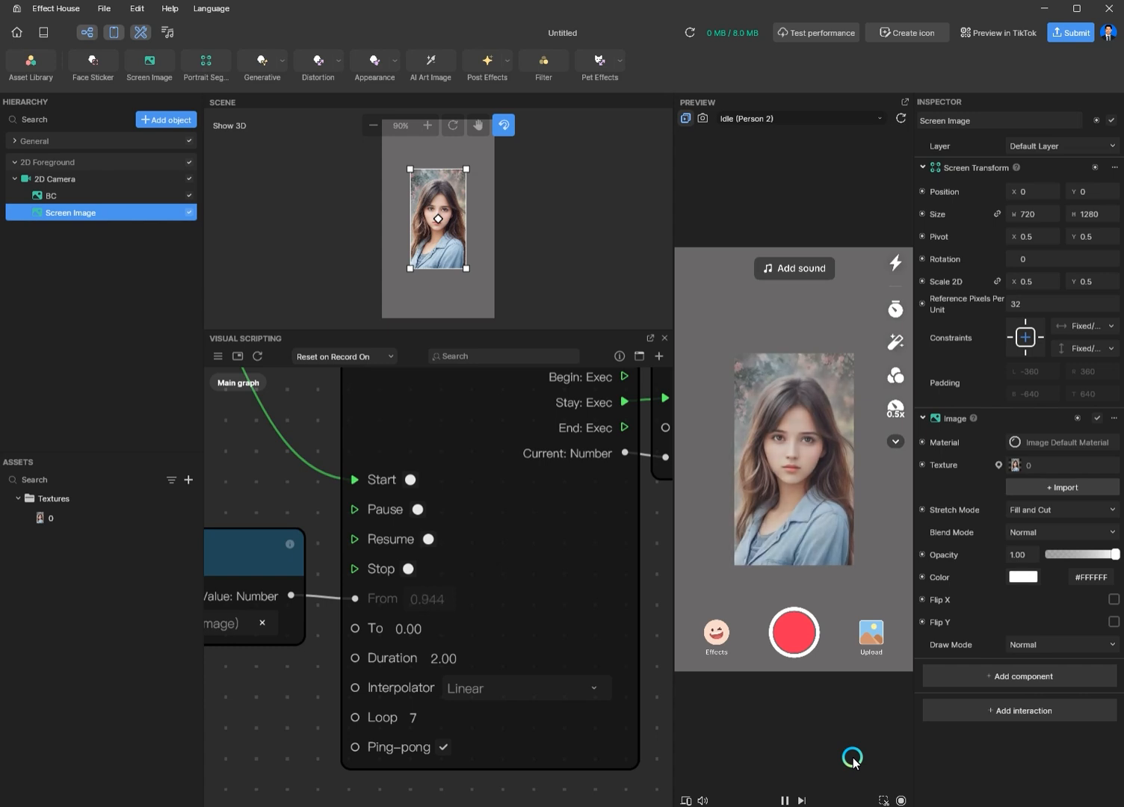
left_click(444, 746)
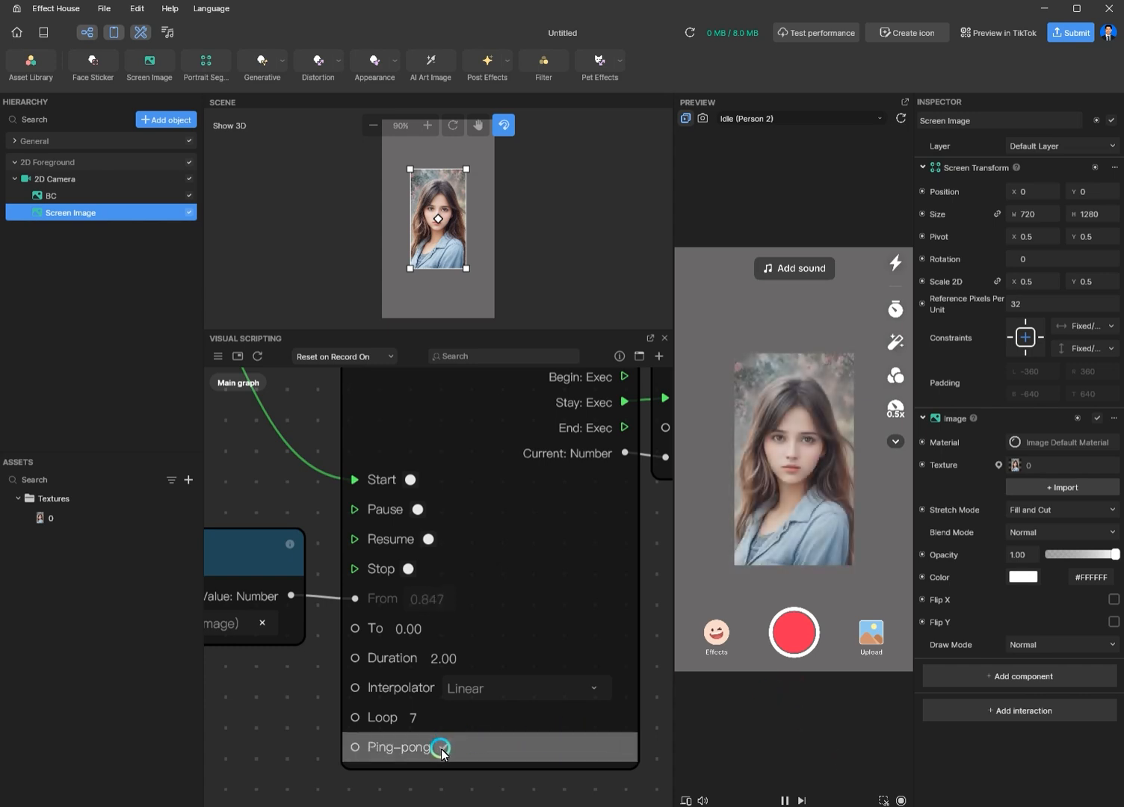
left_click(901, 121)
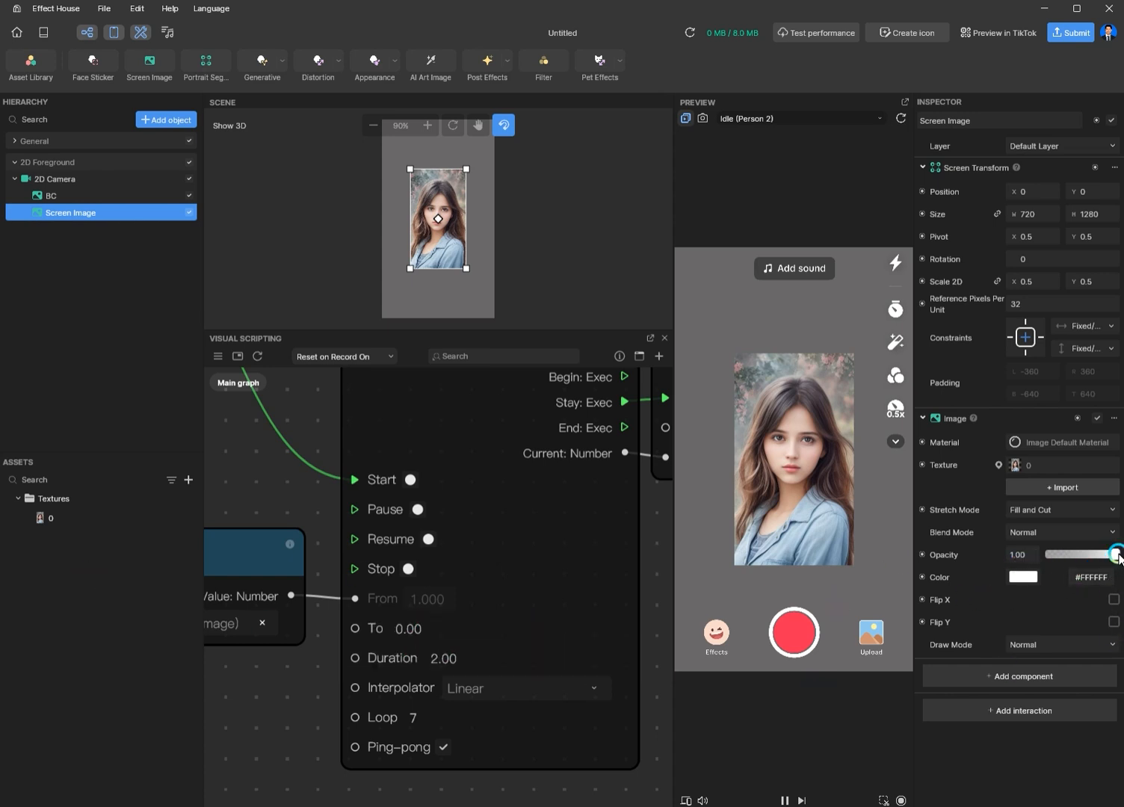
Step: Set the screen image's opacity to 0.00 and the Transit by Time node's To value to 1
left_click_drag(1119, 554, 1047, 555)
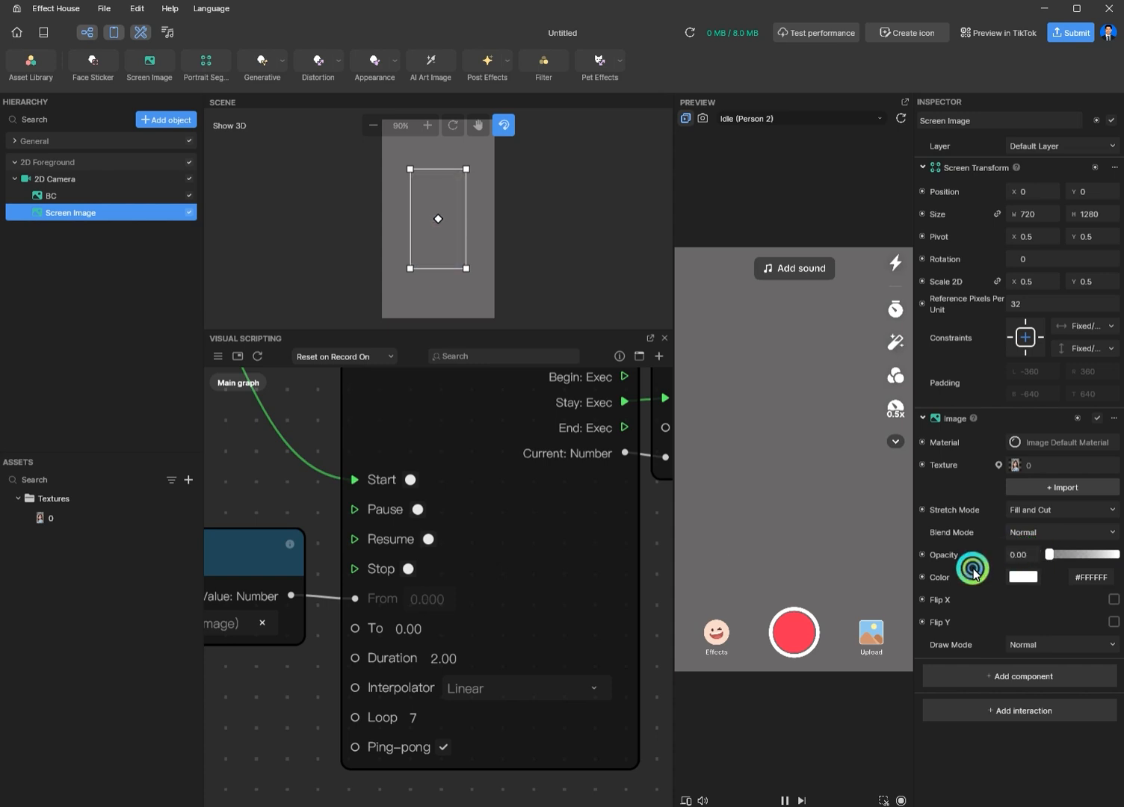
double_click(389, 628)
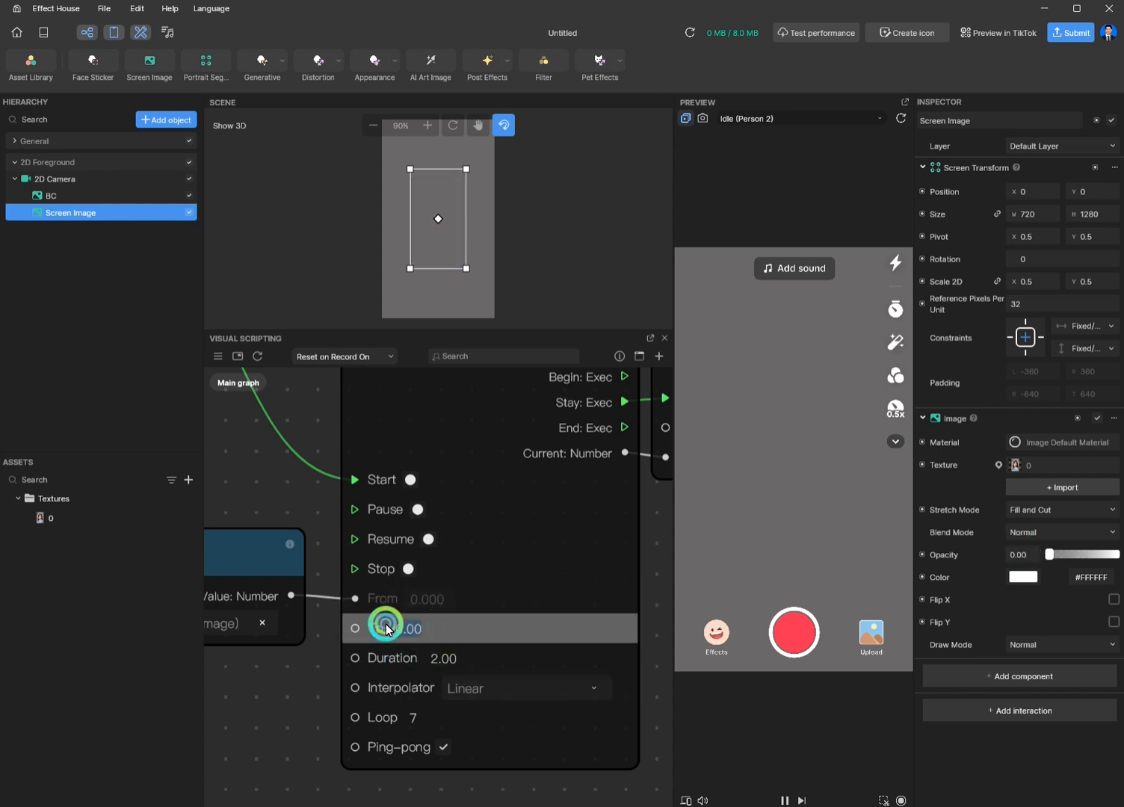
type("1")
Step: Set the Transit by Time node's Loop to 1 and disable Ping-pong
left_click(458, 660)
left_click(423, 721)
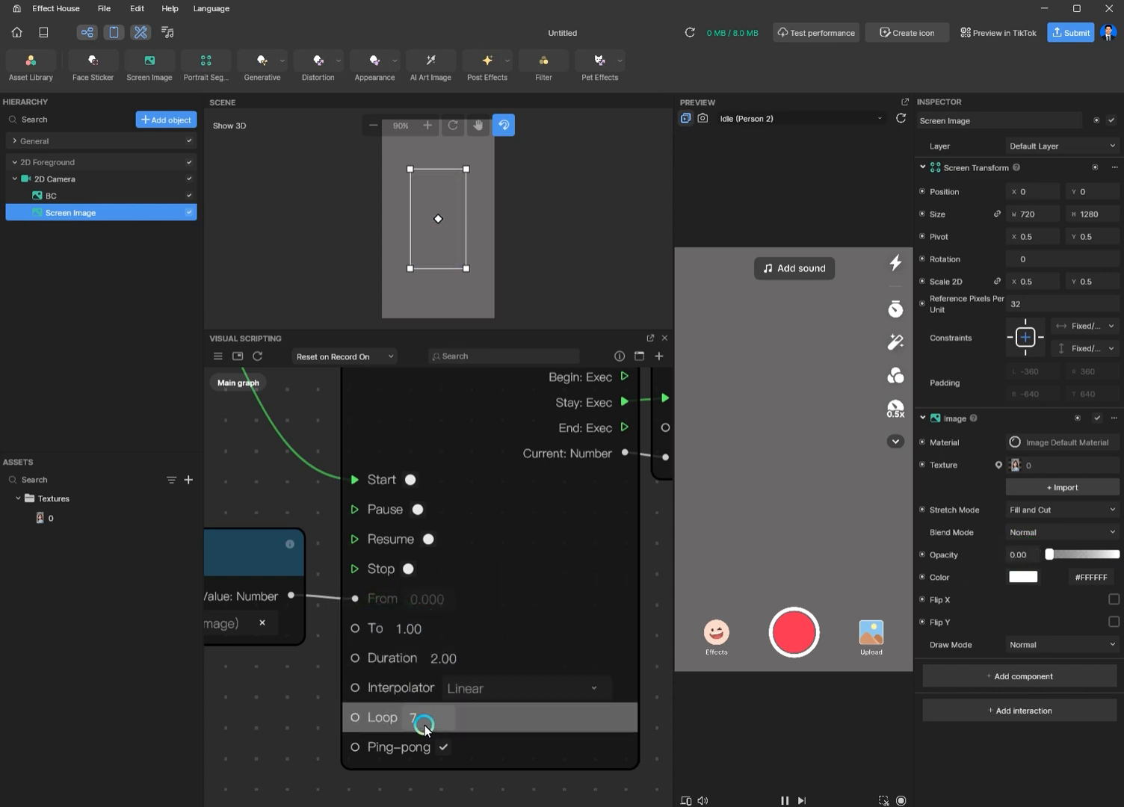
left_click(401, 719)
double_click(432, 726)
left_click(442, 748)
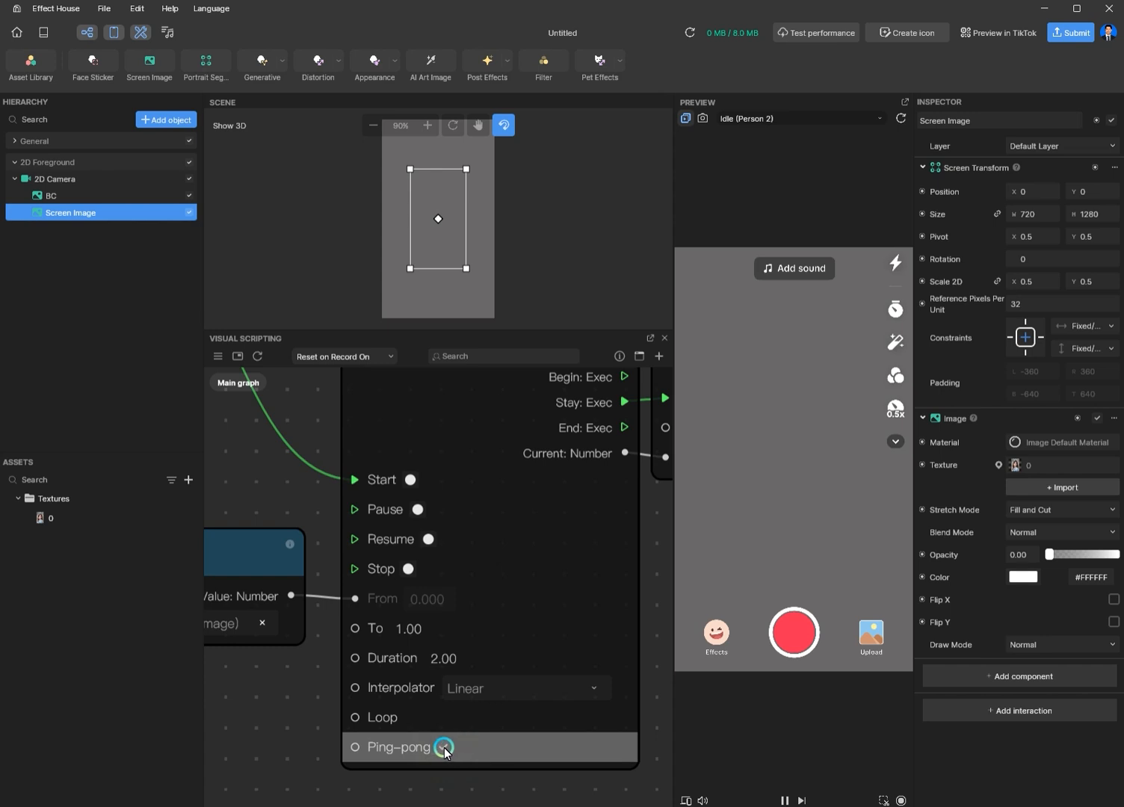
left_click(407, 657)
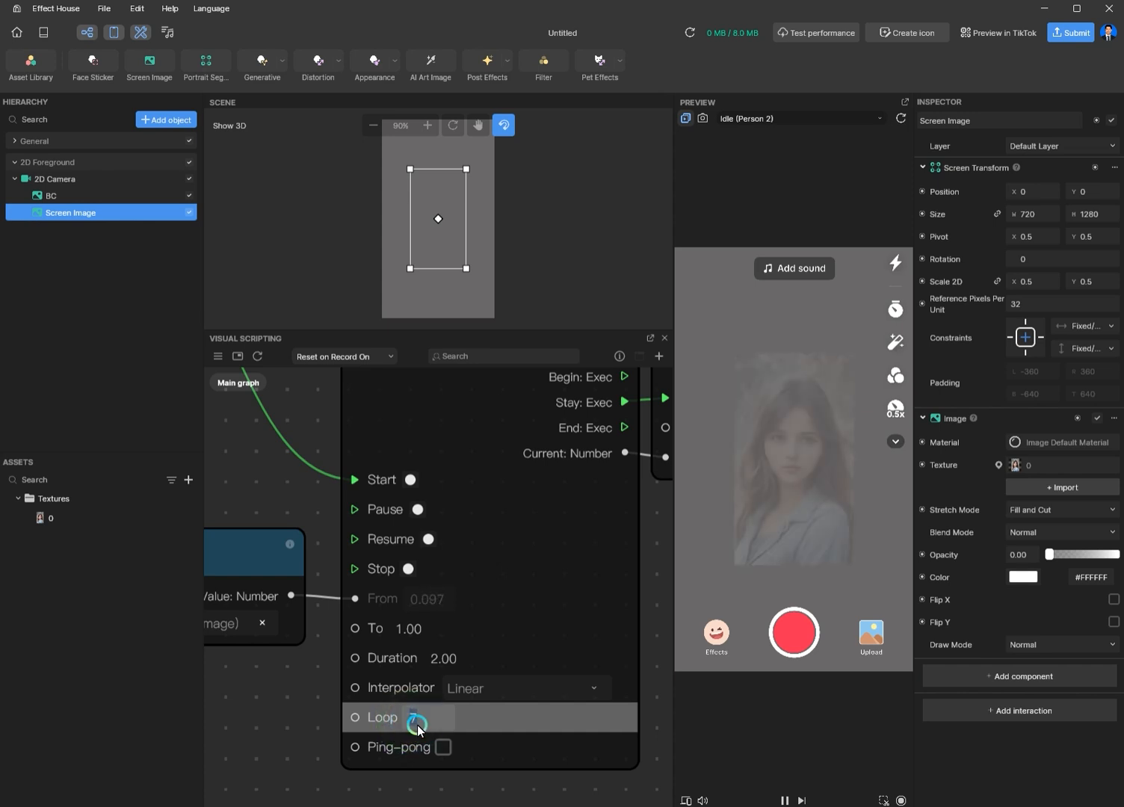
left_click(893, 750)
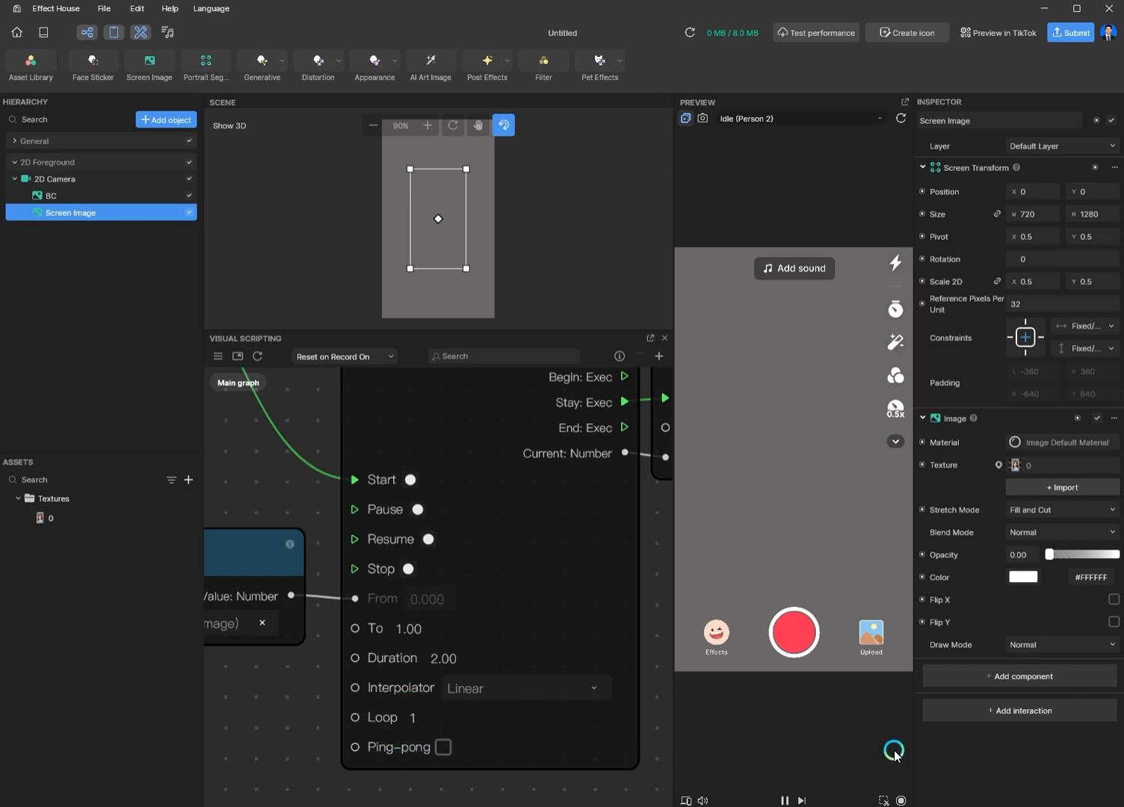
Step: Test the fade-in with a screen tap in the preview and set the Transit by Time node's Duration to 5
left_click(831, 458)
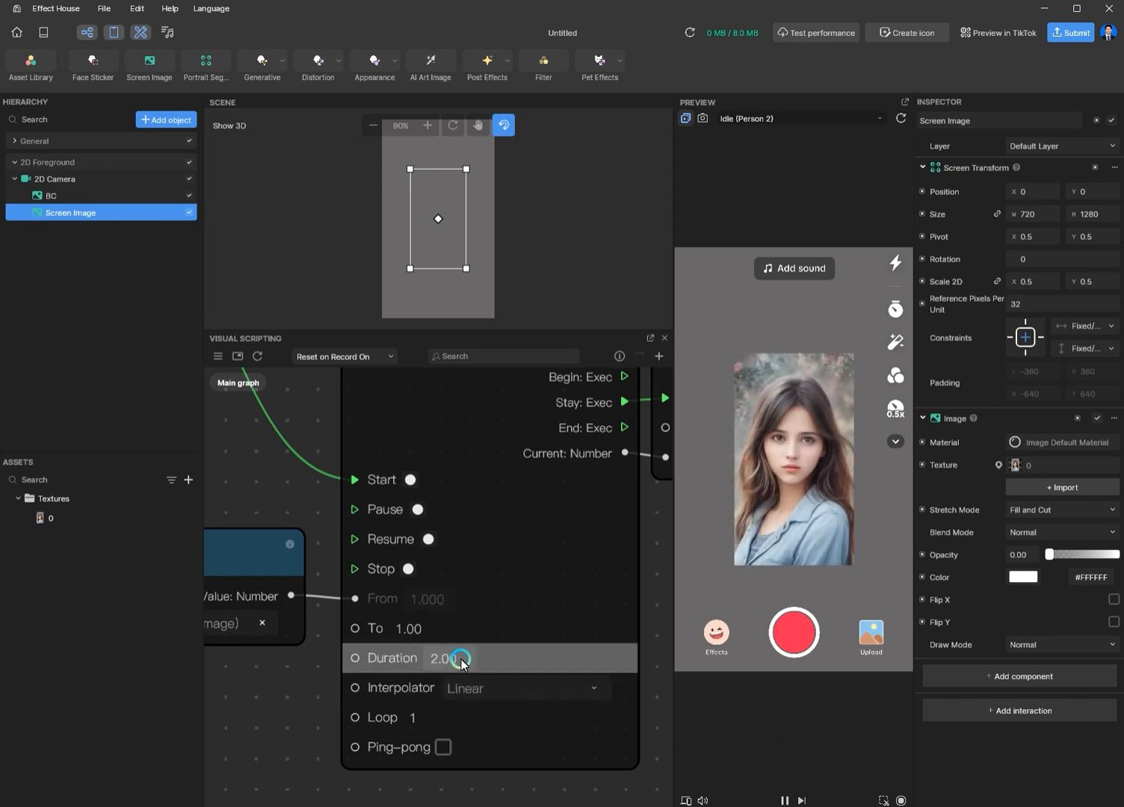
left_click_drag(460, 658, 427, 655)
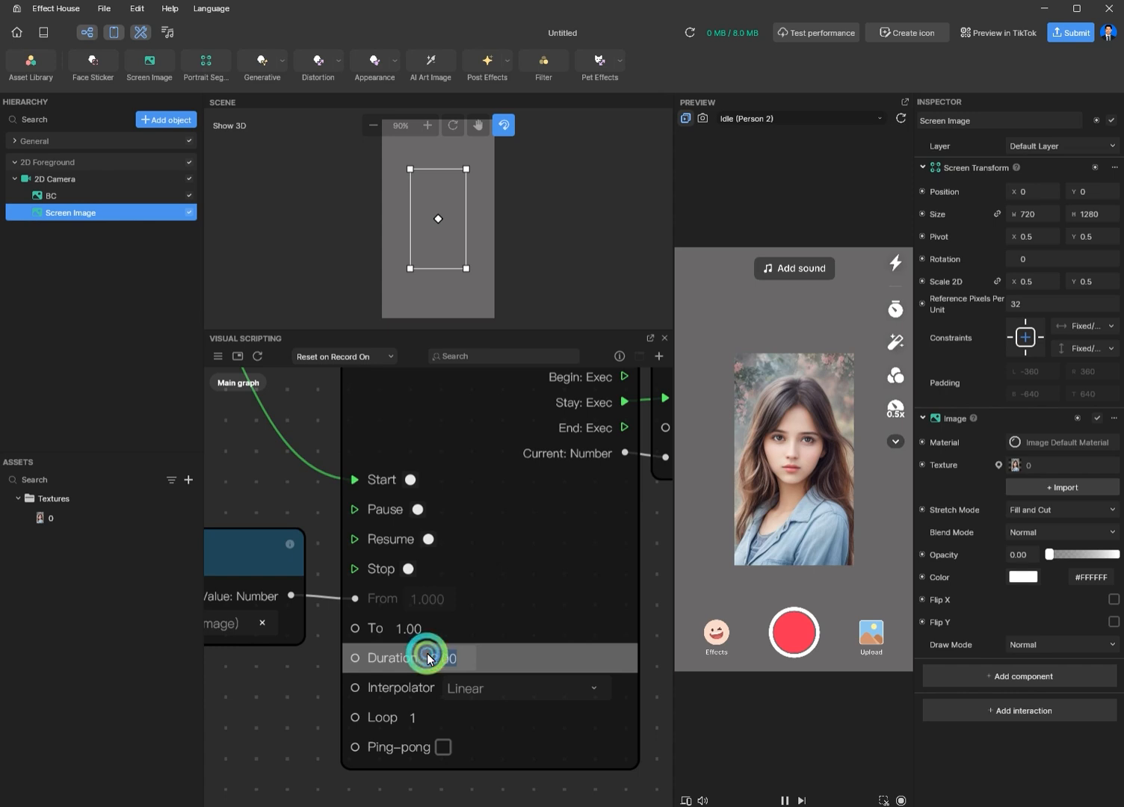
type("5")
left_click(682, 760)
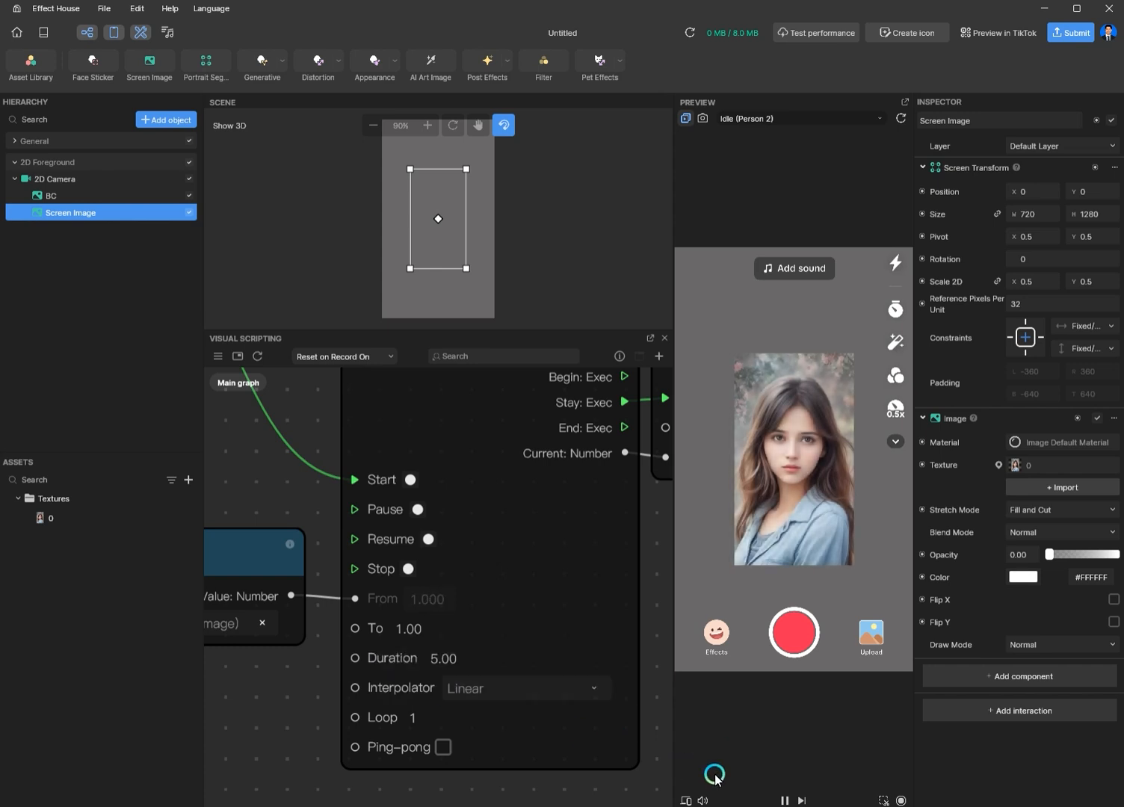
Step: Group the Get Opacity, Transit by Time and Set Opacity nodes into a subgraph, leaving the Screen Tap node outside
scroll(646, 711, "down", 5)
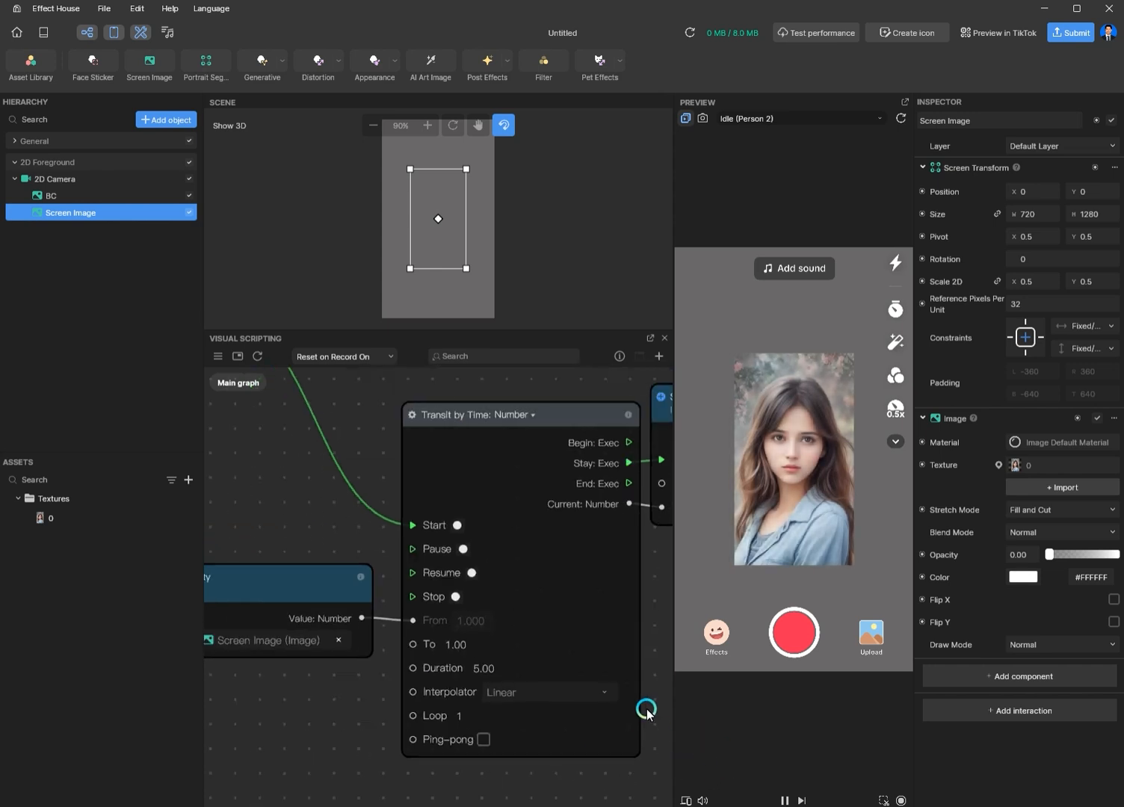
middle_click_drag(548, 667, 545, 666)
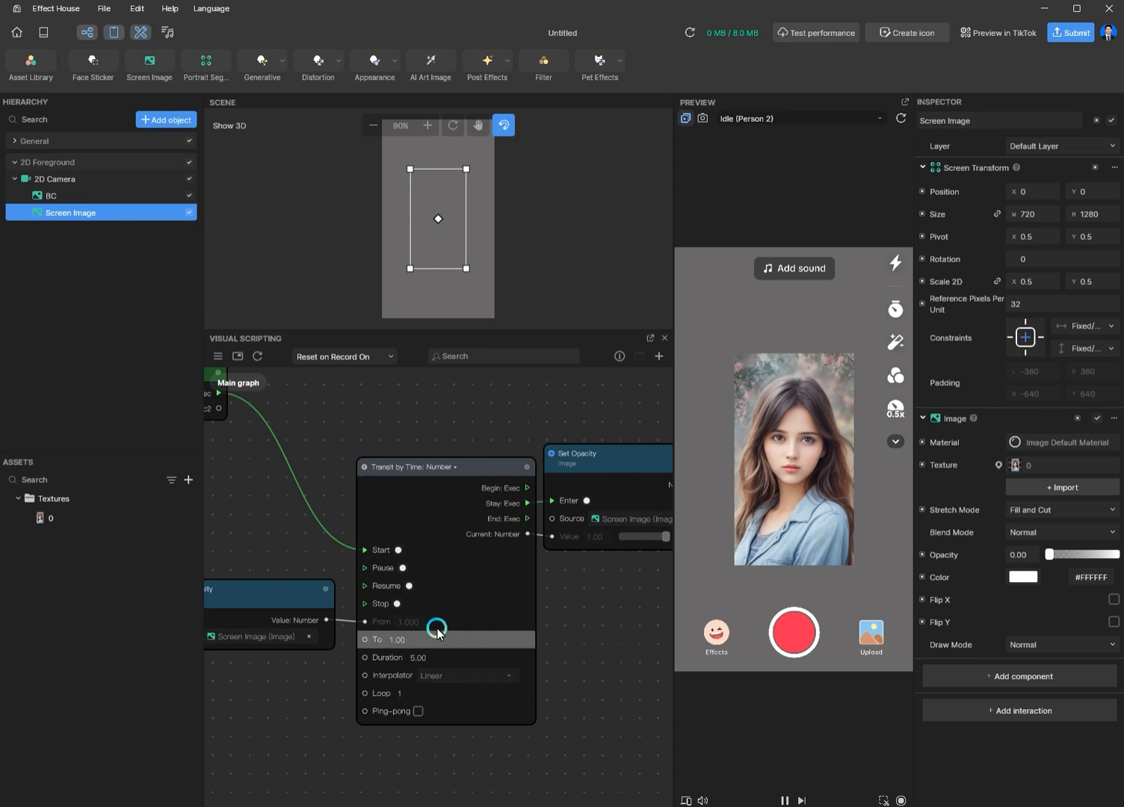
scroll(430, 658, "down", 3)
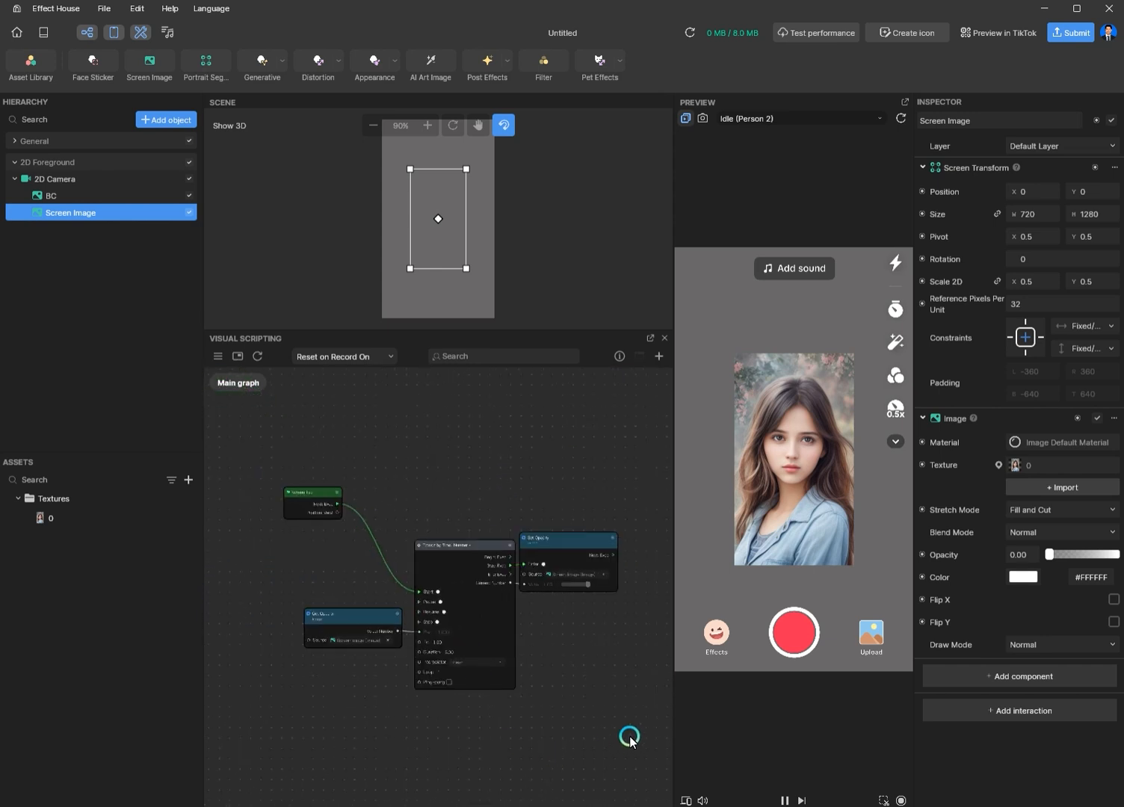
left_click_drag(627, 735, 364, 539)
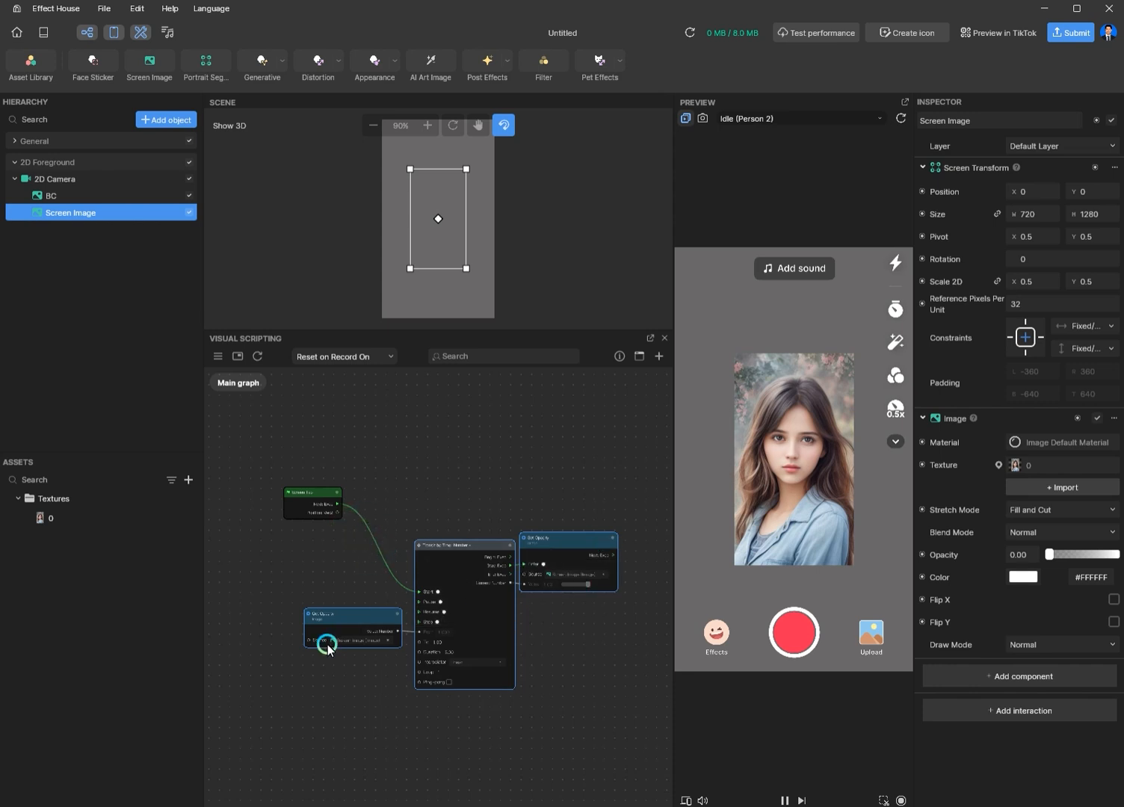
key("ctrl+g")
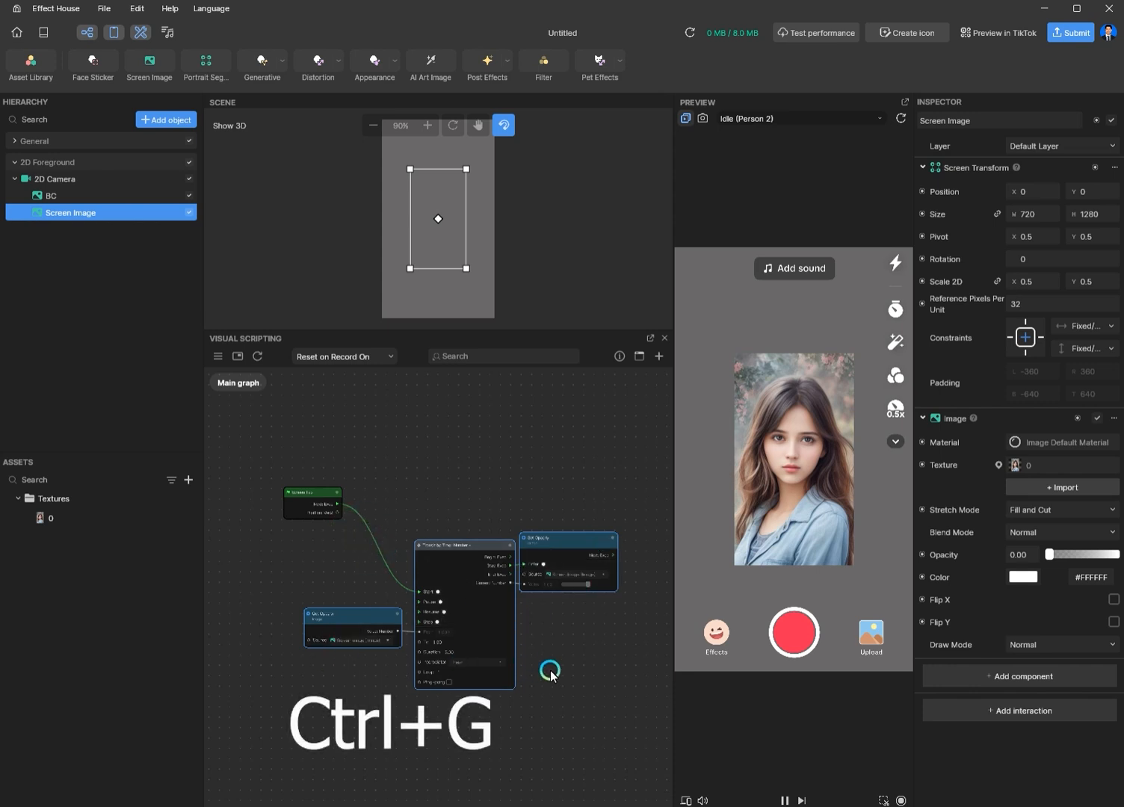
Step: Rename the new subgraph node as Opacity
scroll(393, 533, "up", 5)
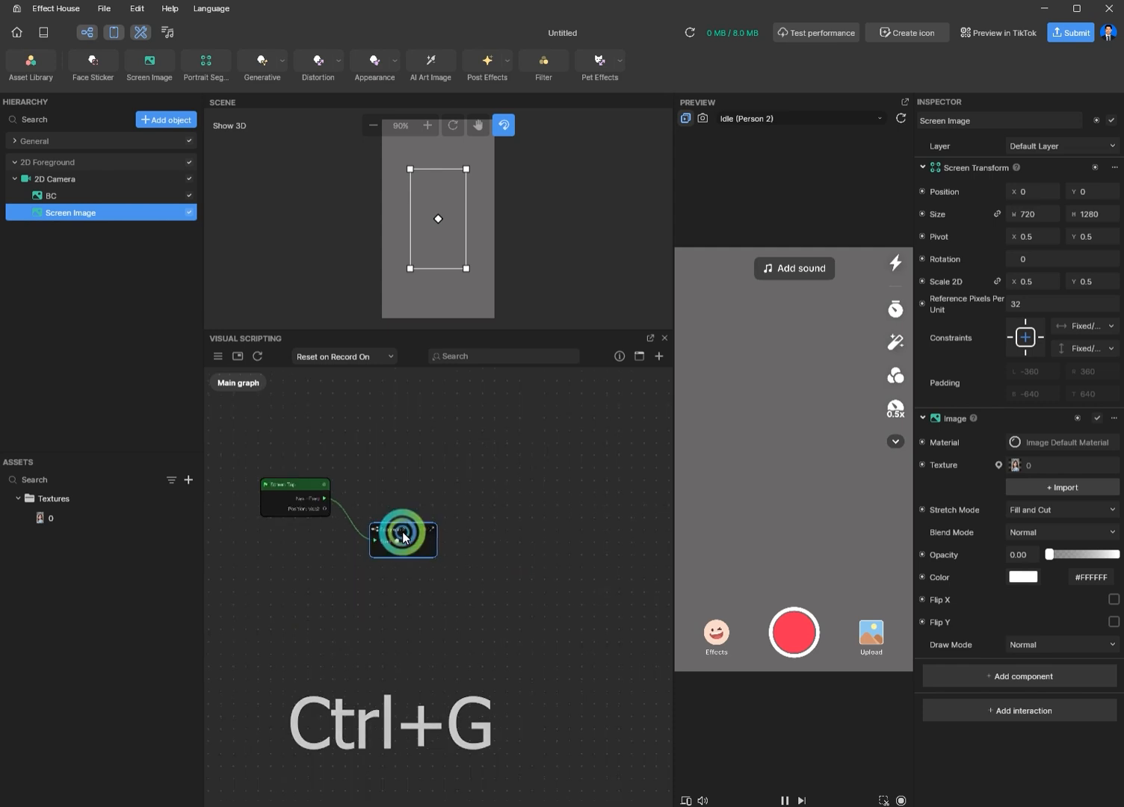
double_click(393, 532)
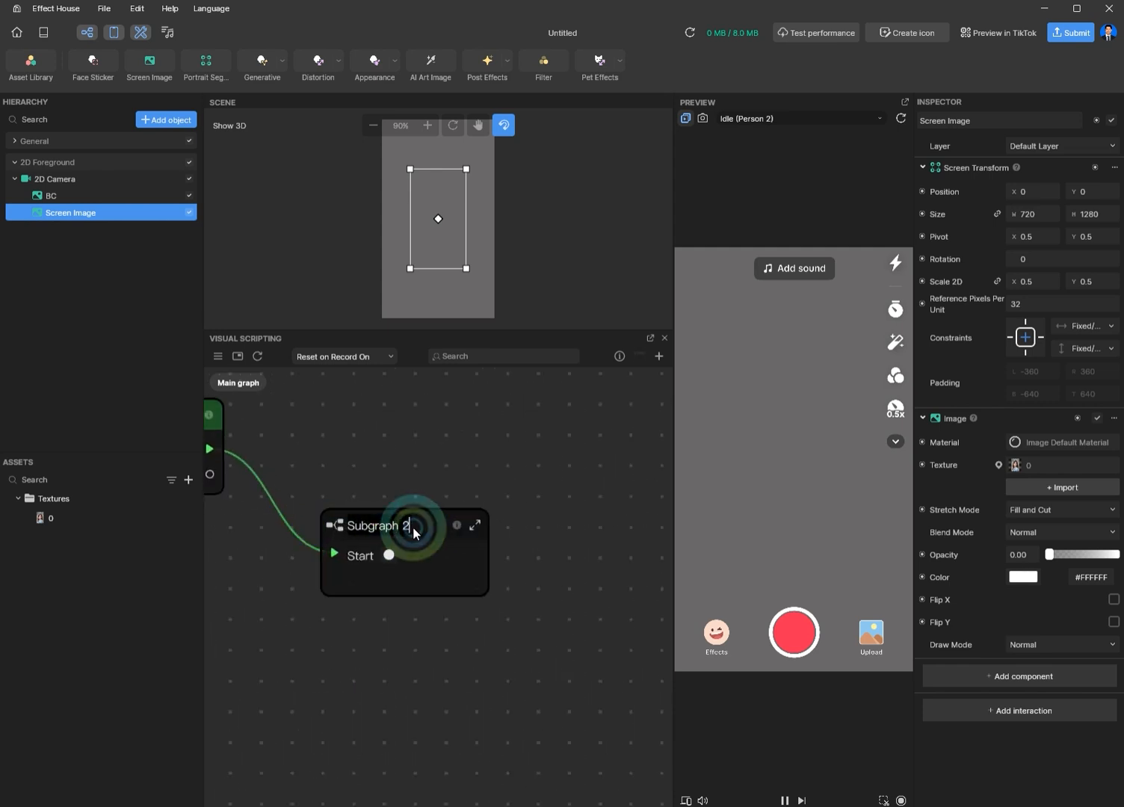
key("BackSpace")
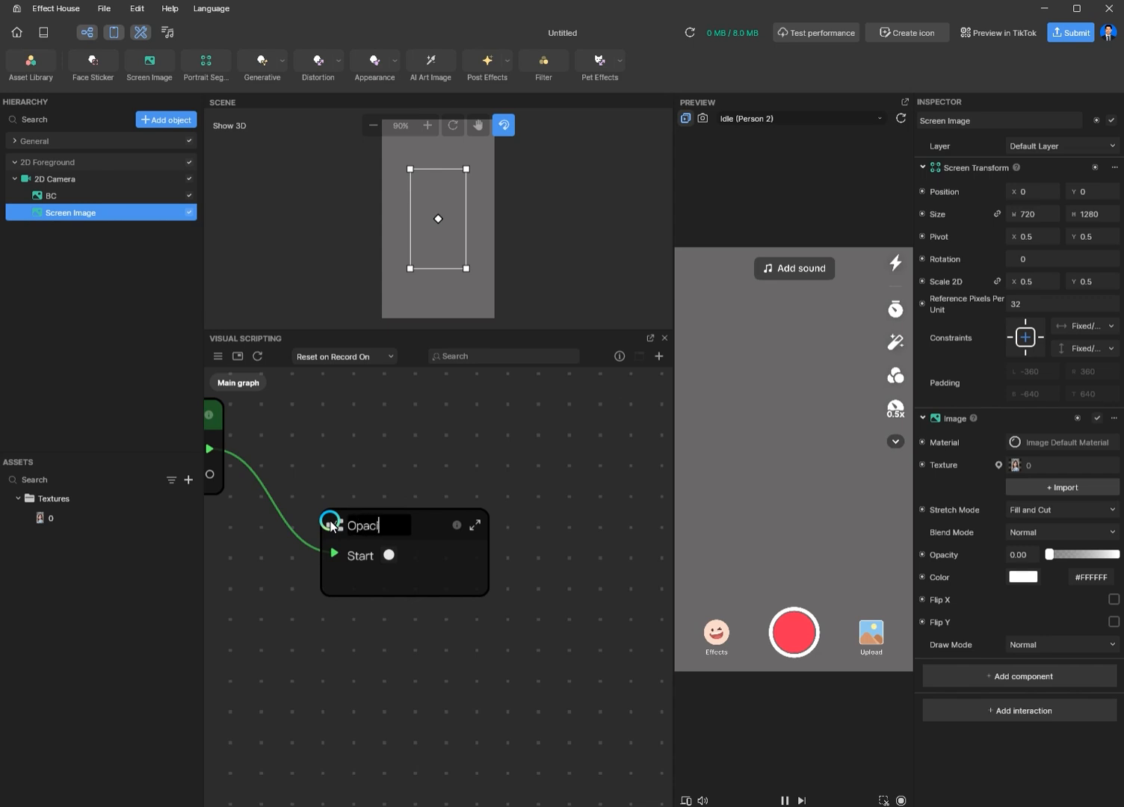
key("Return")
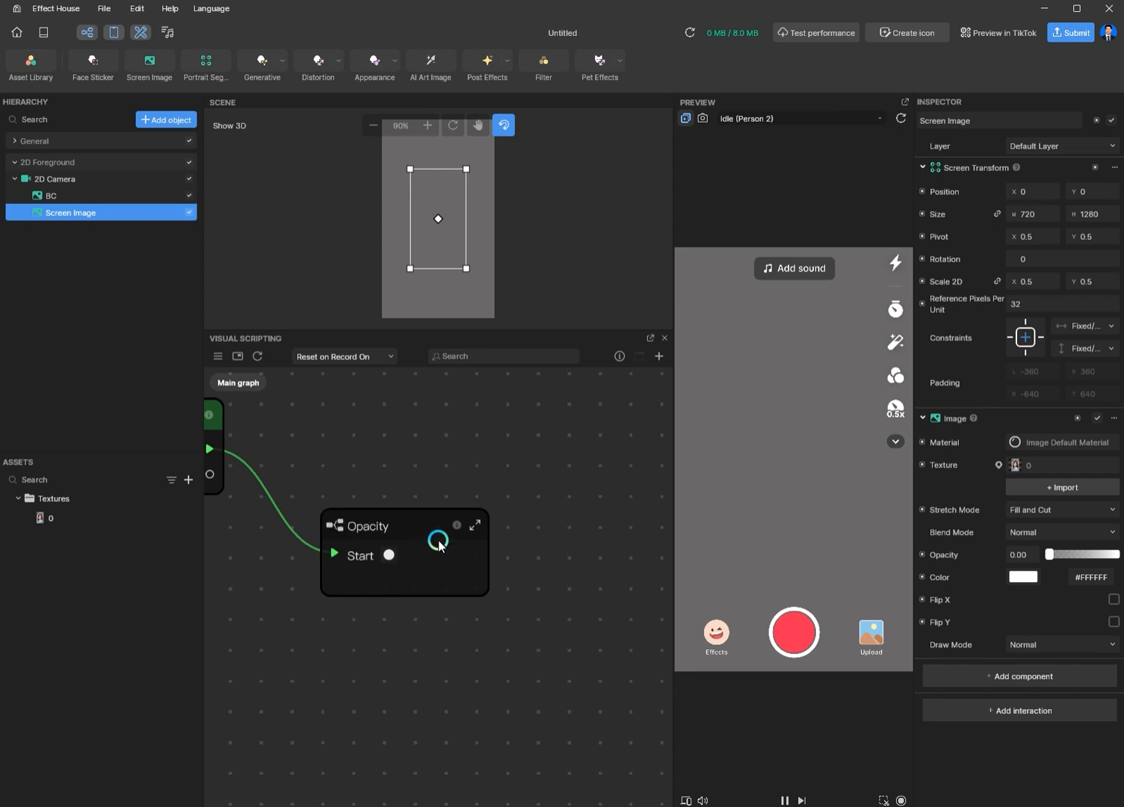
Step: Open the Opacity subgraph, reposition its Output node below Set Opacity, and add two outputs to it
left_click(476, 526)
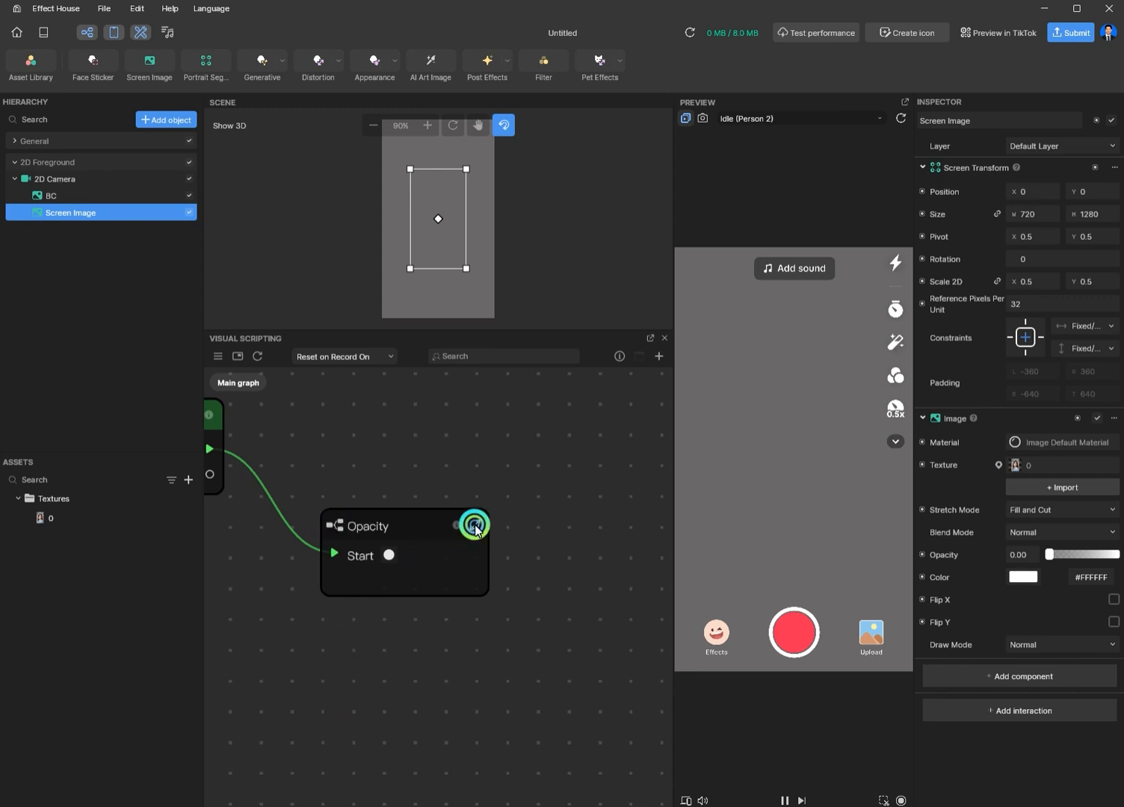
left_click(559, 618)
left_click_drag(559, 619, 618, 676)
scroll(591, 665, "up", 5)
left_click(594, 718)
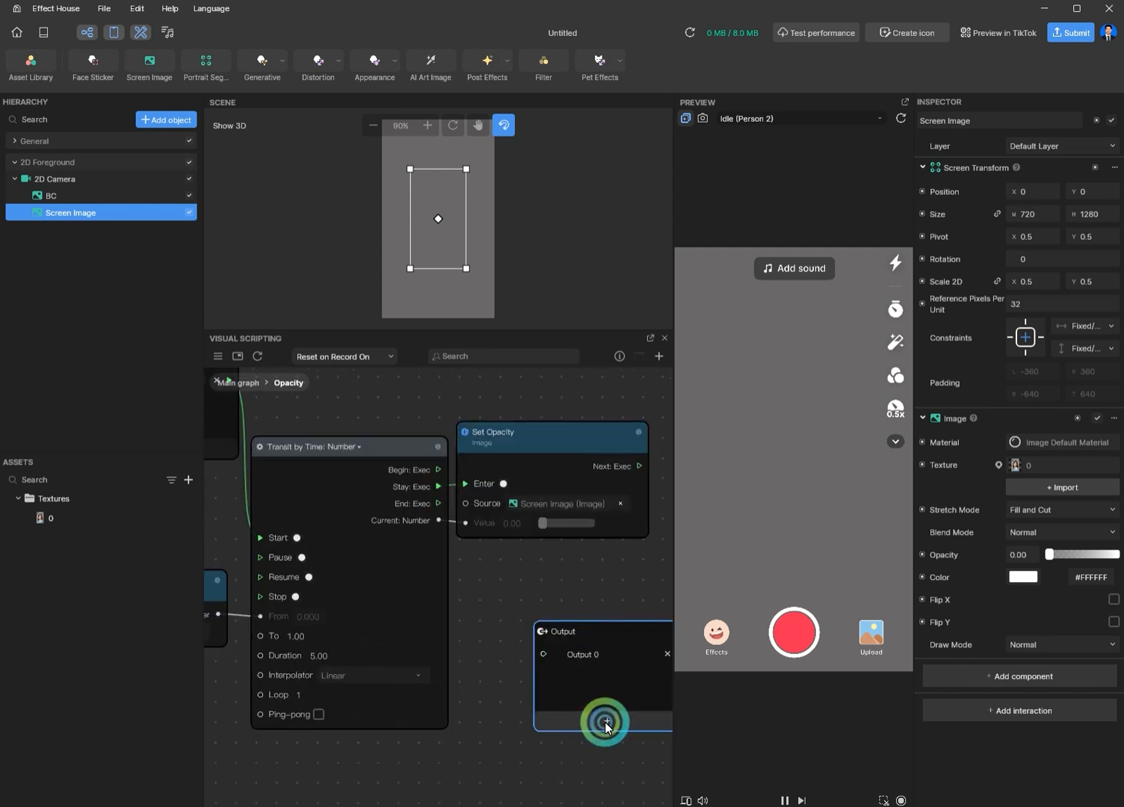
left_click(605, 722)
Step: Rename the Output node's two outputs as Start and End
double_click(586, 655)
left_click(594, 654)
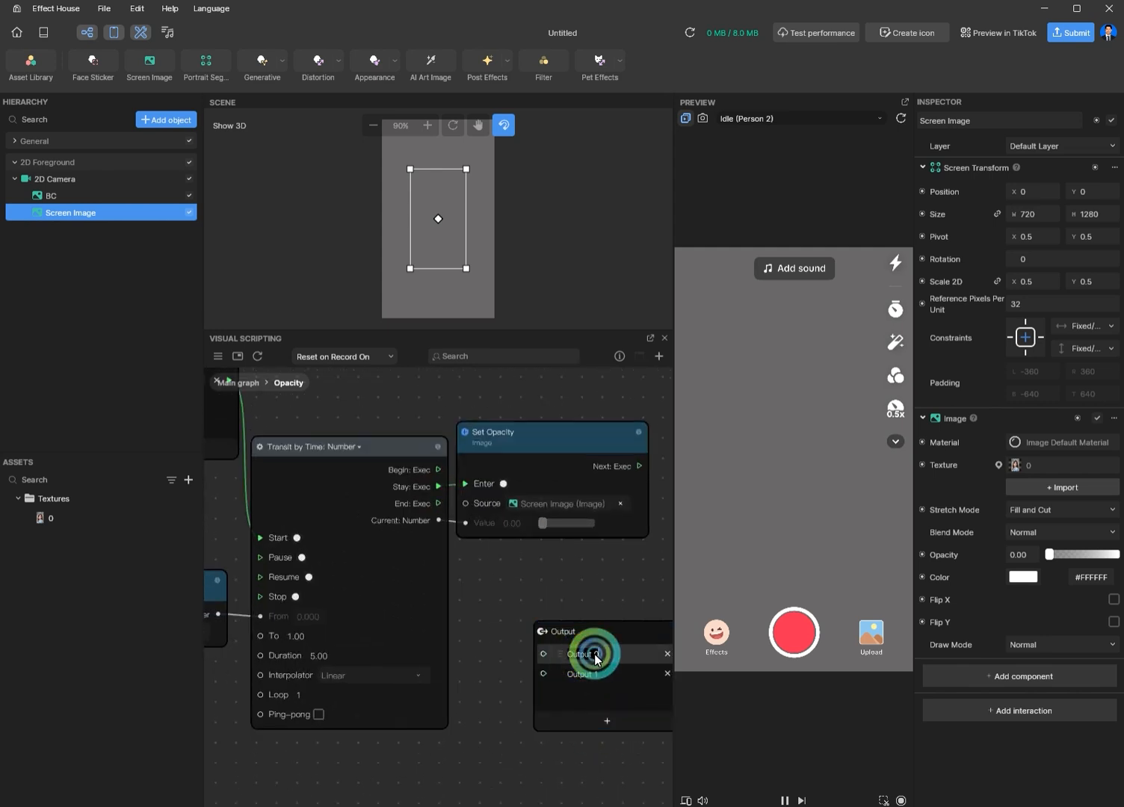
left_click(556, 656)
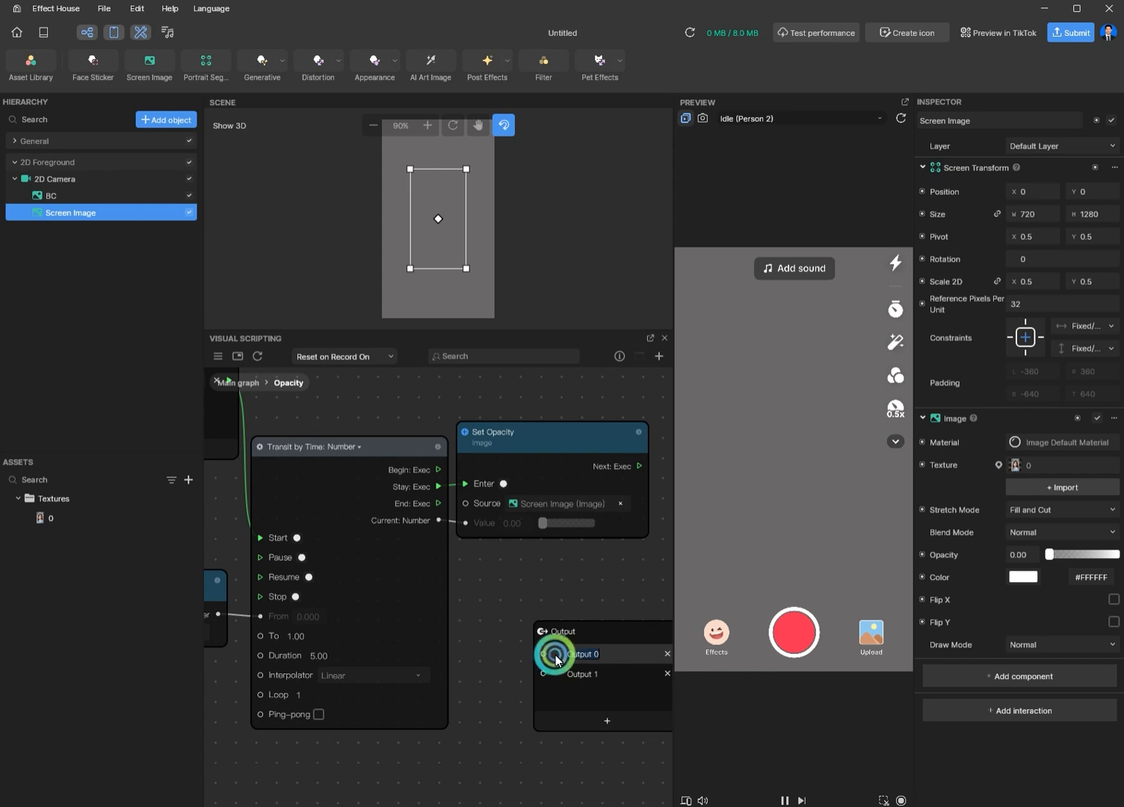
type("Start")
left_click(579, 675)
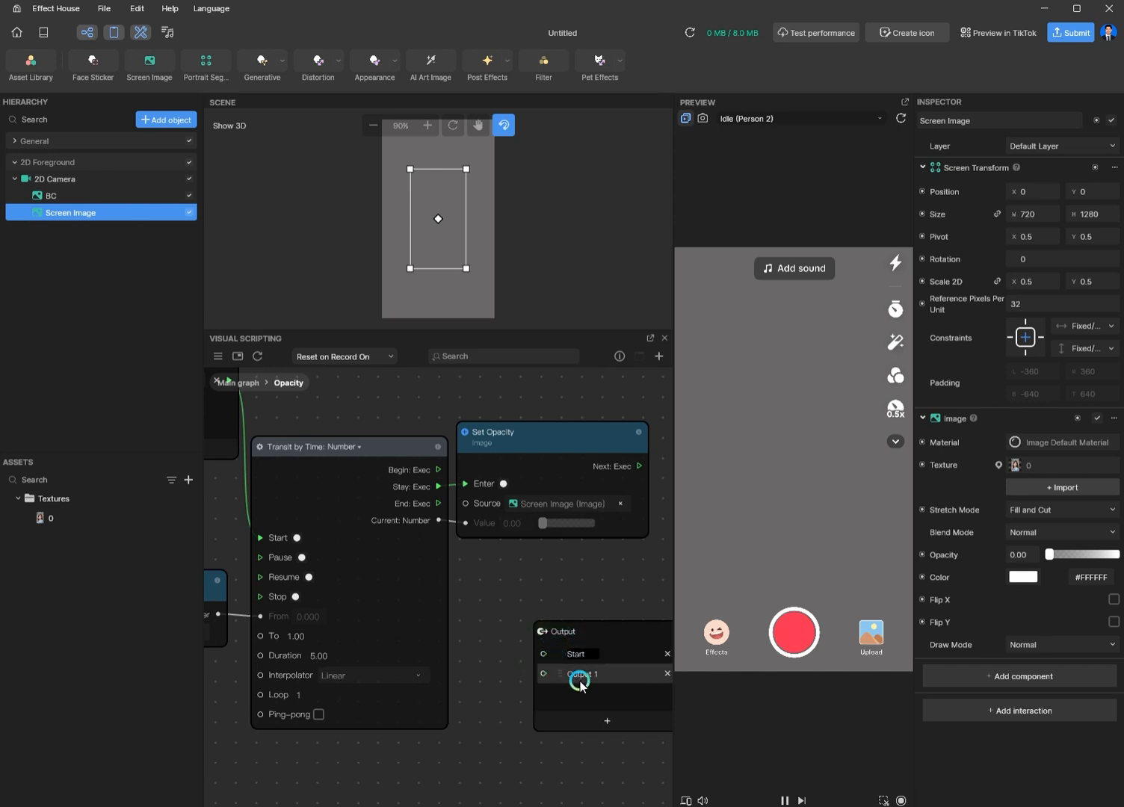
type("En")
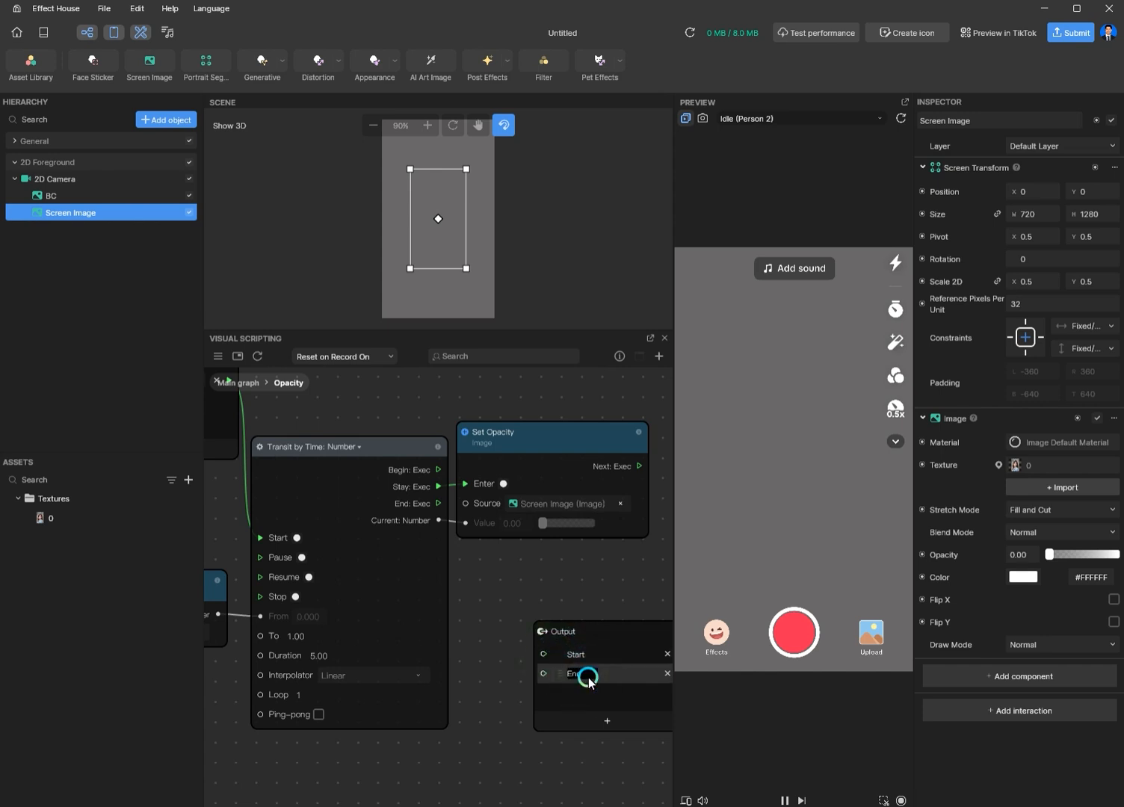
key("Return")
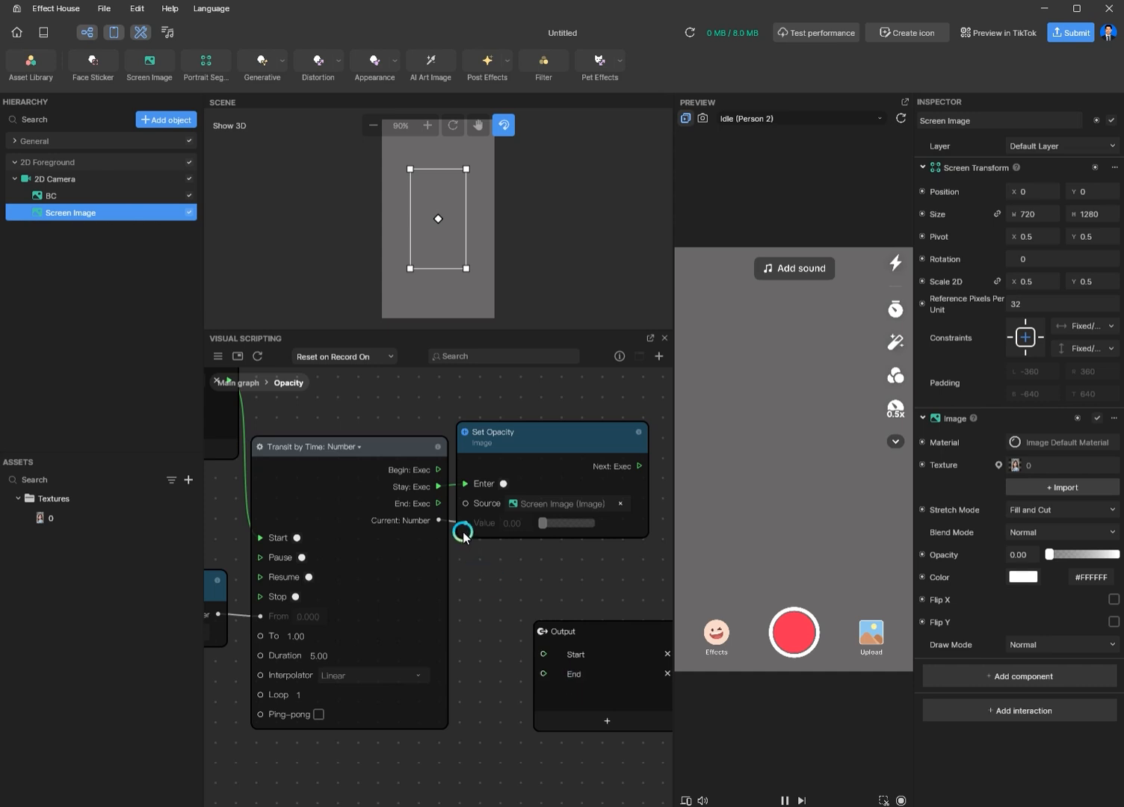
Step: Connect the Transit by Time node's End to the End output and its Begin to the Start output
left_click_drag(436, 506, 541, 676)
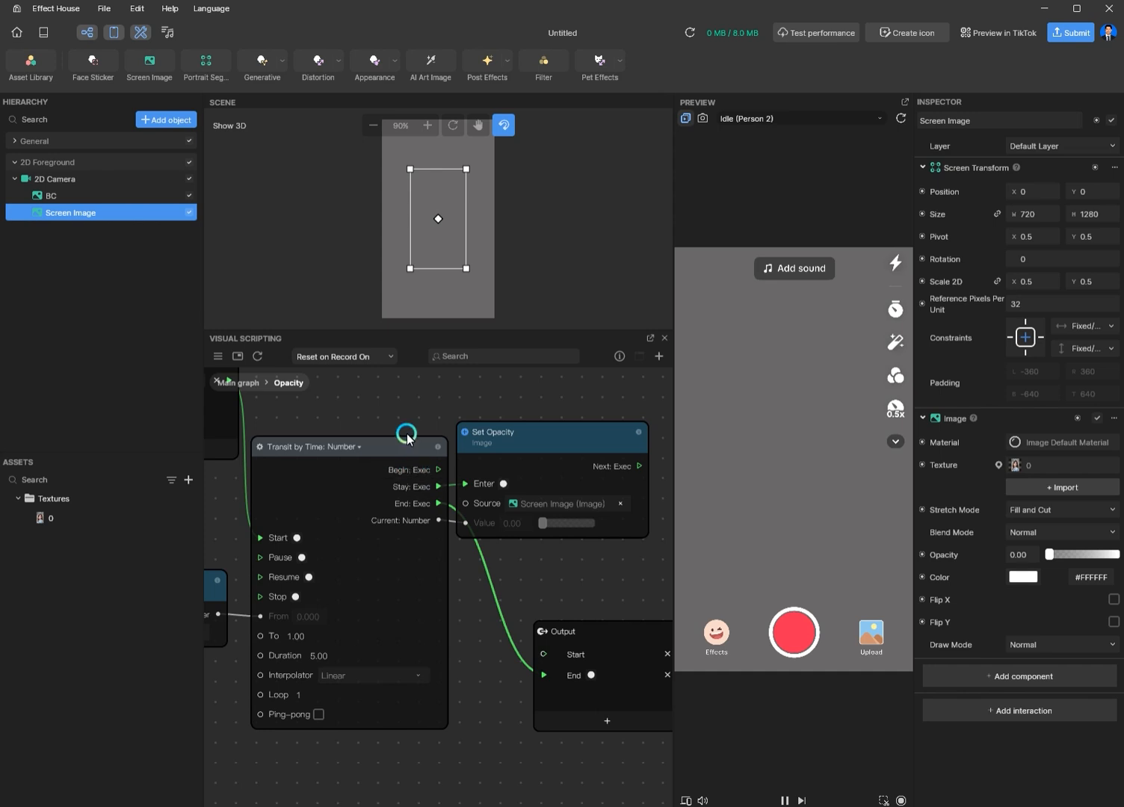
left_click_drag(438, 470, 542, 655)
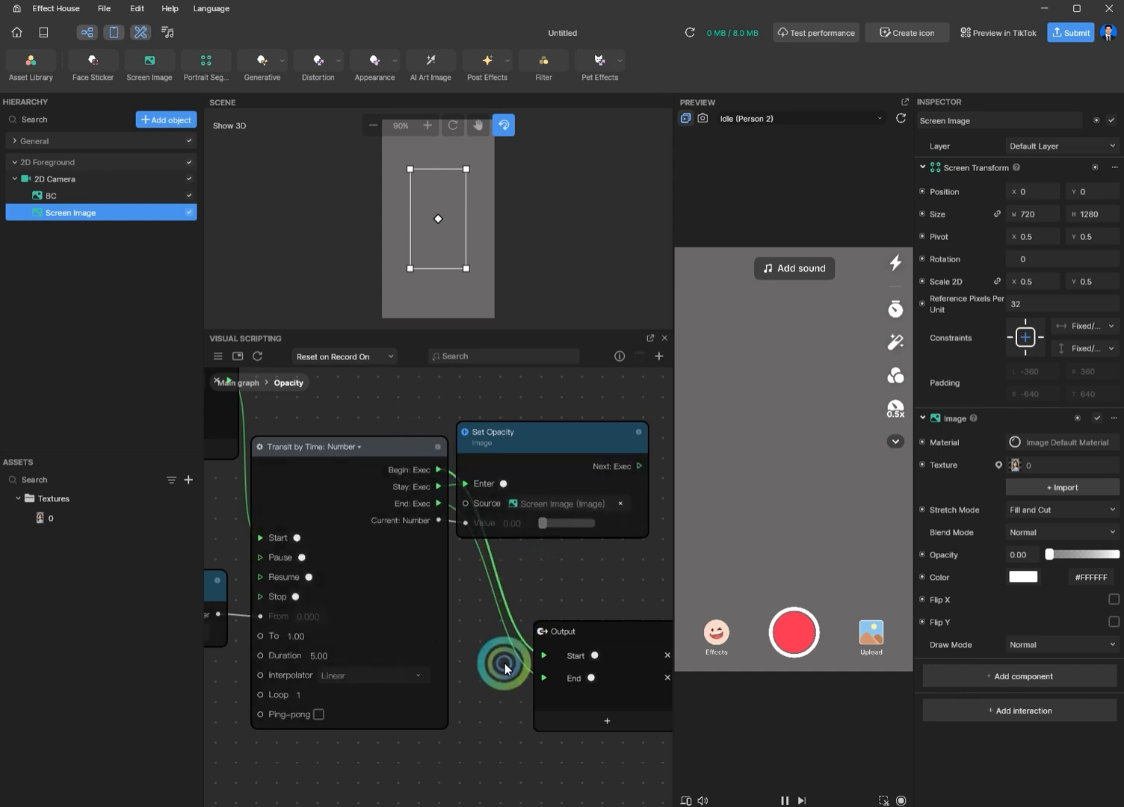
scroll(504, 664, "down", 3)
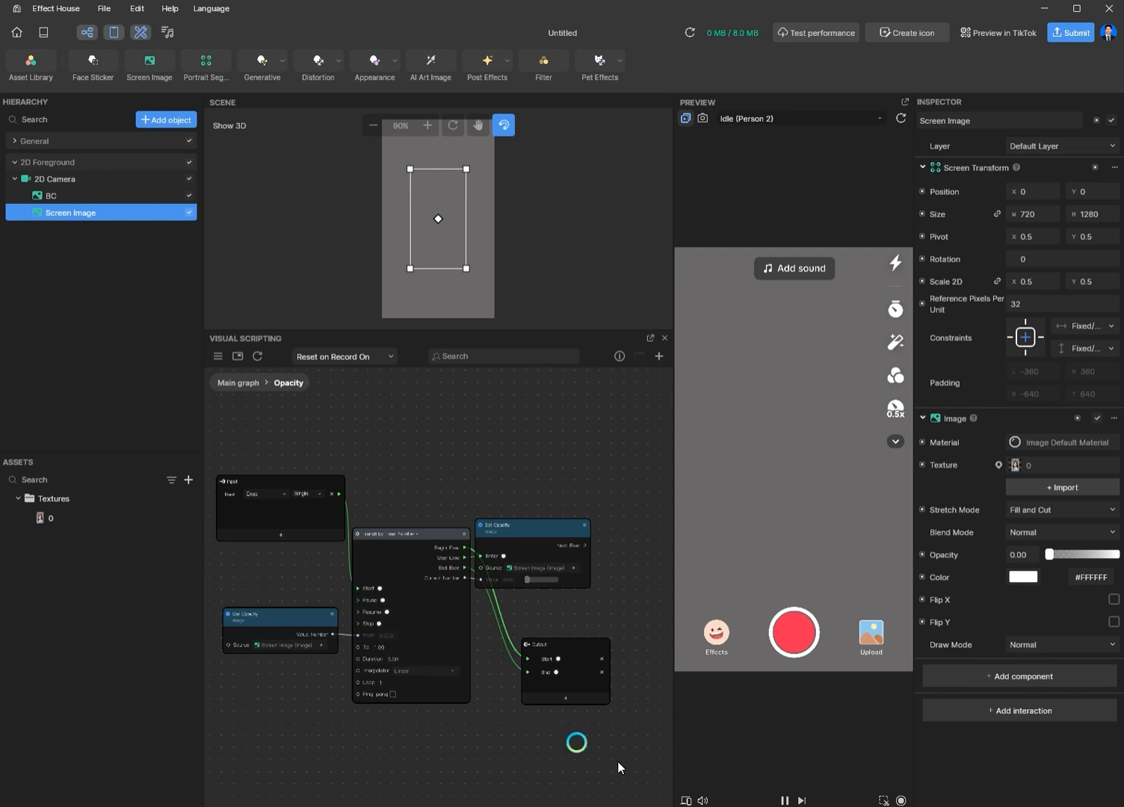
Step: Add a new input to the Opacity subgraph's Input node, move the node away from Transit by Time, and name the input Object
scroll(281, 577, "up", 6)
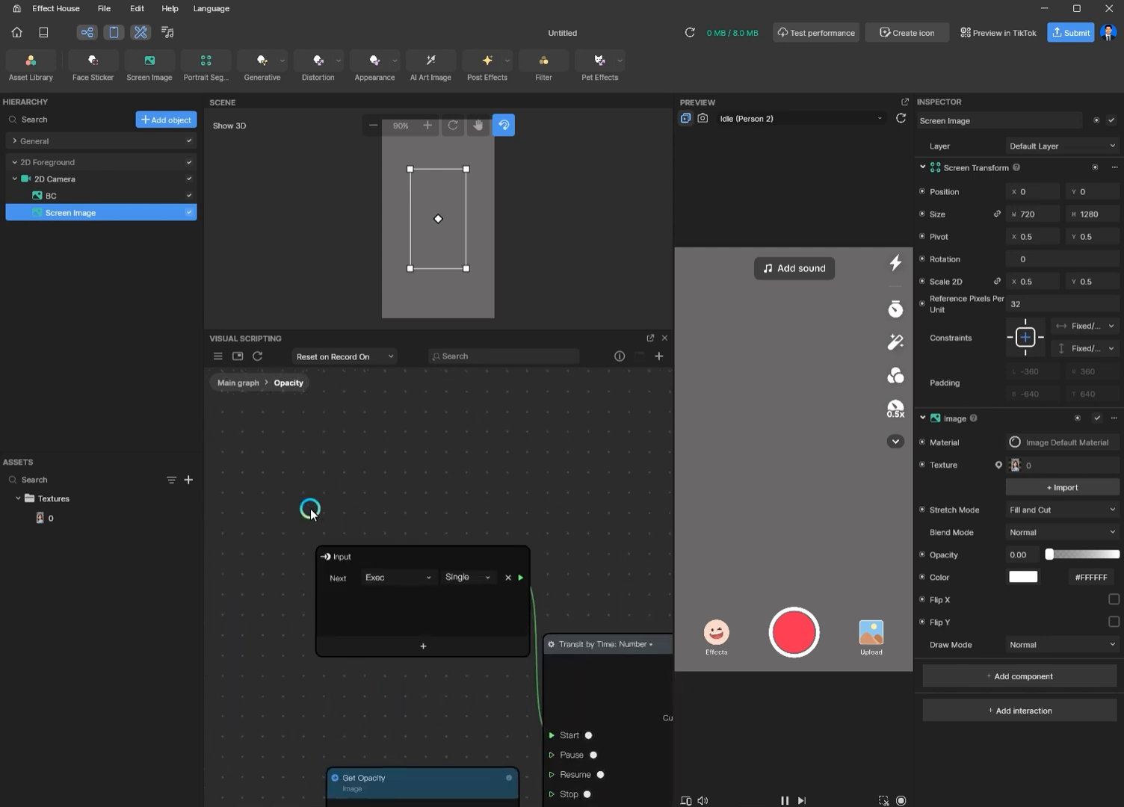
scroll(531, 745, "down", 2)
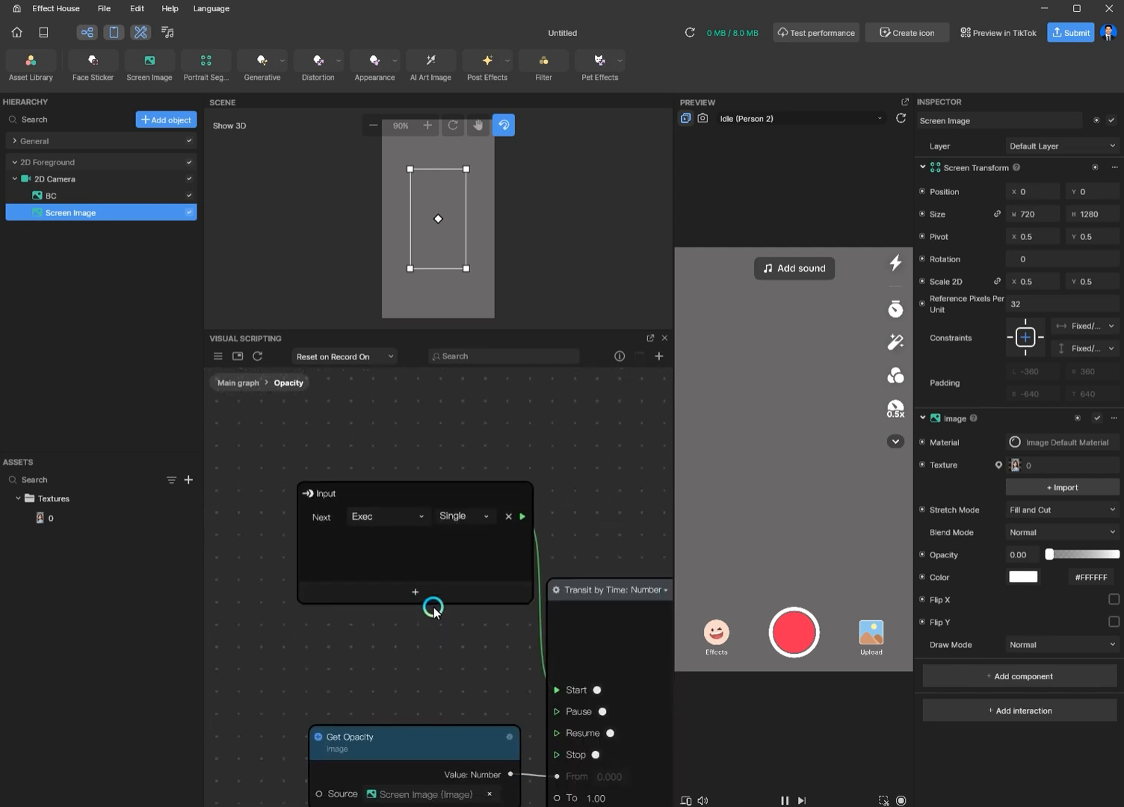
left_click(425, 591)
left_click(379, 493)
left_click_drag(348, 488, 287, 473)
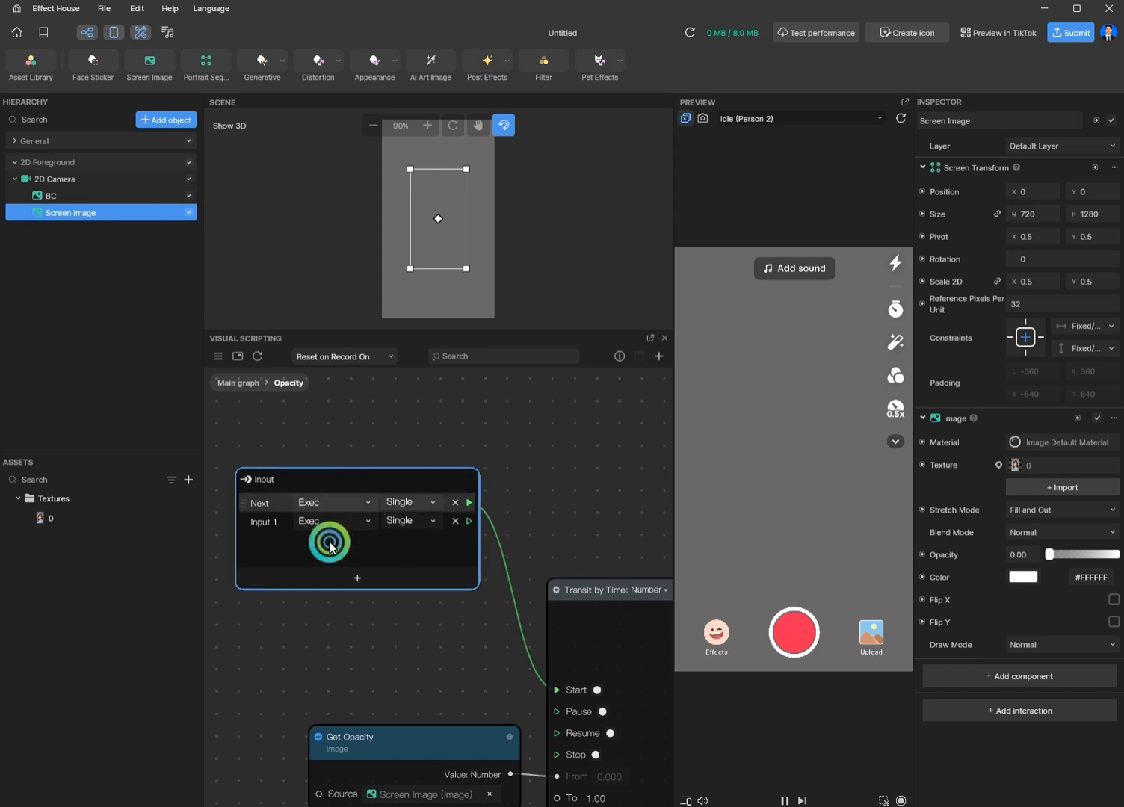
scroll(330, 544, "up", 2)
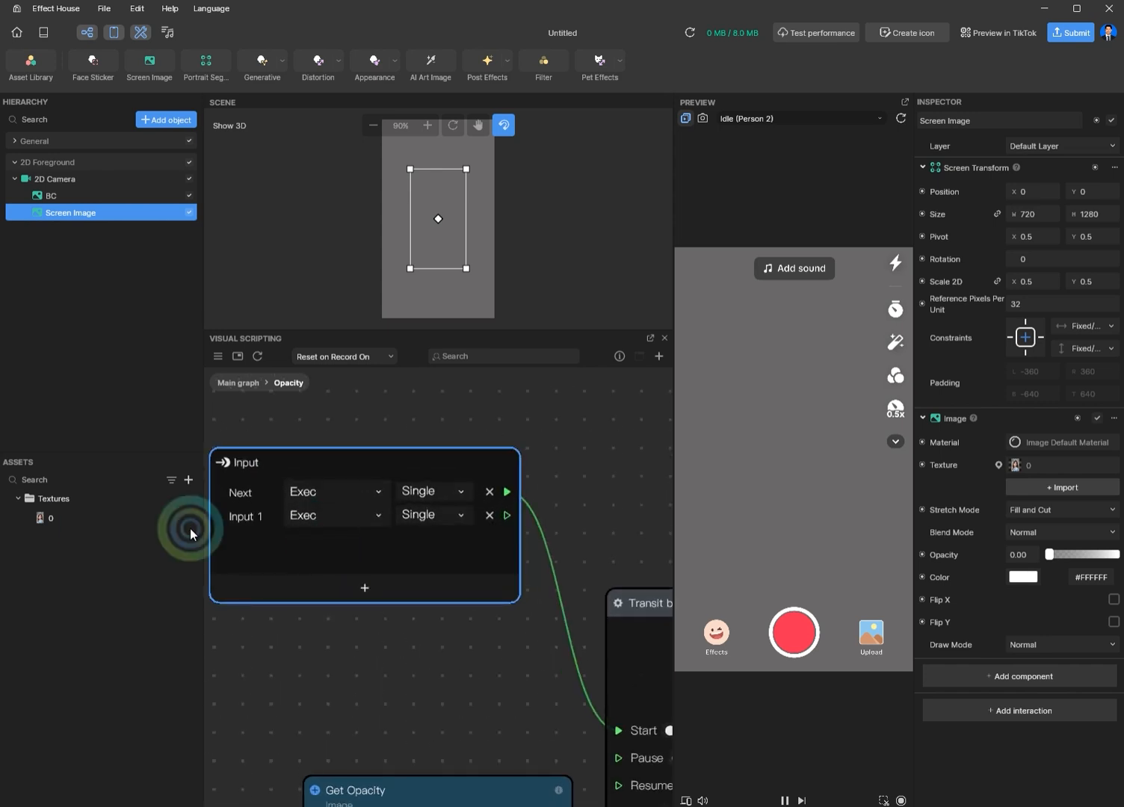
double_click(241, 517)
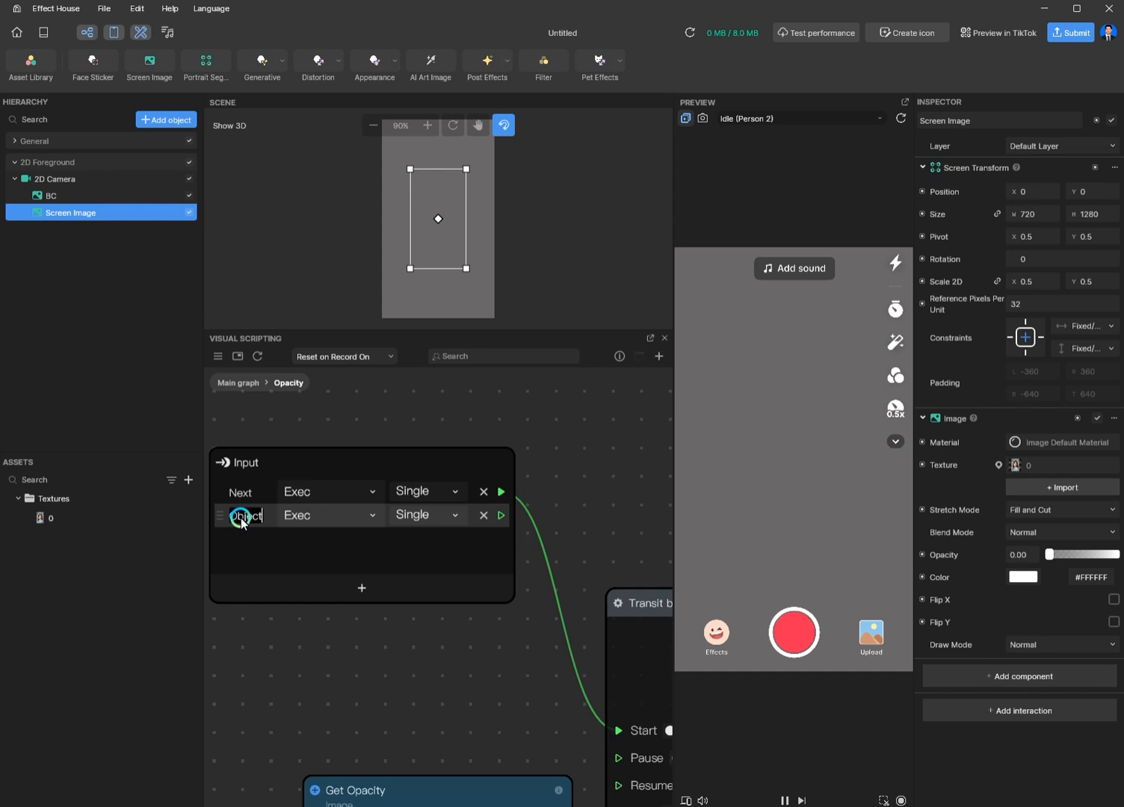
key("Return")
Step: Add another input to the Input node and name it Set Opacity
left_click(390, 588)
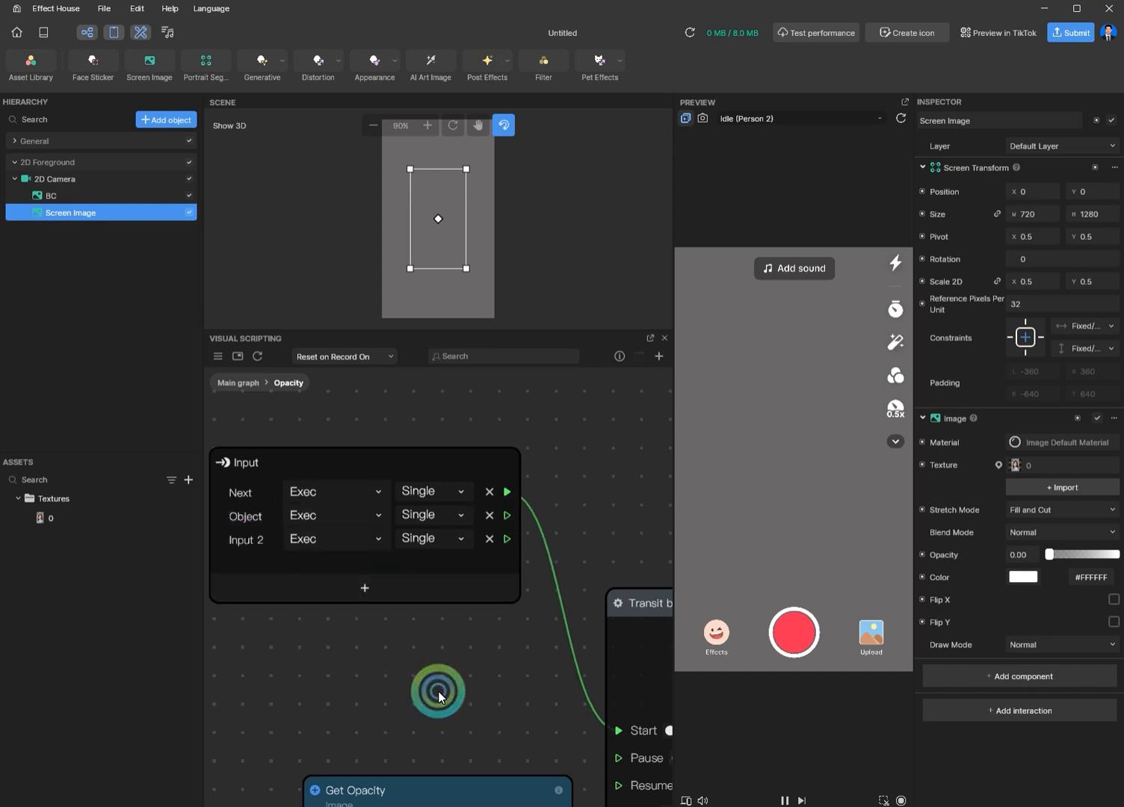
scroll(438, 693, "down", 1)
double_click(263, 551)
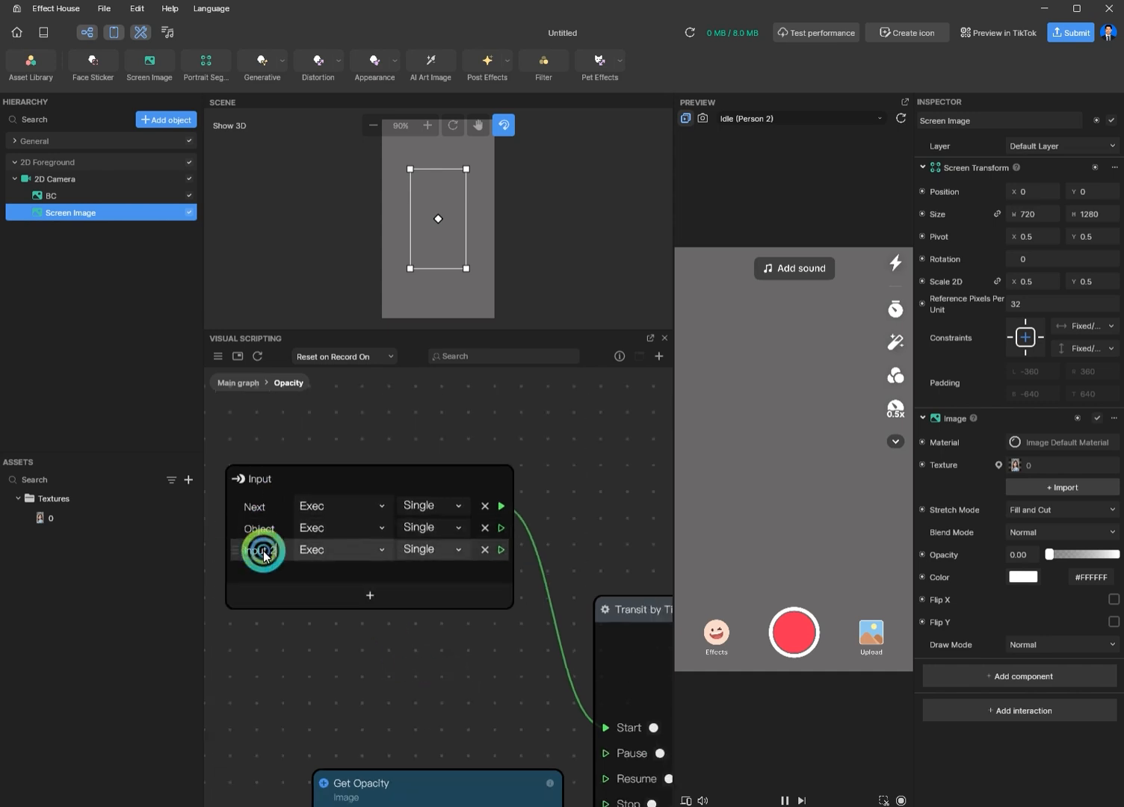
key("BackSpace")
key("BackSpace")
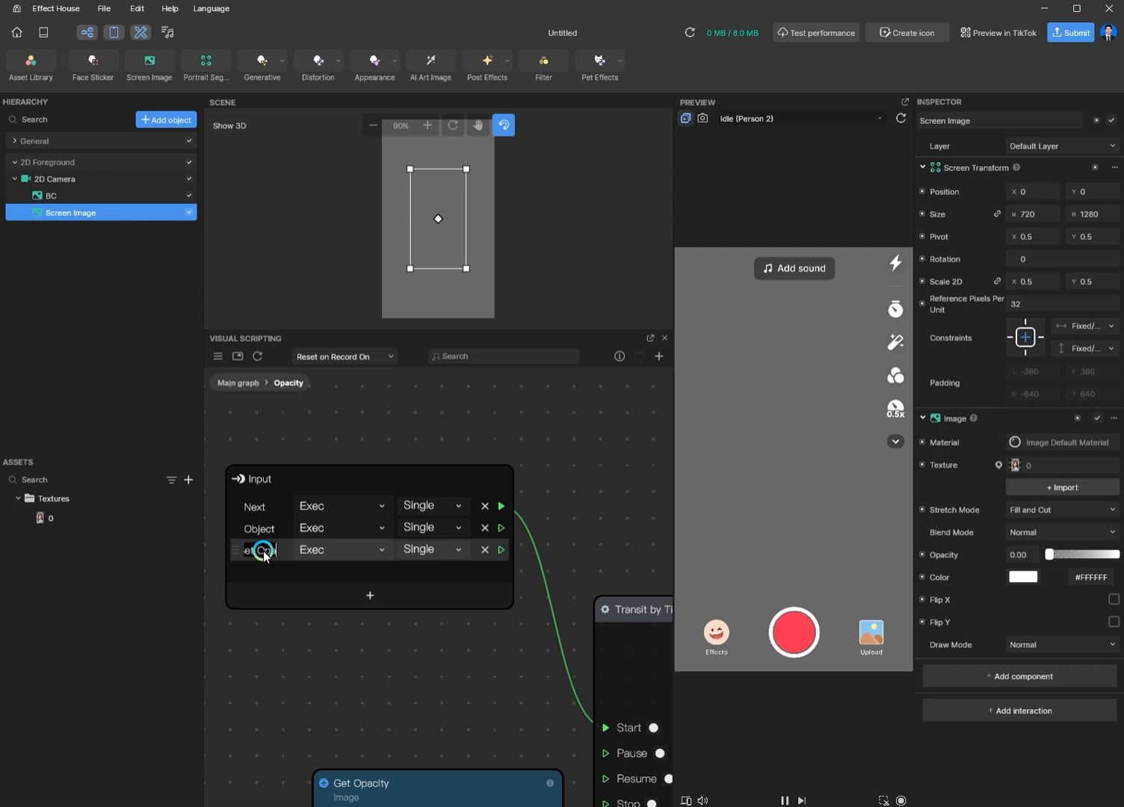
key("Return")
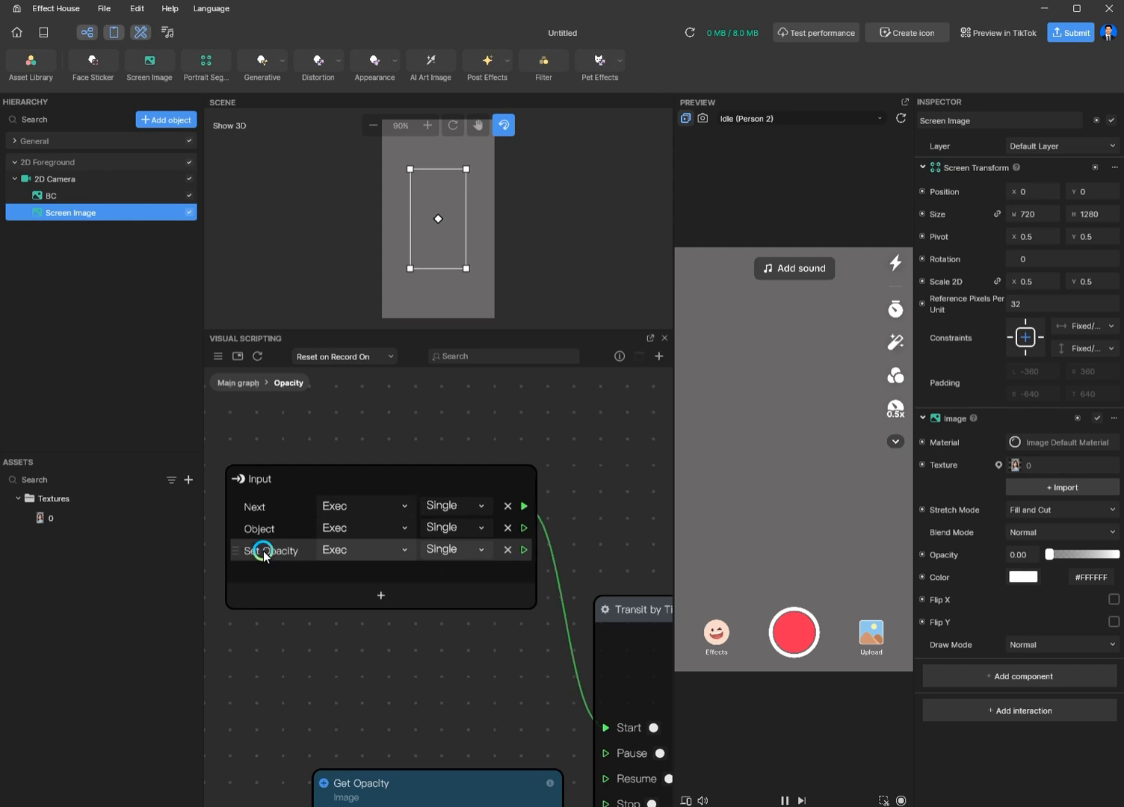
Step: Add three more inputs to the Input node, named Duration, Loop and Ping-Pong
left_click(385, 597)
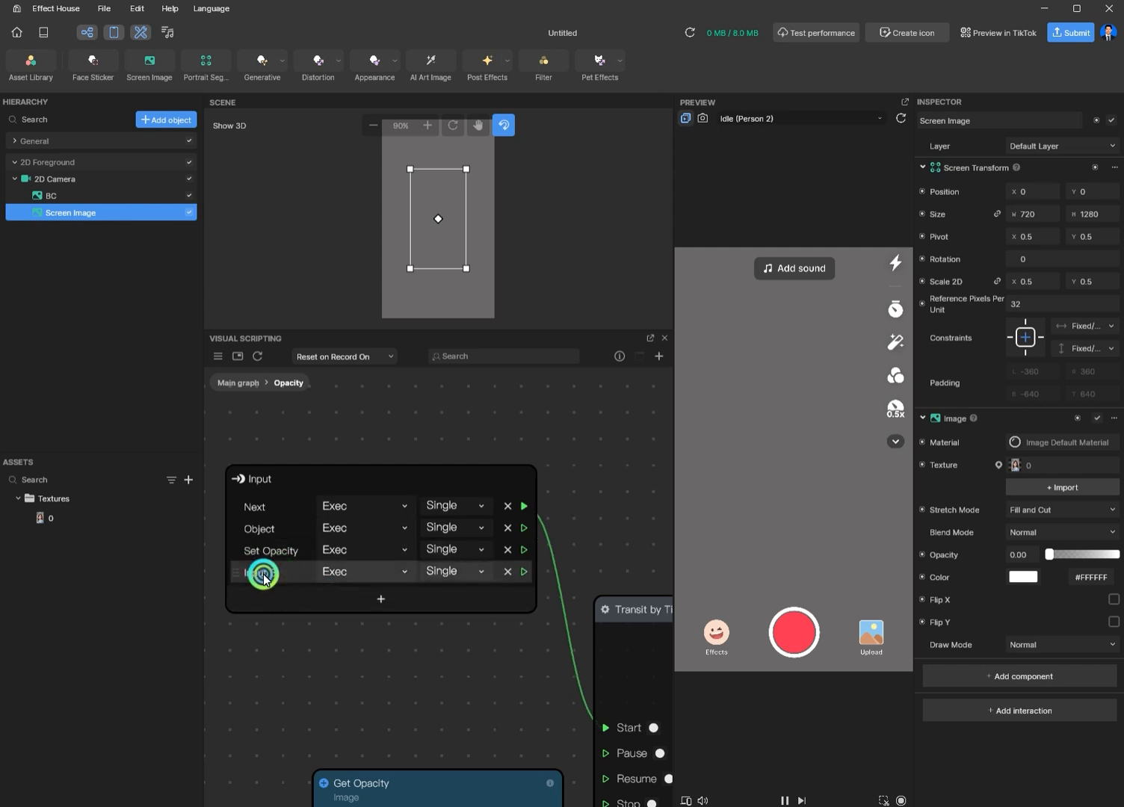
double_click(263, 574)
left_click(383, 601)
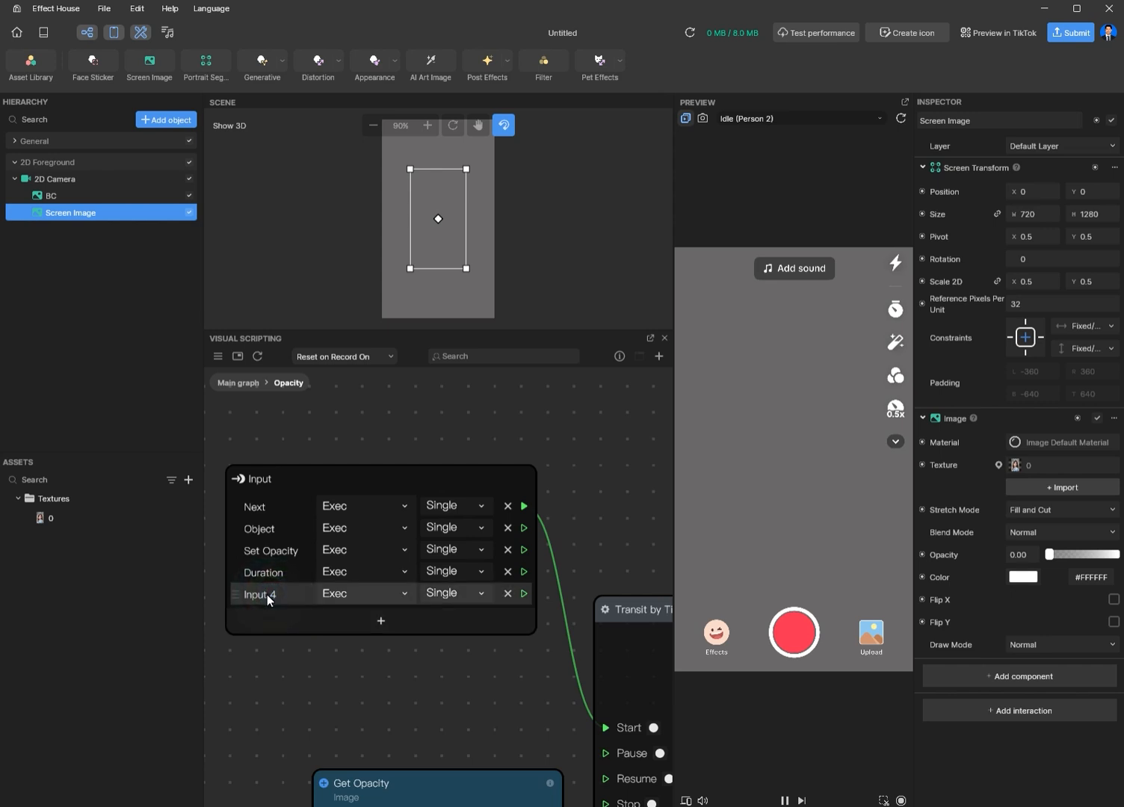
left_click(267, 596)
left_click(380, 621)
left_click(261, 620)
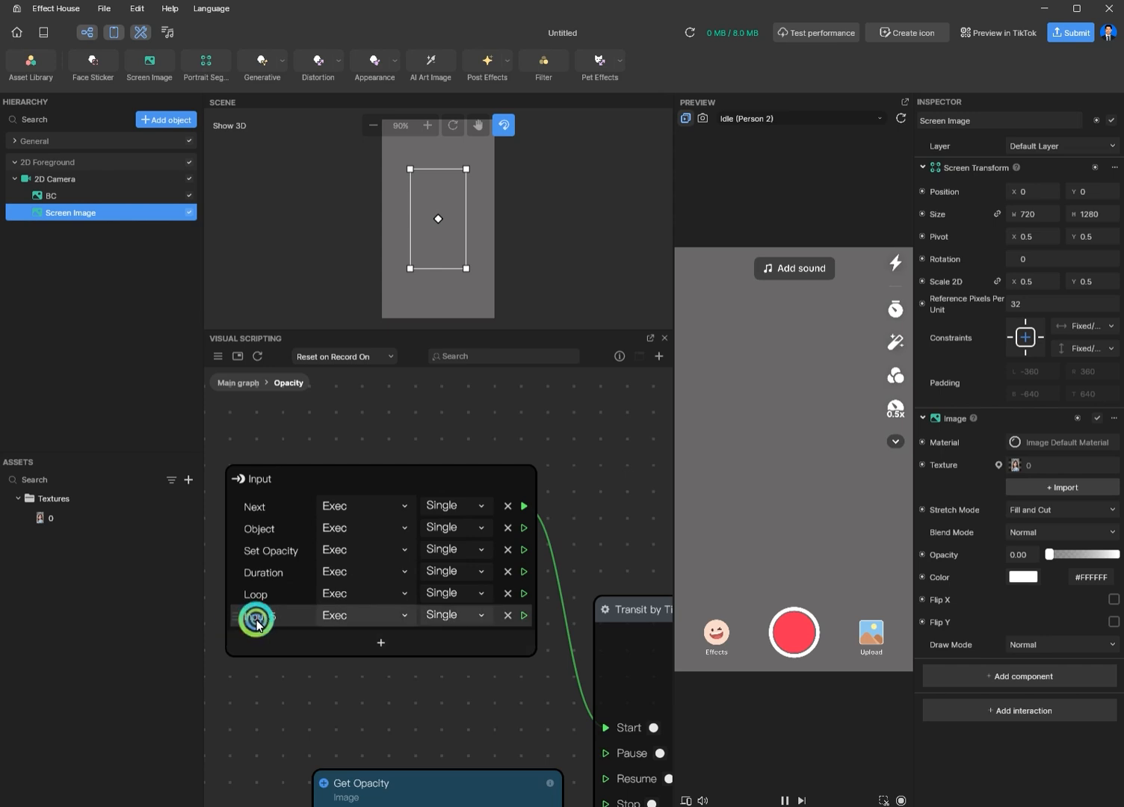
double_click(267, 620)
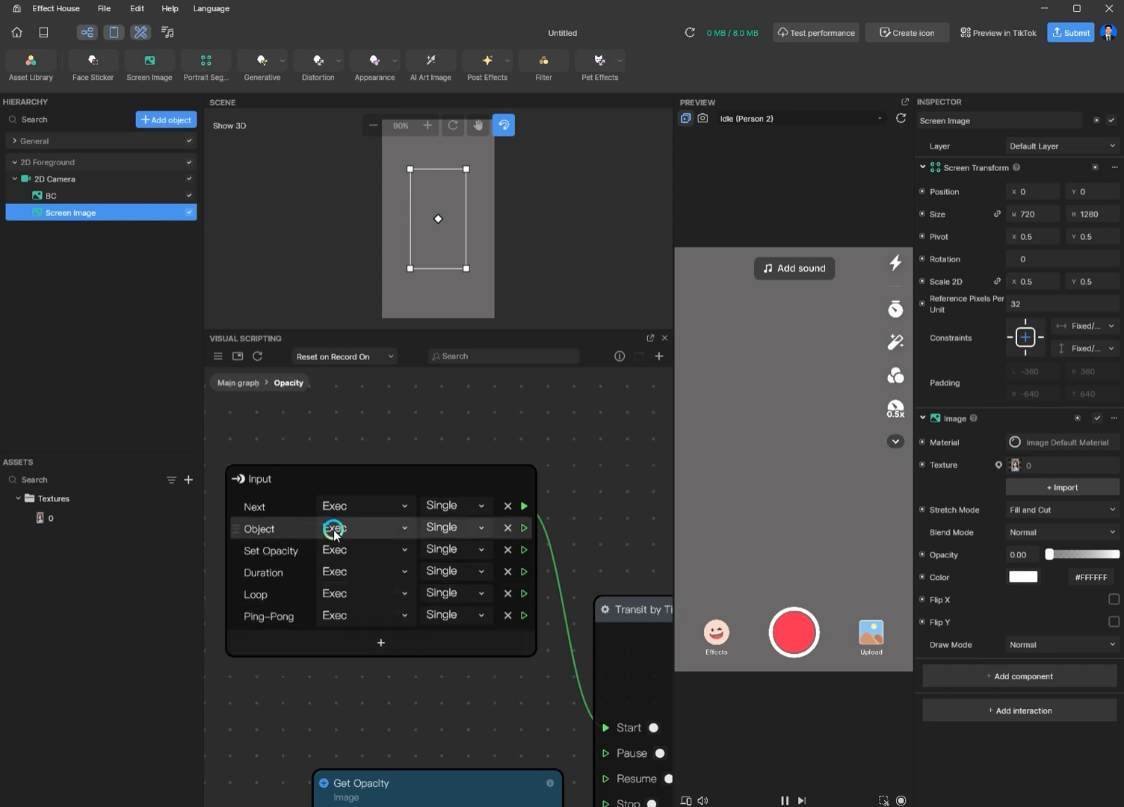
Step: Set the Object input's data type to Others, and the Set Opacity and Duration inputs' types to Number
left_click(369, 529)
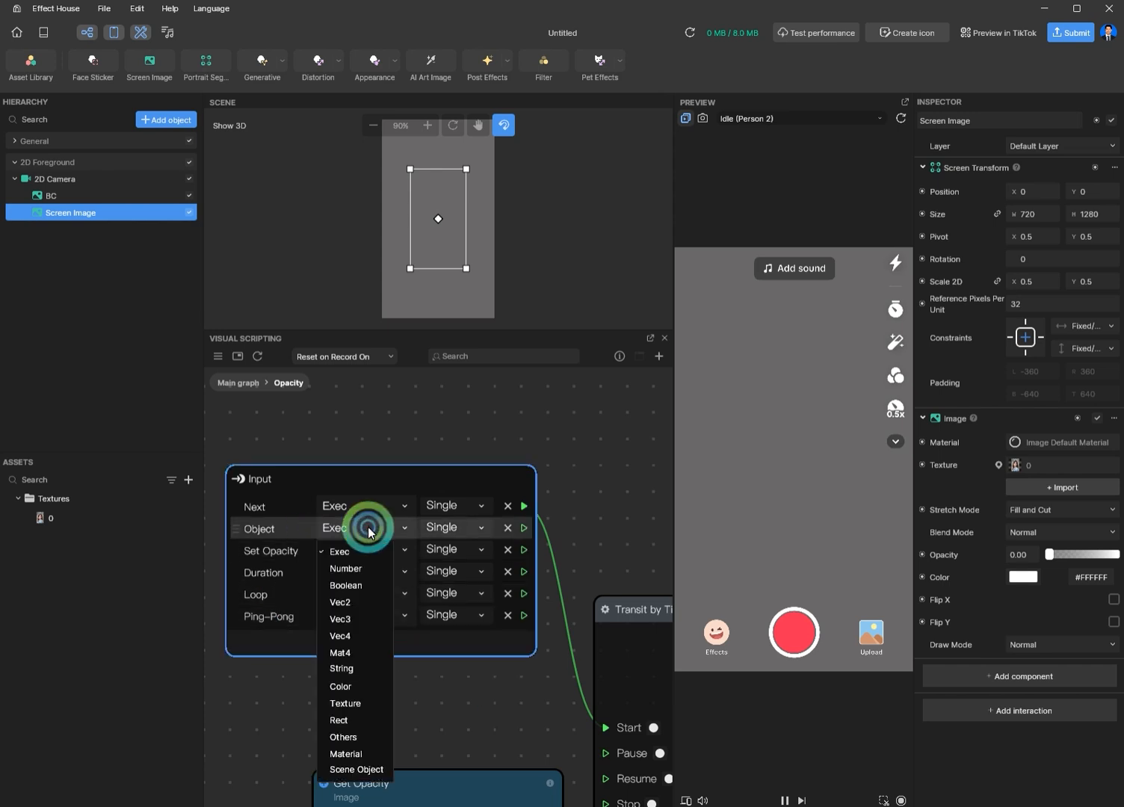
left_click(365, 738)
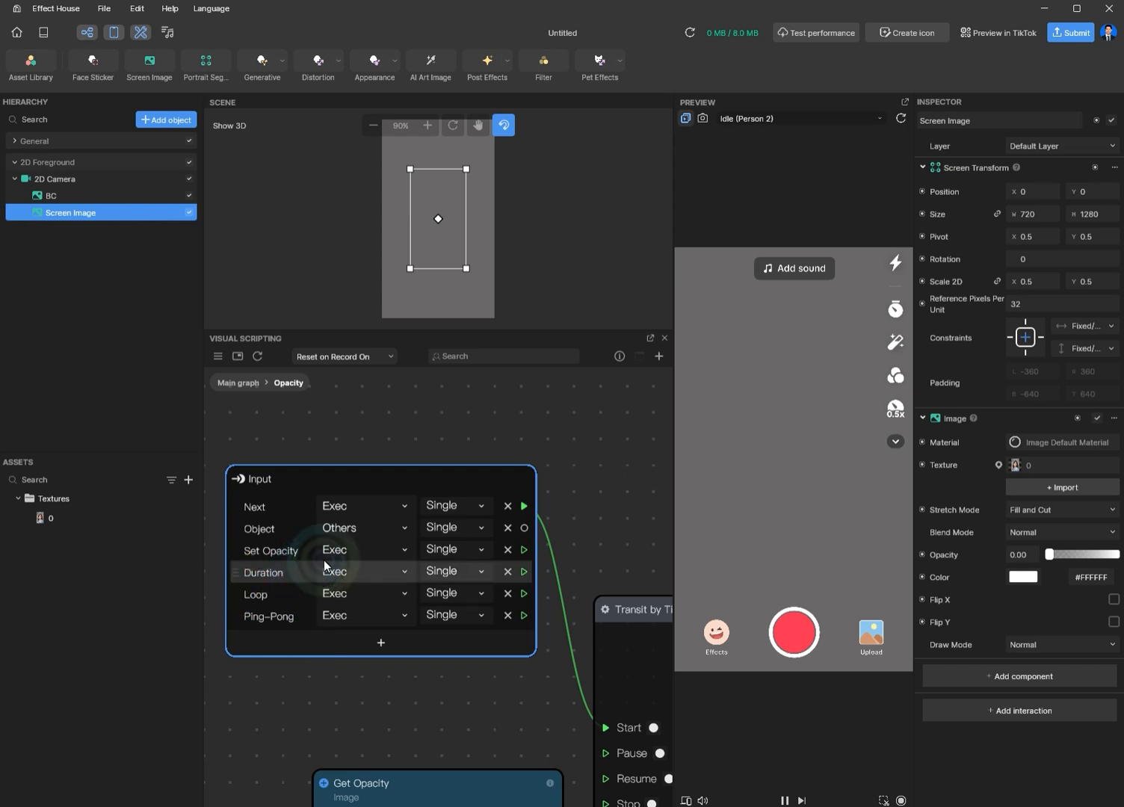
left_click(361, 550)
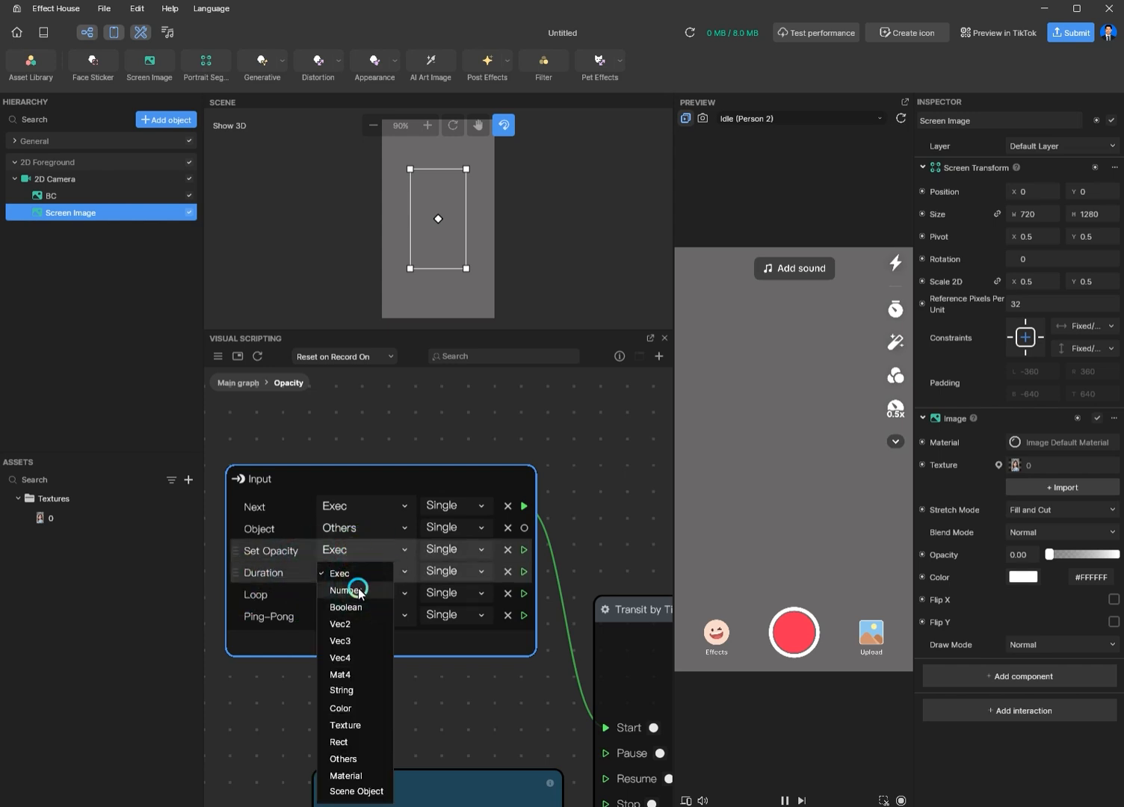
left_click(358, 591)
left_click(352, 573)
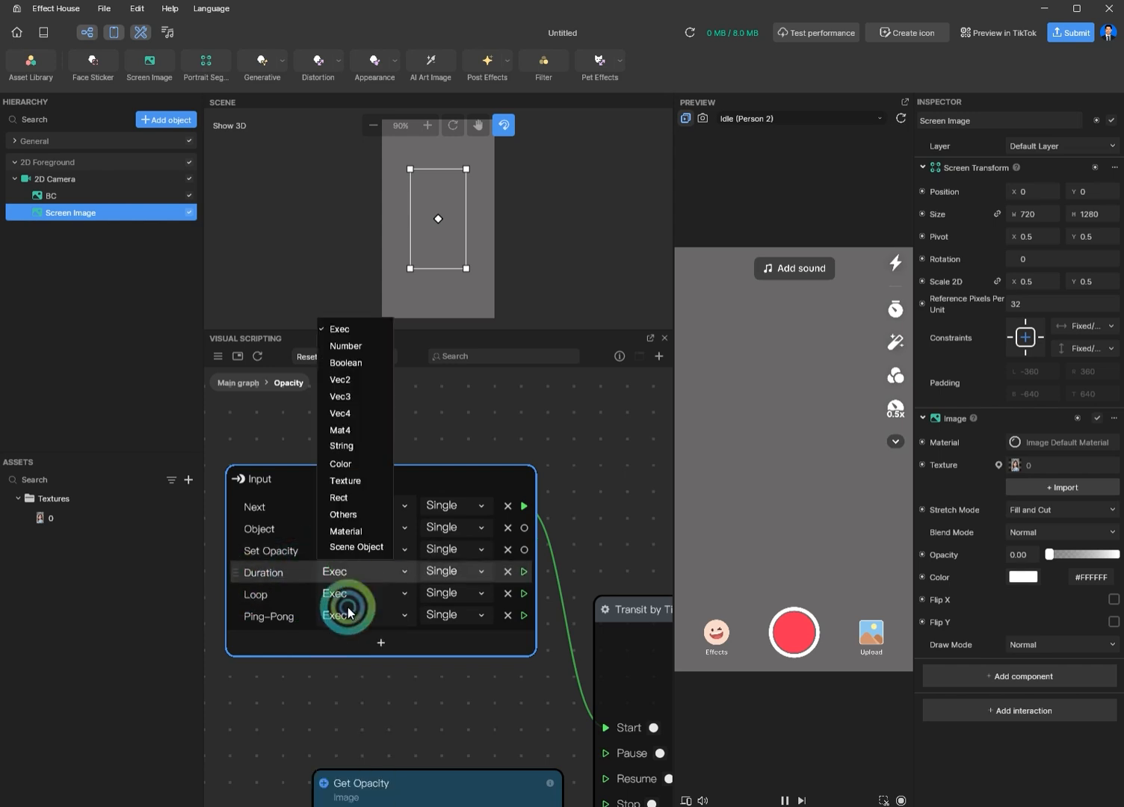
left_click(349, 345)
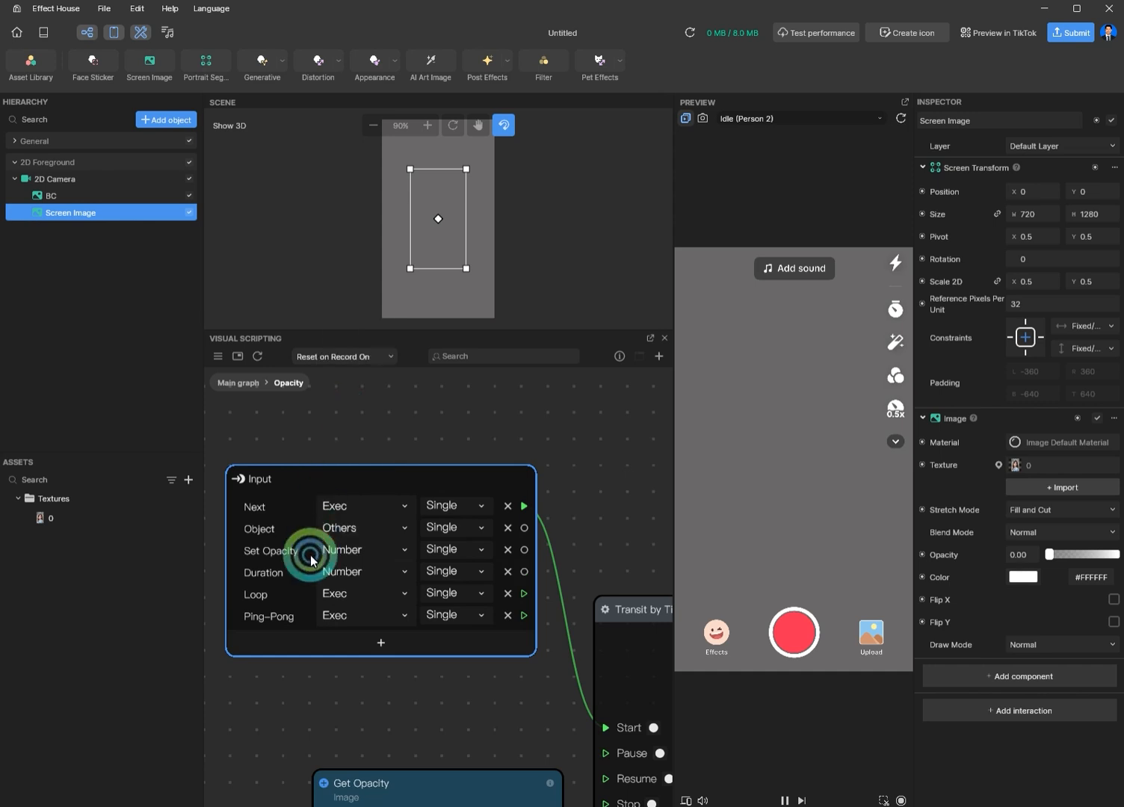
Step: Set the Loop input's data type to Number and the Ping-Pong input's type to Boolean
left_click(358, 595)
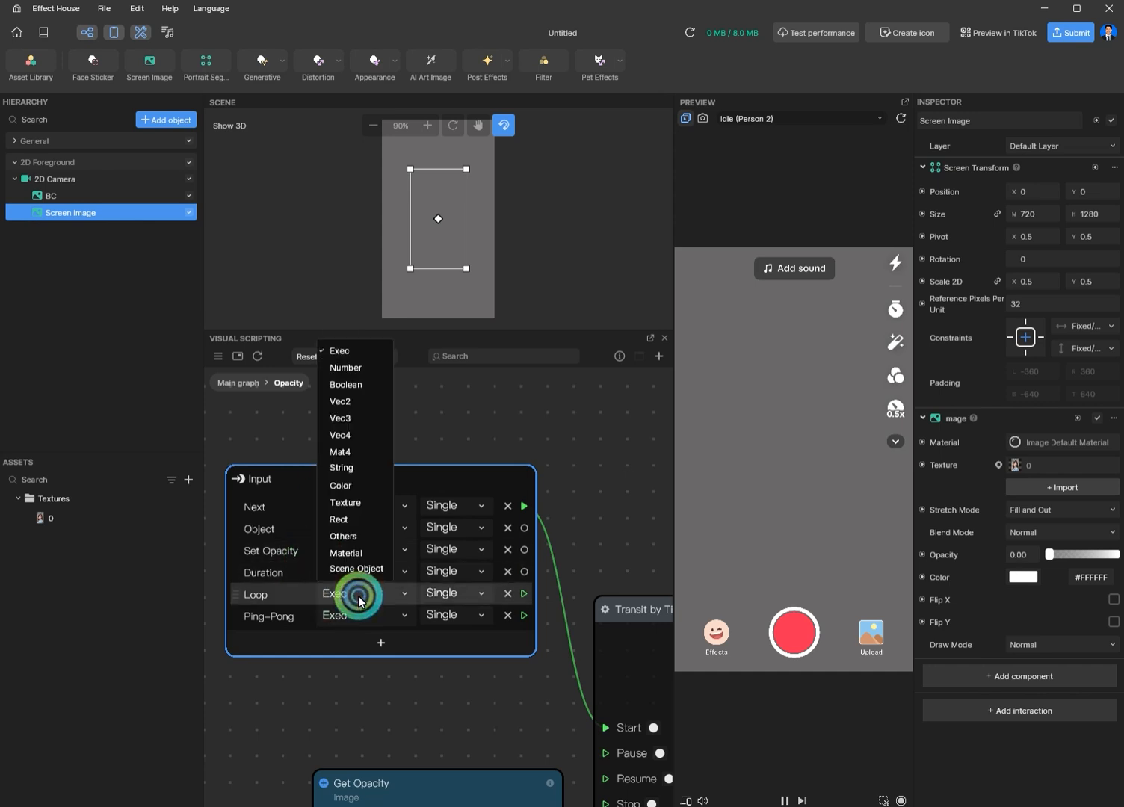
left_click(354, 372)
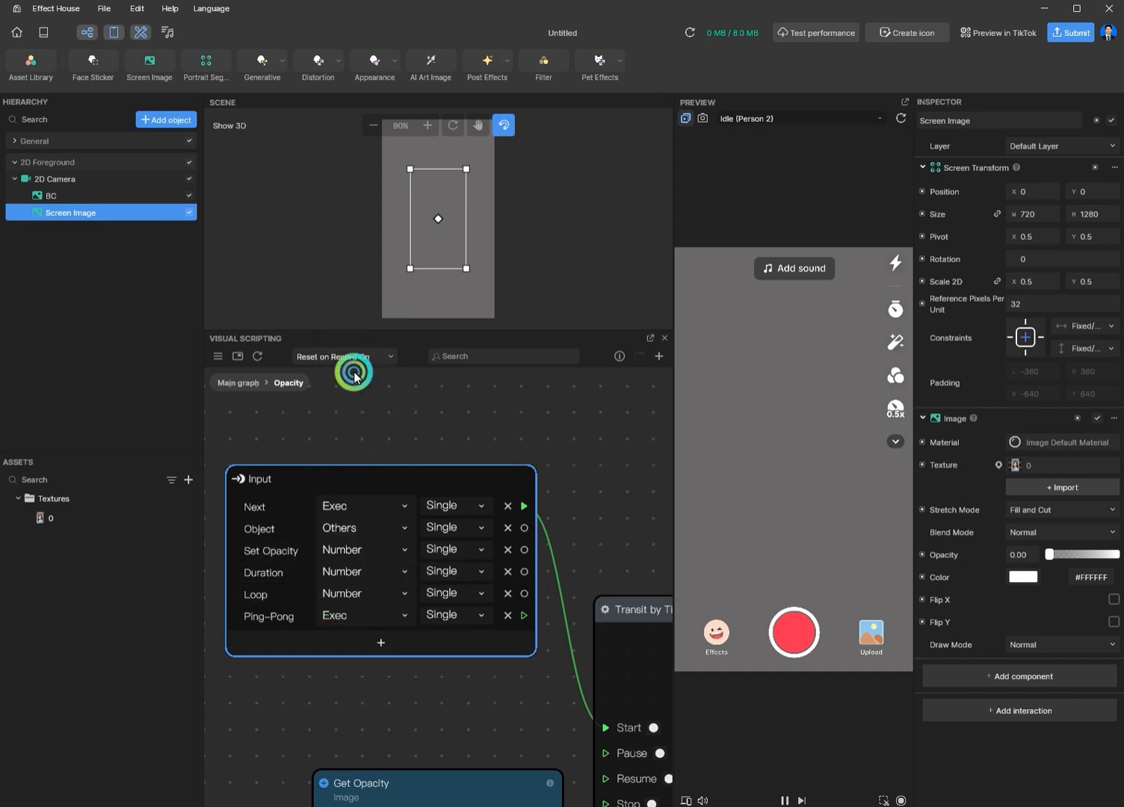
left_click(370, 617)
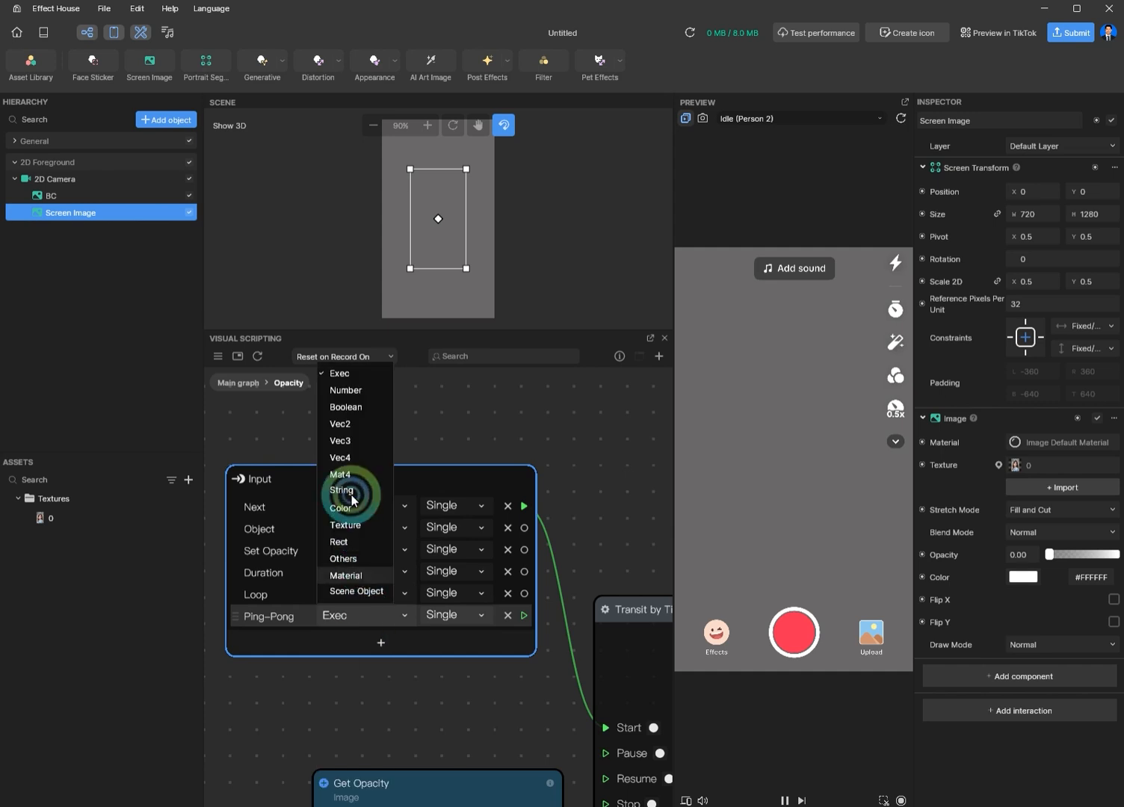
left_click(356, 408)
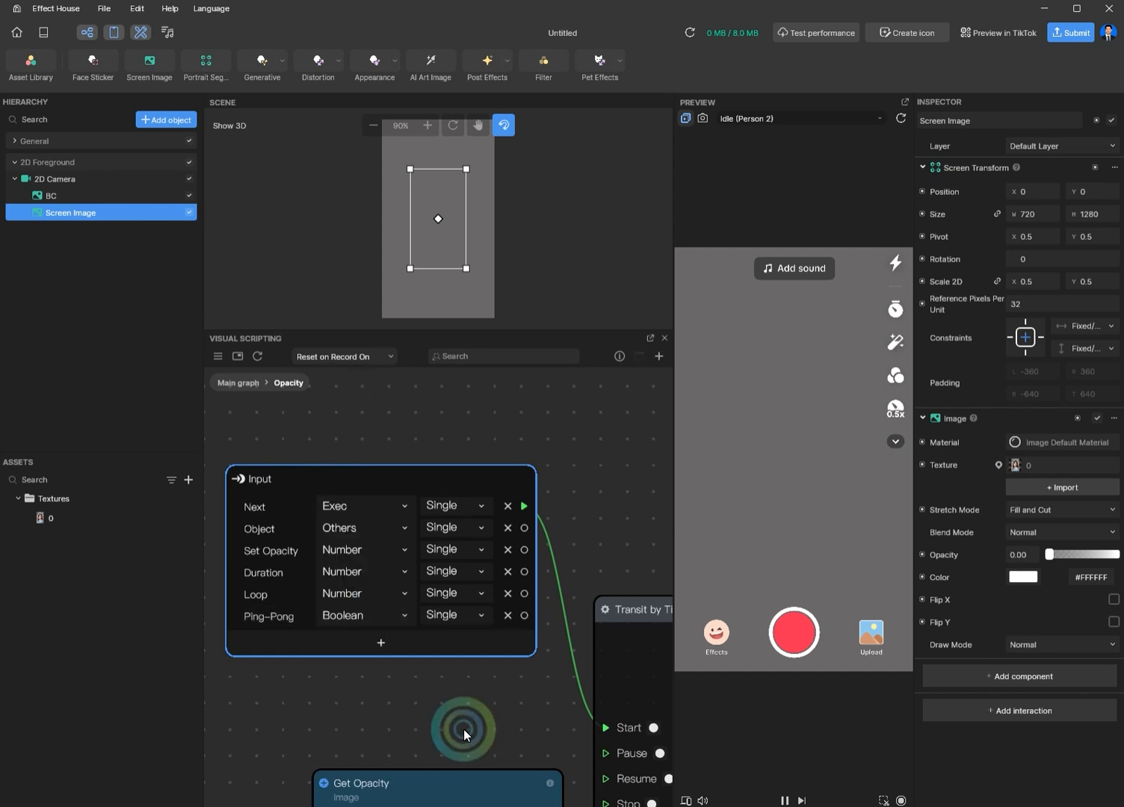
Step: Connect the Object input to the Source of both the Get Opacity and Set Opacity nodes
scroll(464, 731, "down", 4)
middle_click_drag(479, 729, 422, 540)
mouse_move(420, 543)
left_mouse_down()
mouse_move(411, 568)
mouse_move(351, 583)
mouse_move(402, 552)
left_mouse_up()
middle_click_drag(410, 511, 407, 615)
left_click_drag(449, 465, 293, 696)
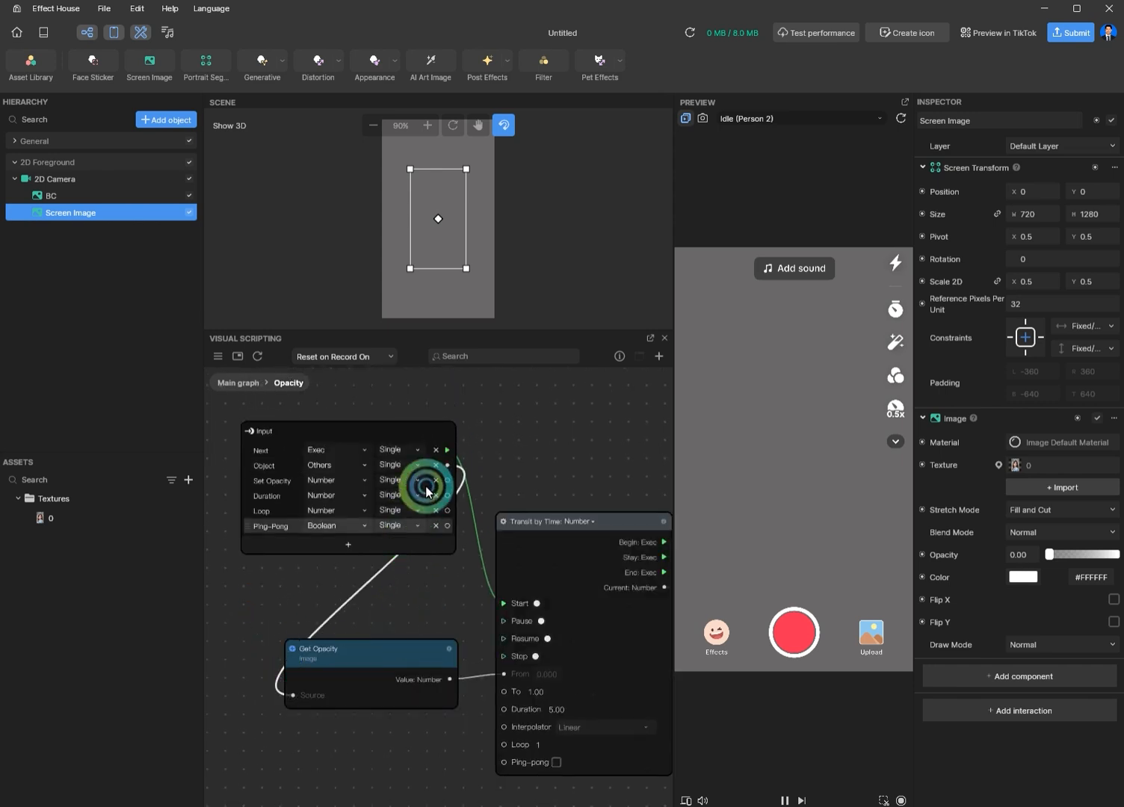
left_click_drag(448, 473, 567, 589)
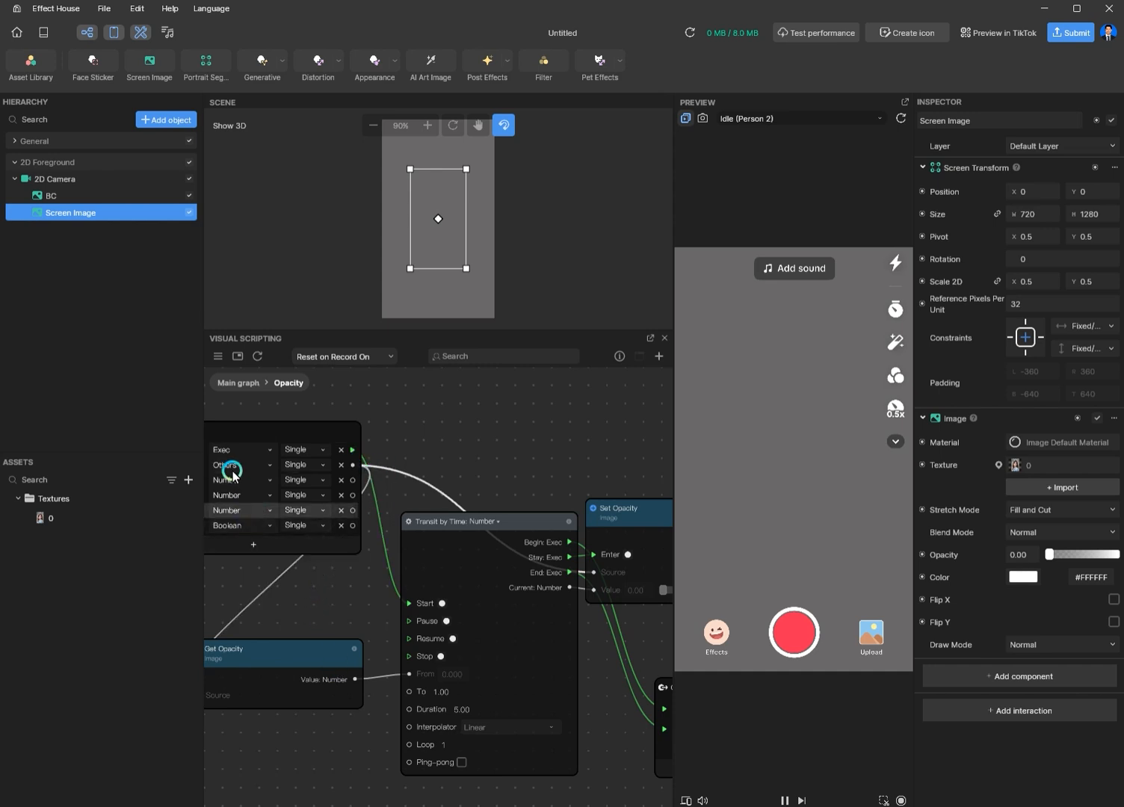
Step: Connect the Set Opacity input to Transit by Time's To value and the Duration input to its Duration
middle_click_drag(426, 436, 484, 442)
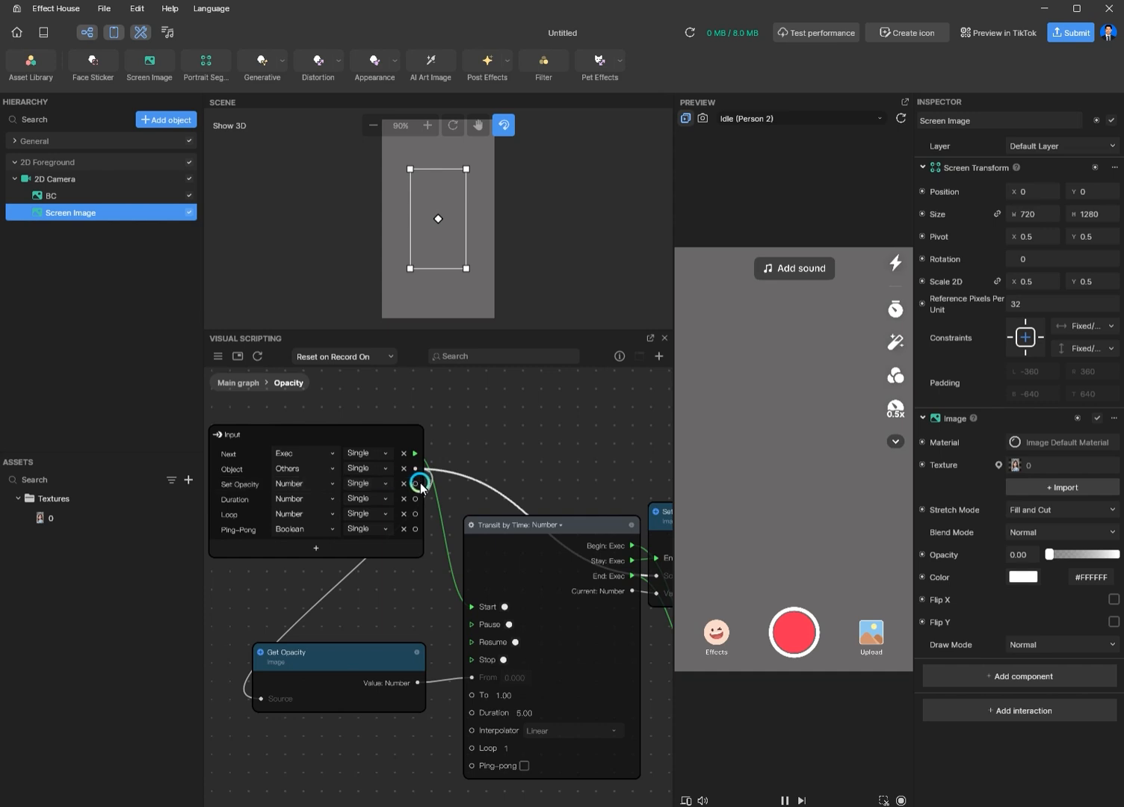
left_click_drag(416, 482, 471, 704)
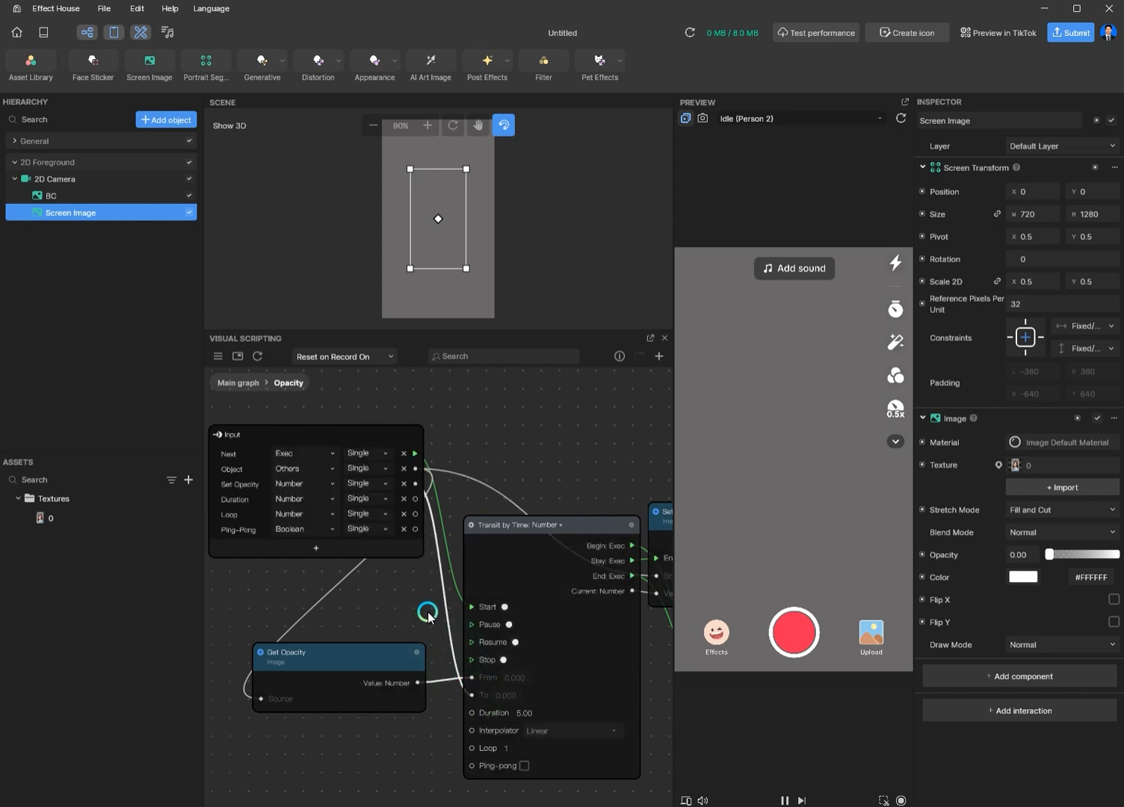
left_click_drag(413, 499, 471, 712)
left_click(410, 585)
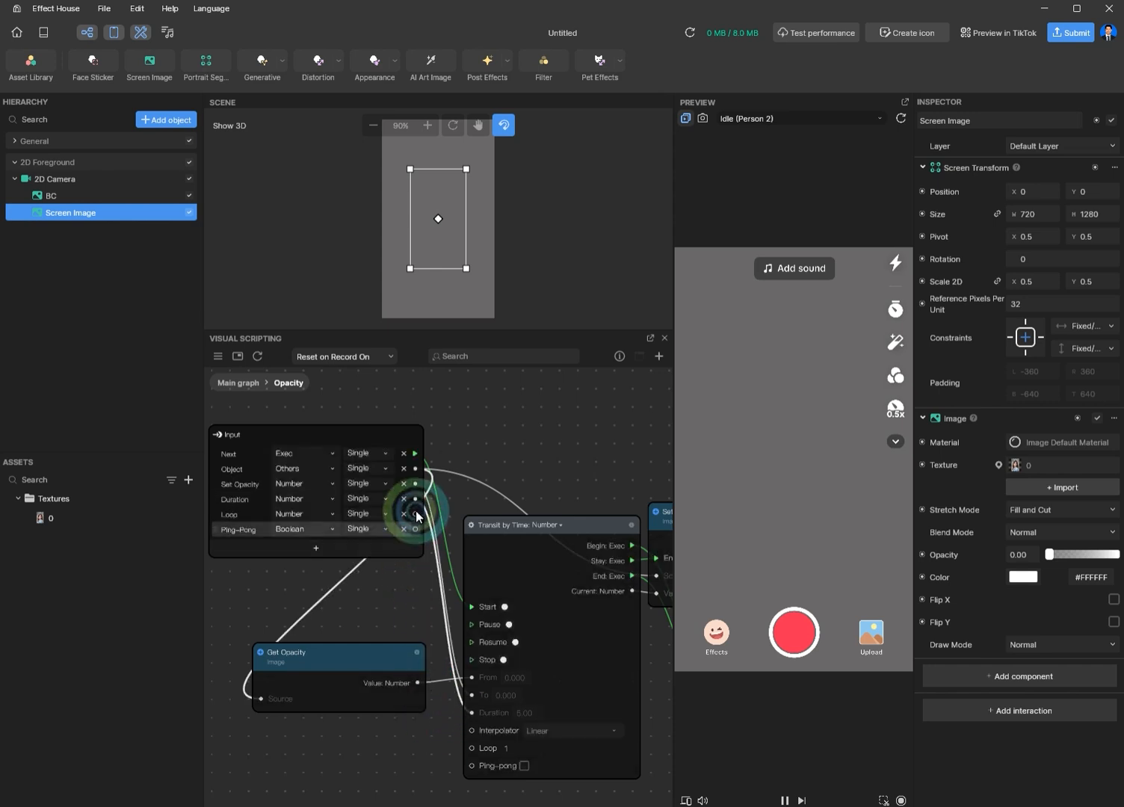
Step: Connect the Loop and Ping-Pong inputs to the matching Loop and Ping-pong ports of Transit by Time
left_click_drag(416, 514, 469, 749)
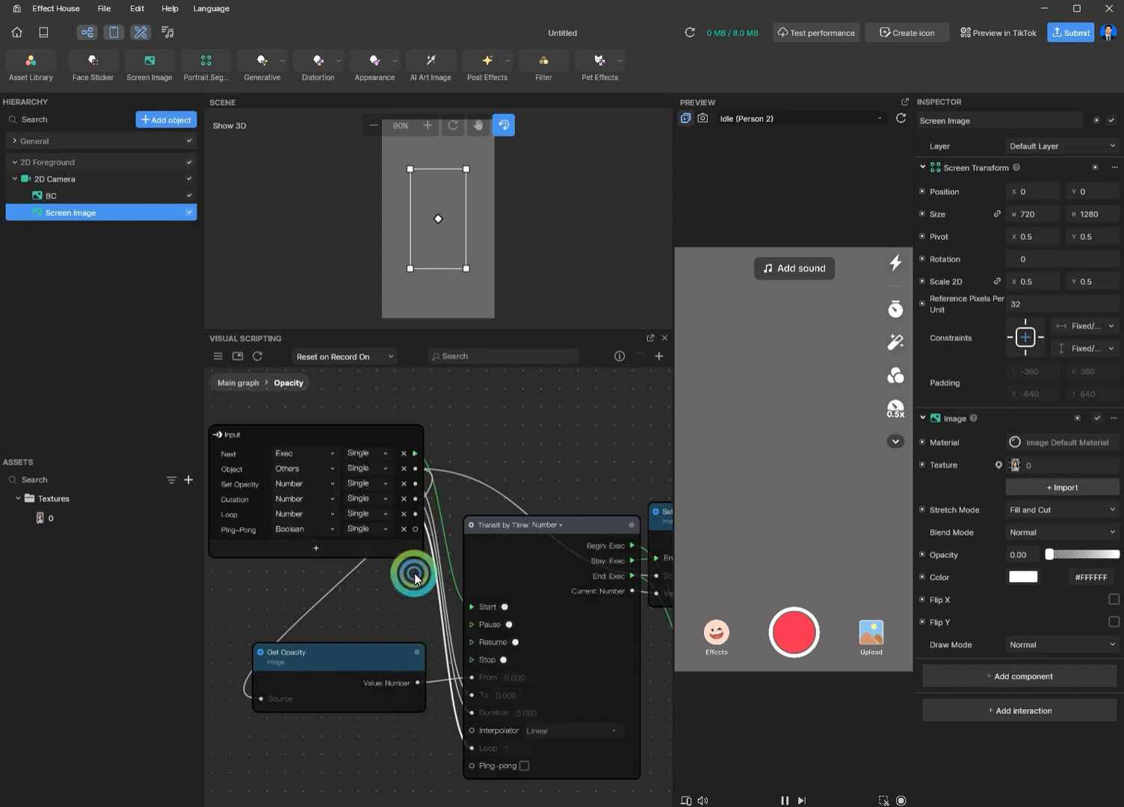
left_click(416, 529)
left_click_drag(417, 531, 471, 766)
left_click(368, 800)
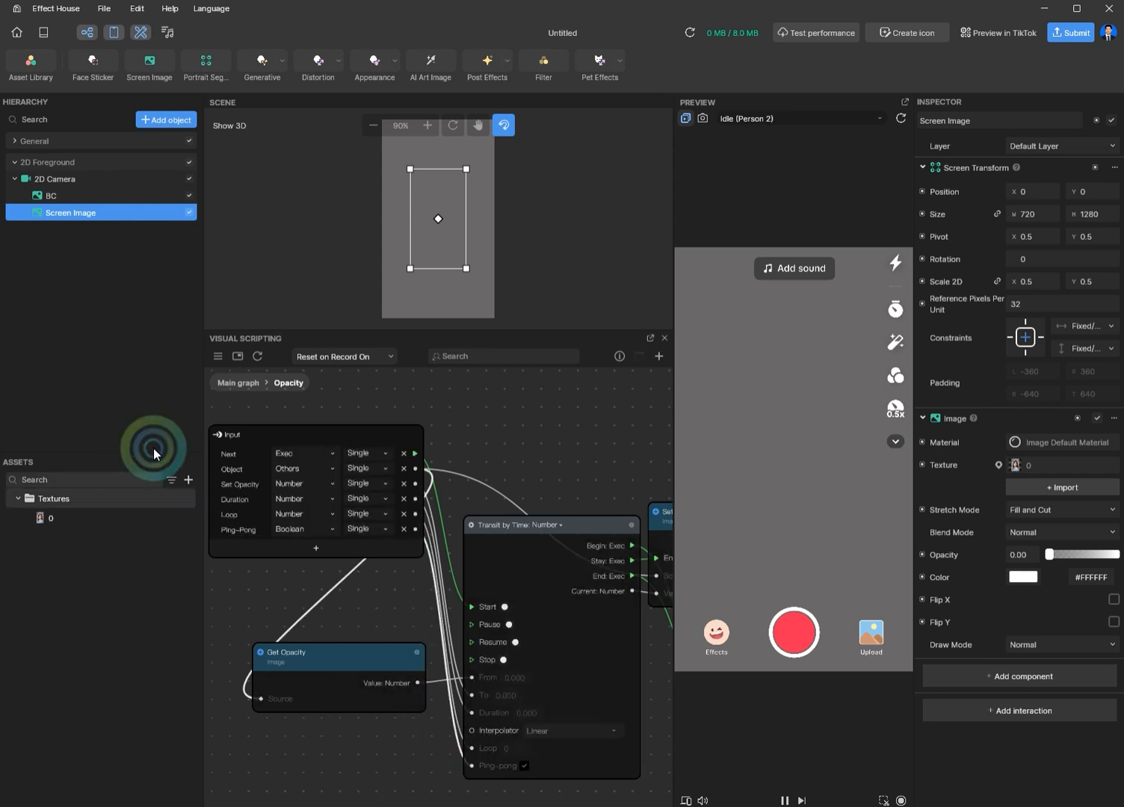
Step: Leave the Opacity subgraph and return to the main graph with its Opacity node in view
left_click(241, 390)
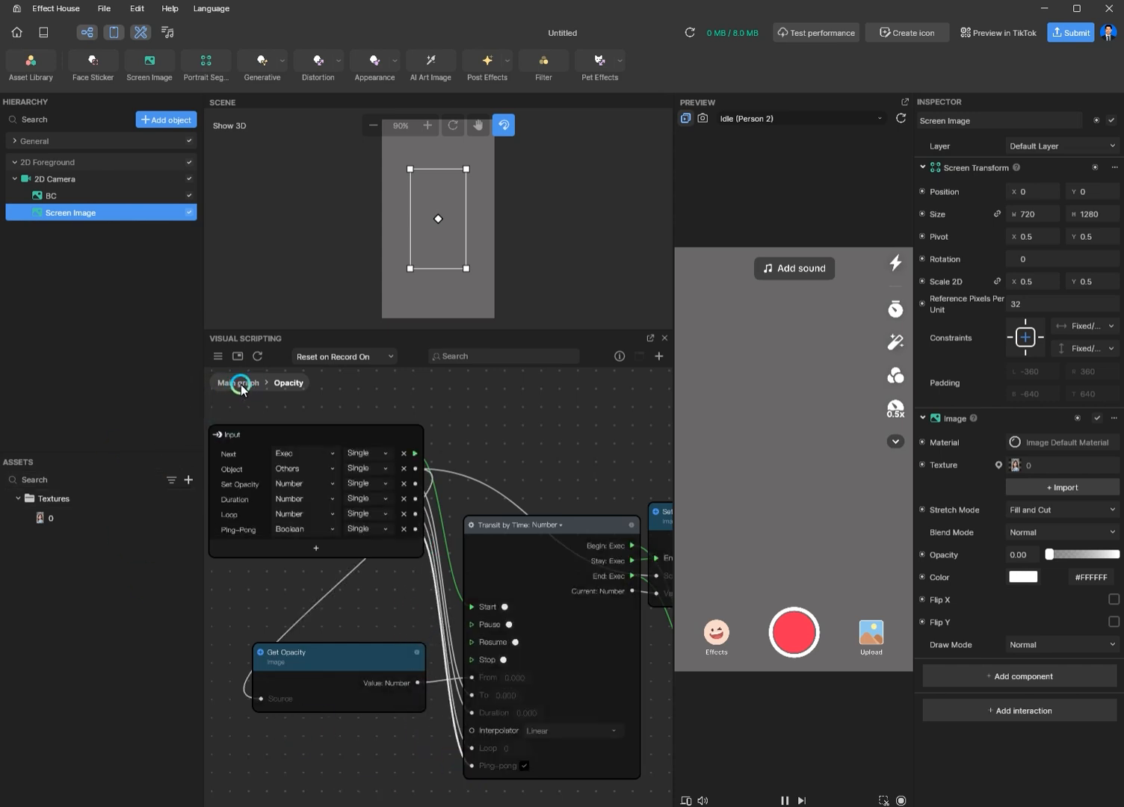
left_click(272, 539)
scroll(427, 712, "up", 2)
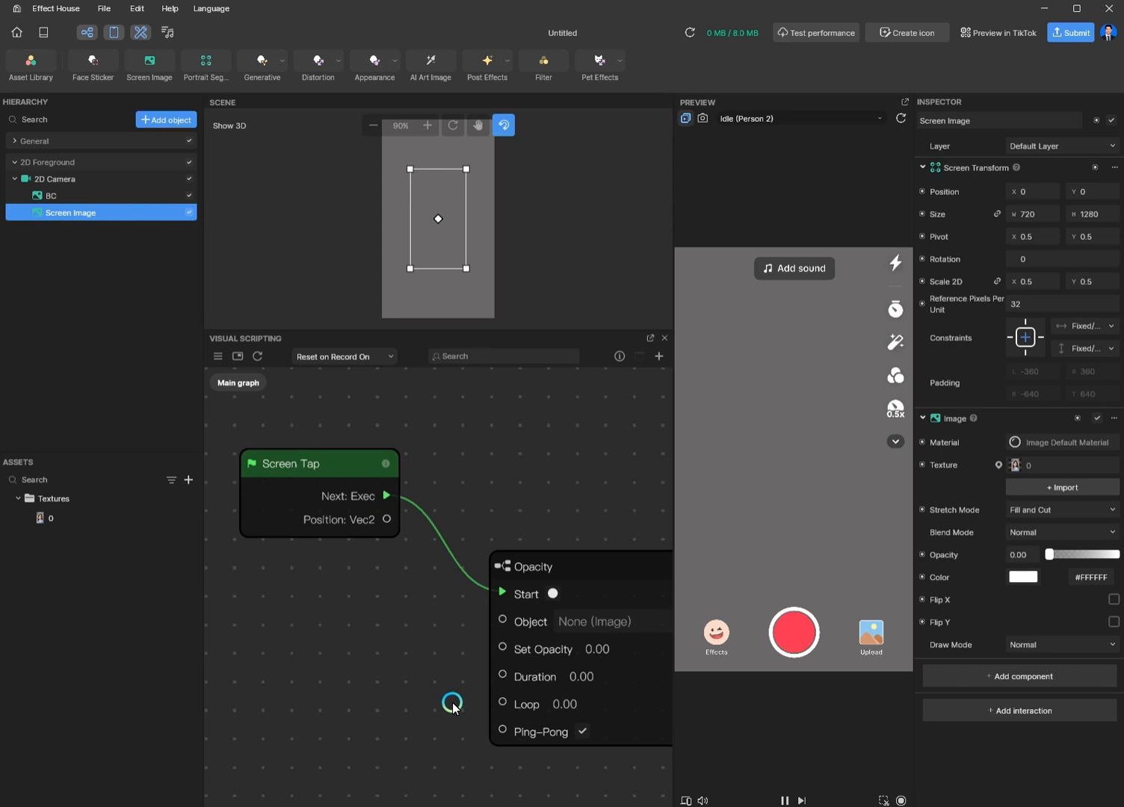
scroll(452, 706, "down", 5)
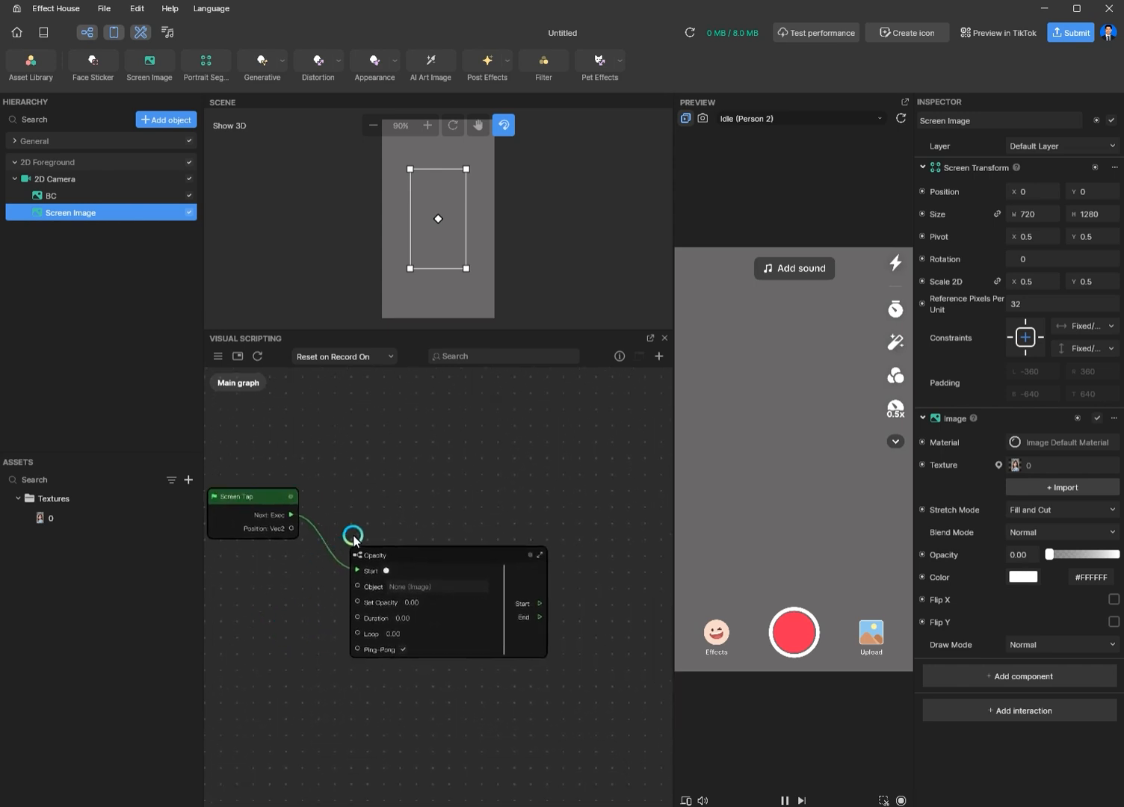
Step: Export the Opacity subgraph as Opacity.ssubgraph into the temp folder
left_click(394, 555)
left_click(220, 359)
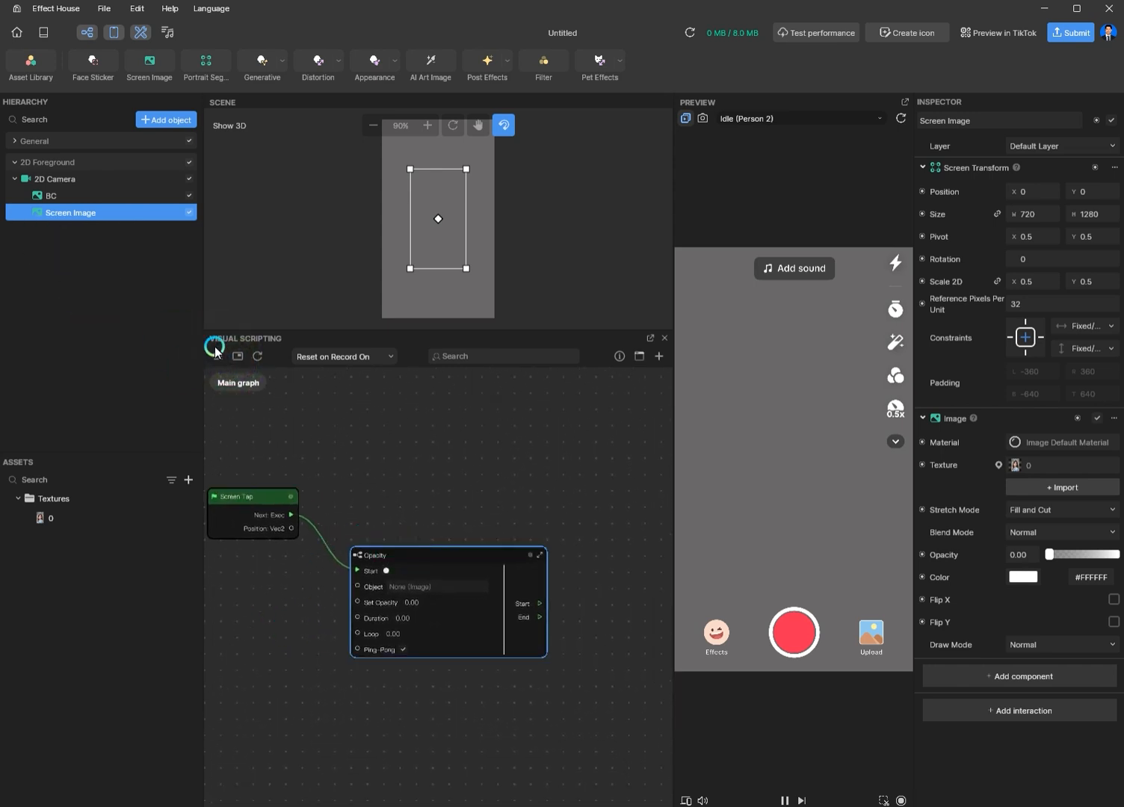
left_click(218, 356)
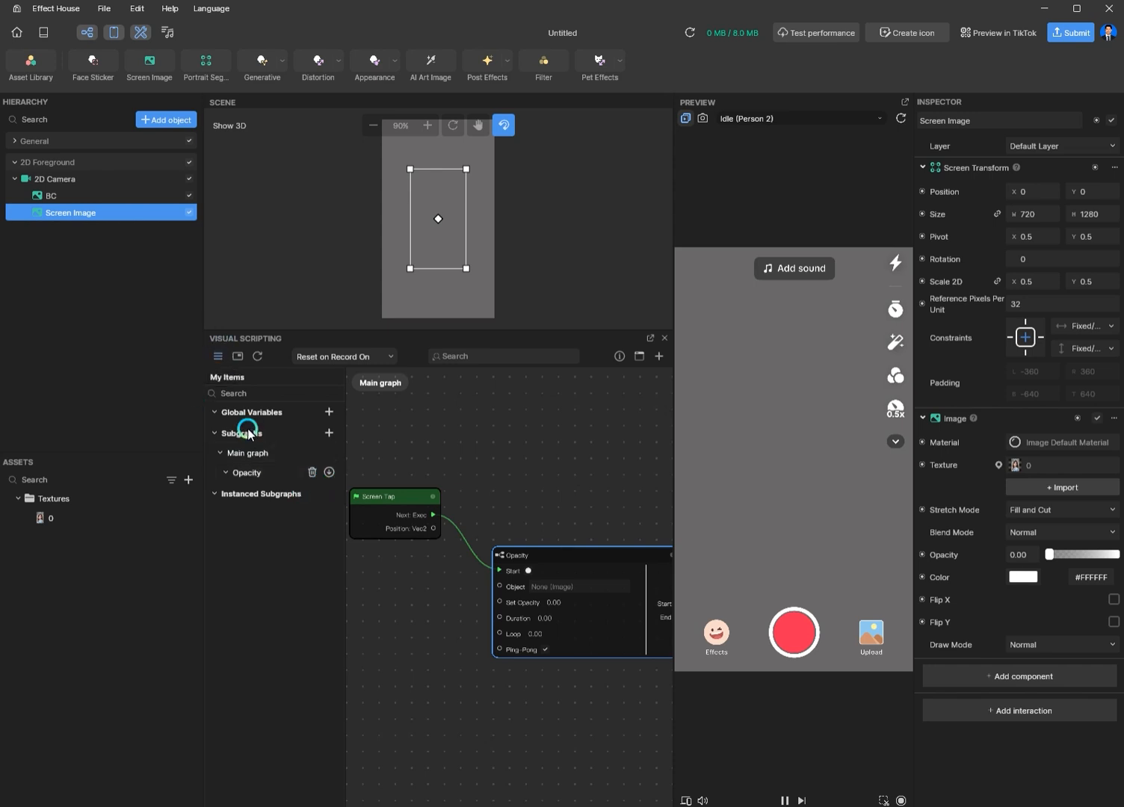
left_click(328, 476)
left_click(231, 472)
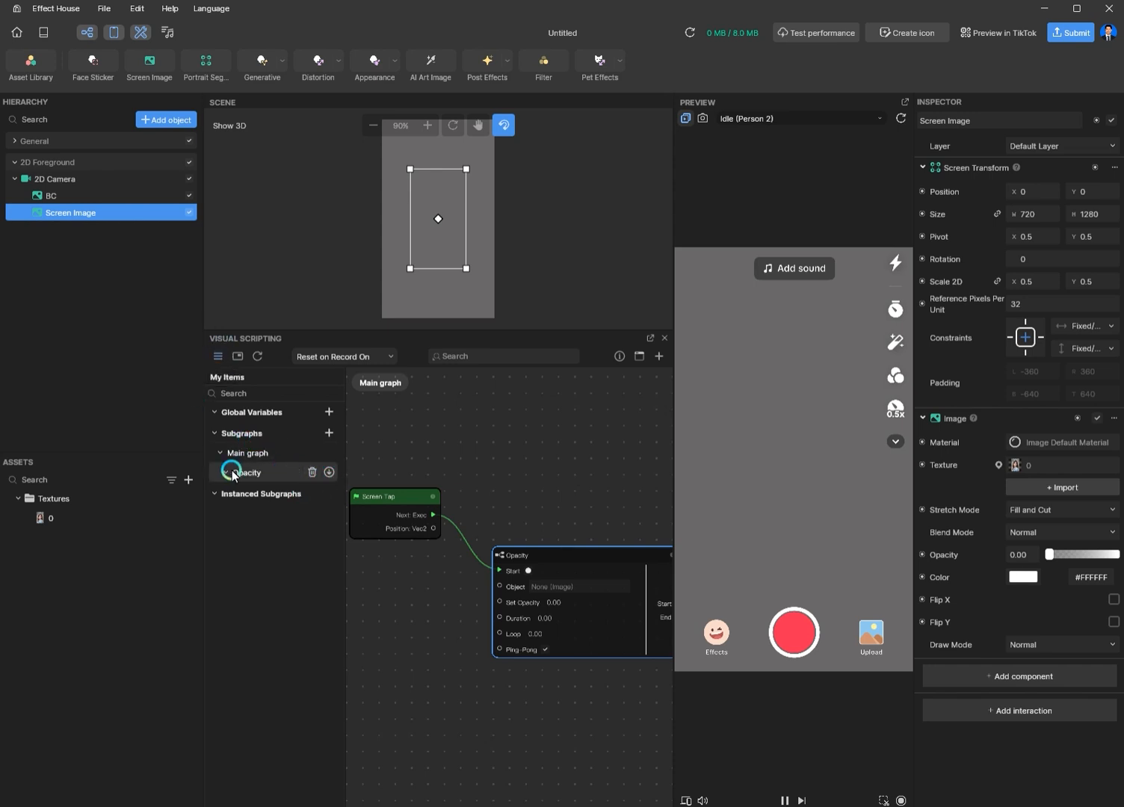
left_click(515, 571)
left_click(245, 472)
left_click(329, 471)
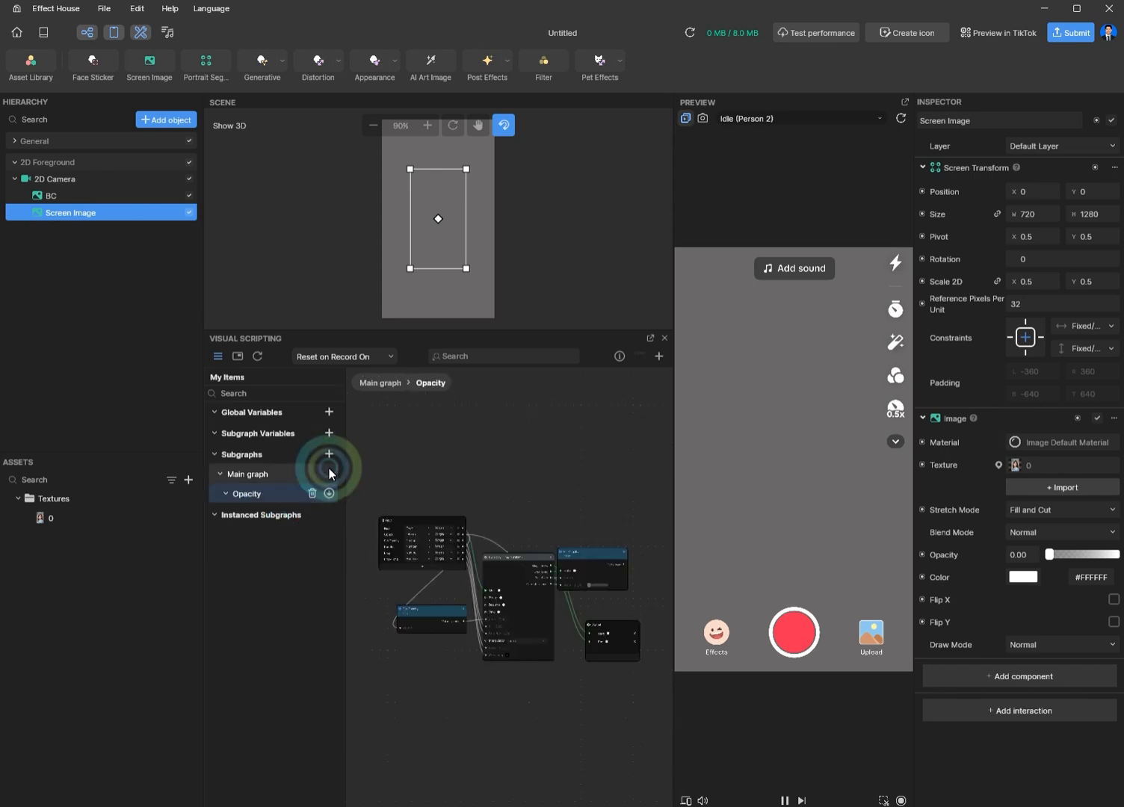
left_click(328, 493)
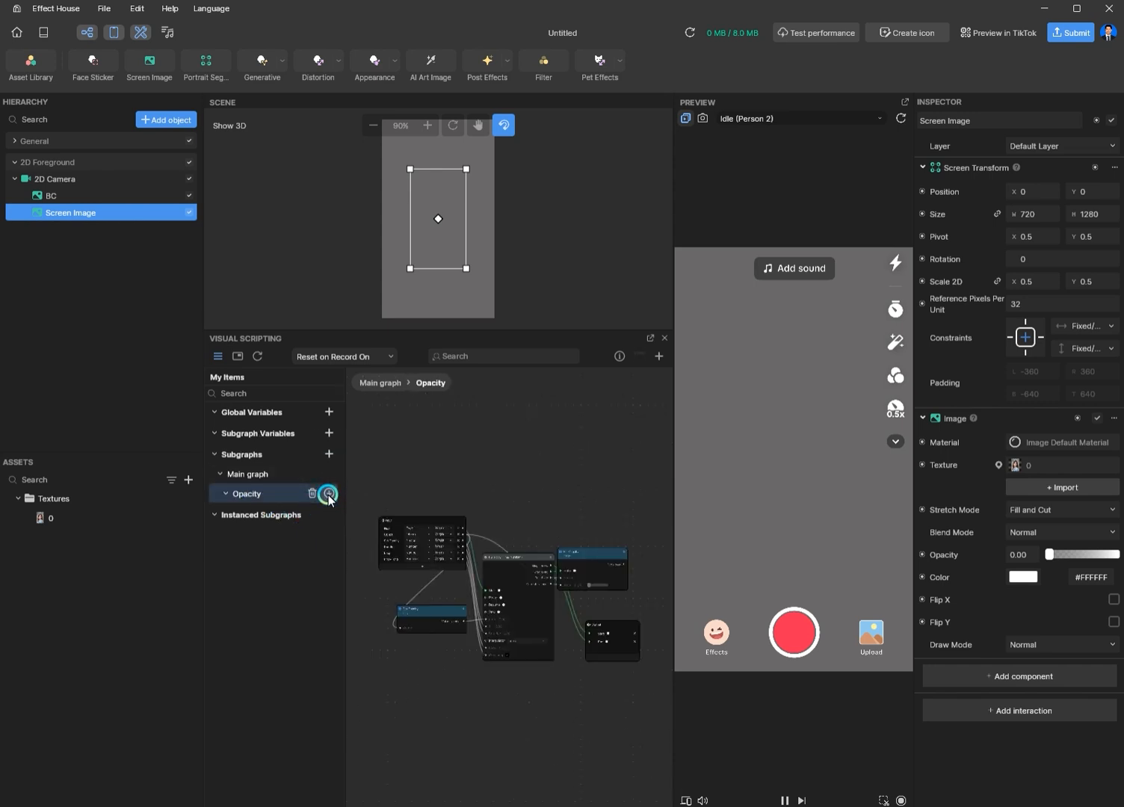
left_click(327, 492)
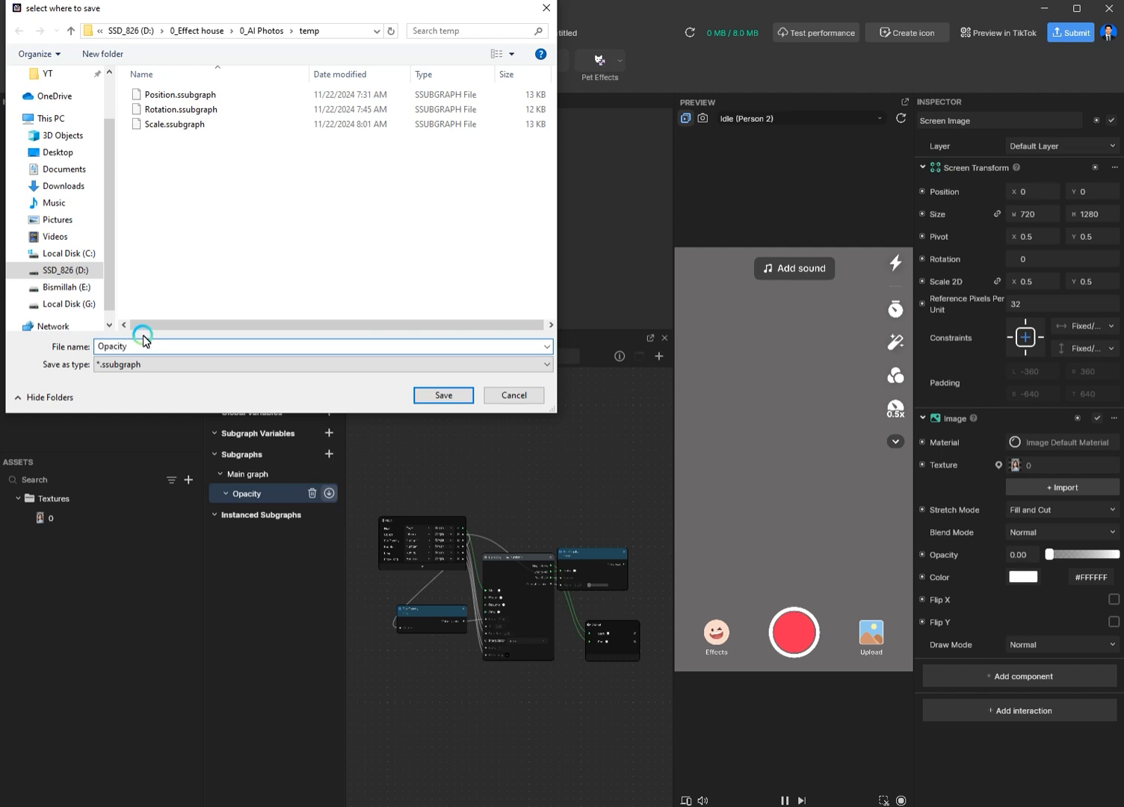
key("Return")
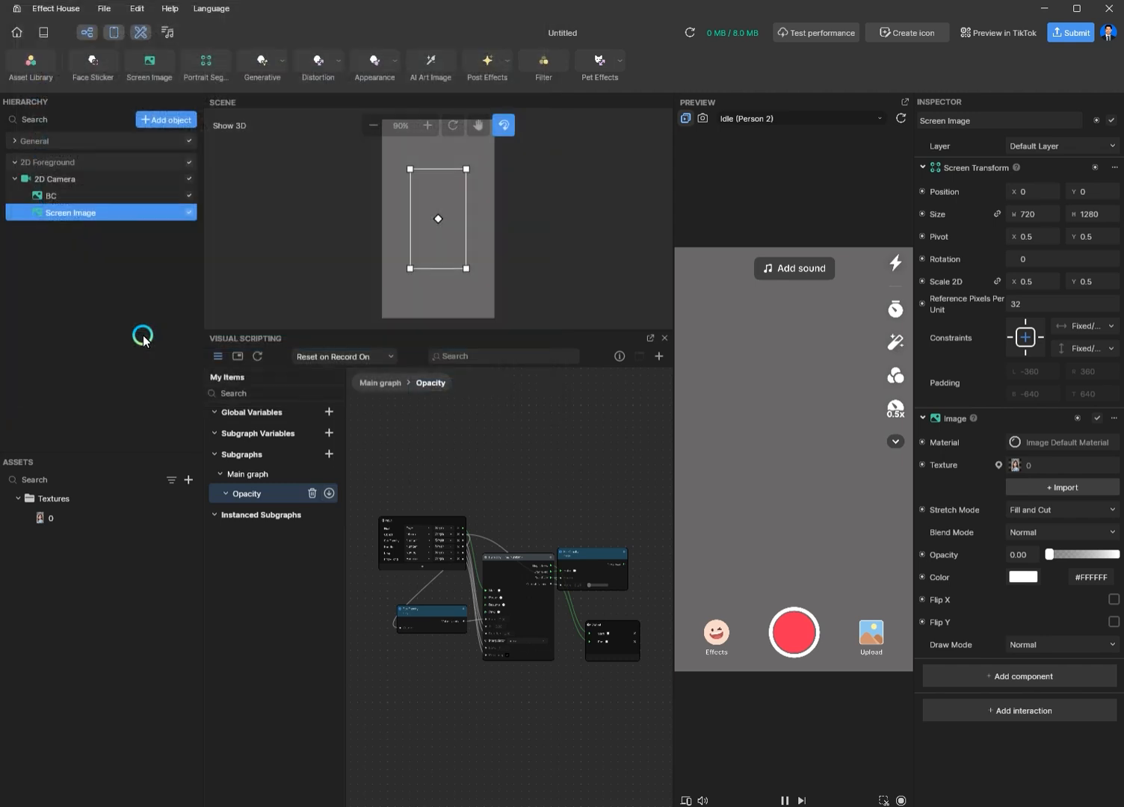
Step: Replace the main graph's Opacity node with one imported from the saved Opacity.ssubgraph file, placed beside Screen Tap
left_click(213, 356)
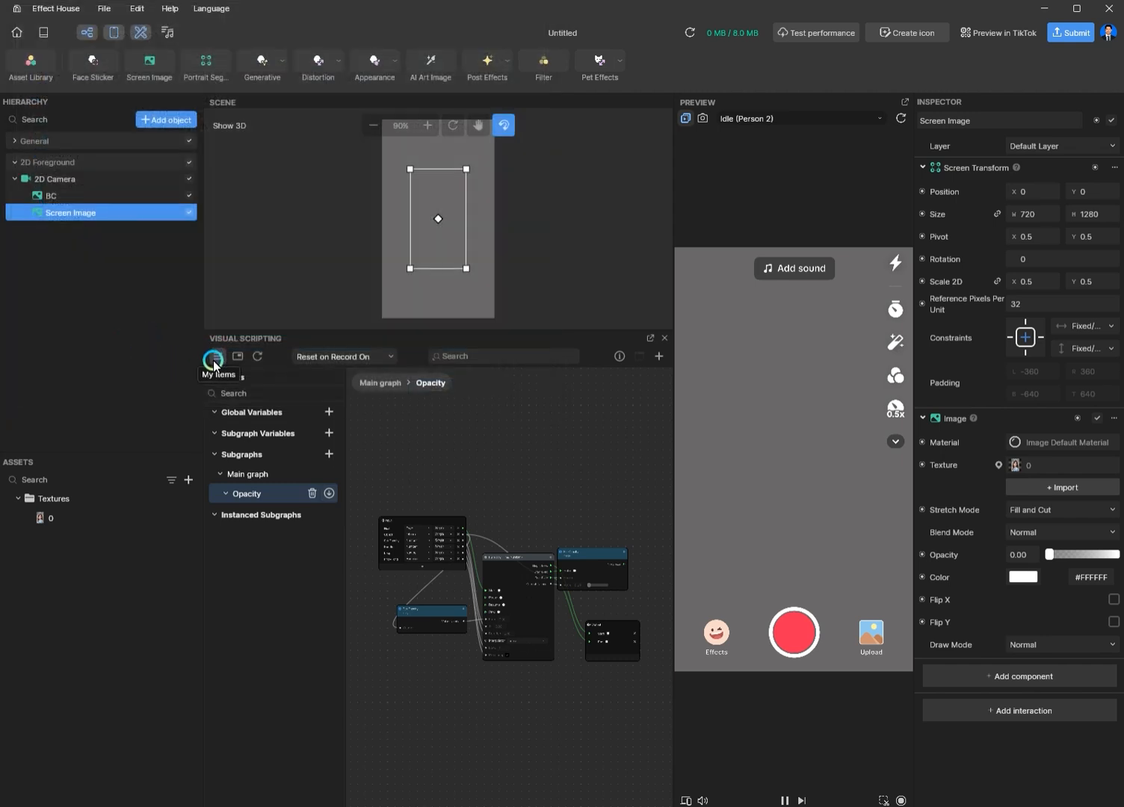
left_click(254, 387)
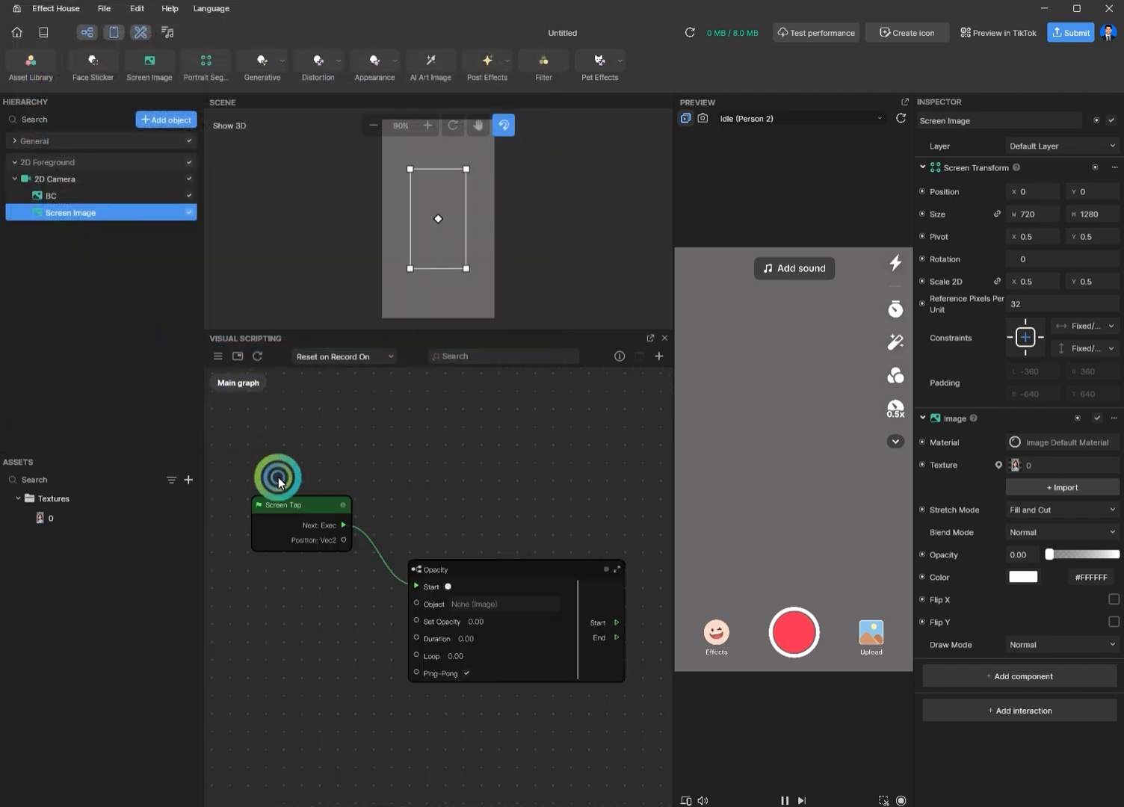
left_click(483, 569)
key("Delete")
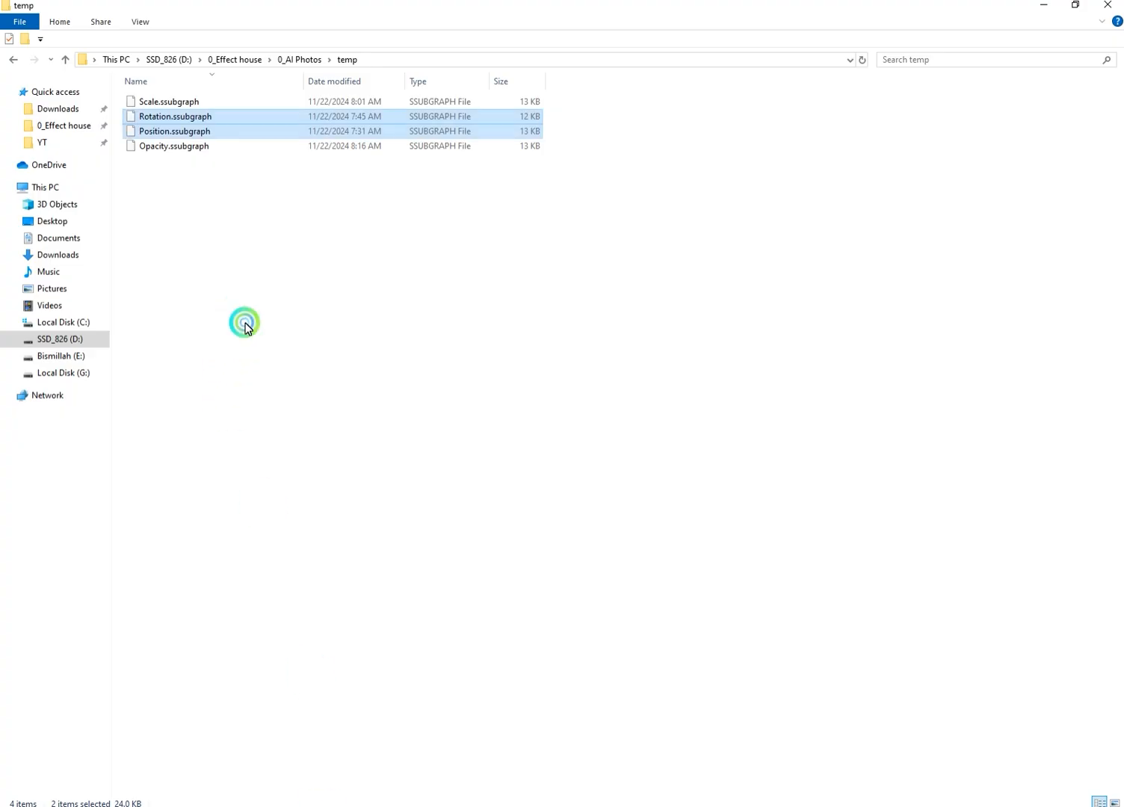
left_click_drag(158, 147, 416, 704)
left_click_drag(522, 667, 470, 511)
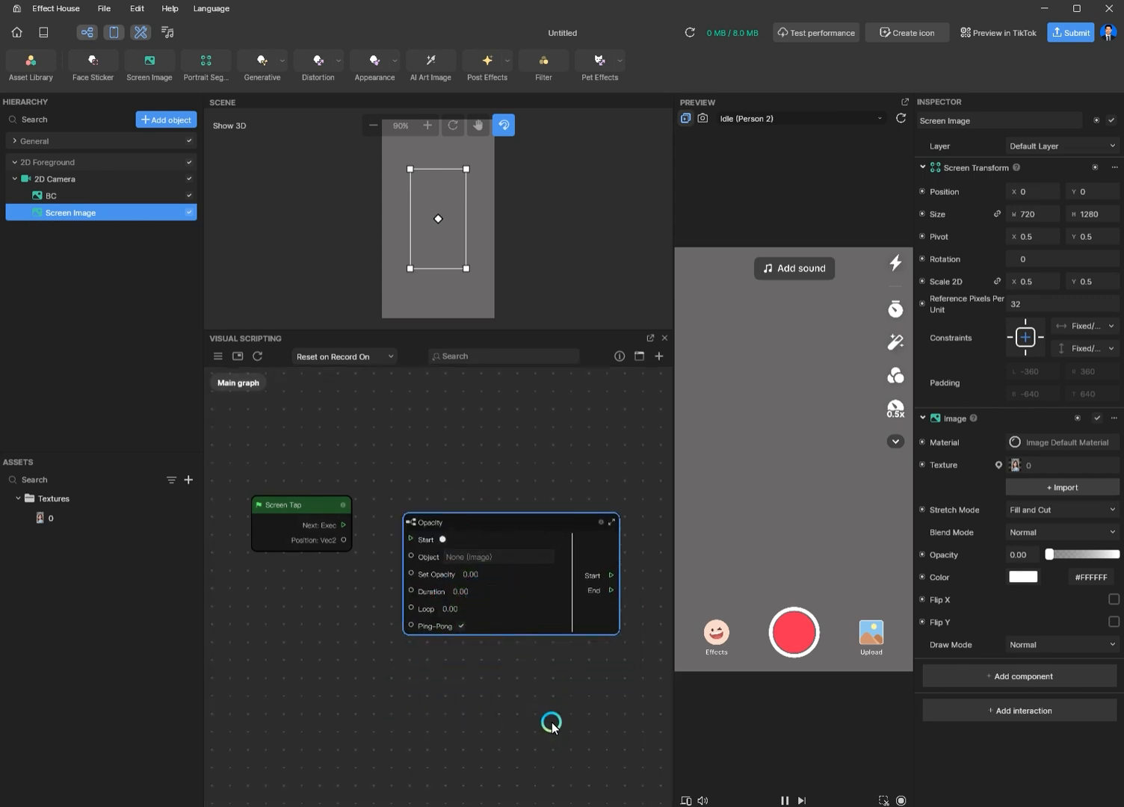
Step: Connect Screen Tap's Next output to the Start input of the imported Opacity node
middle_click_drag(547, 727, 506, 752)
scroll(506, 751, "up", 1)
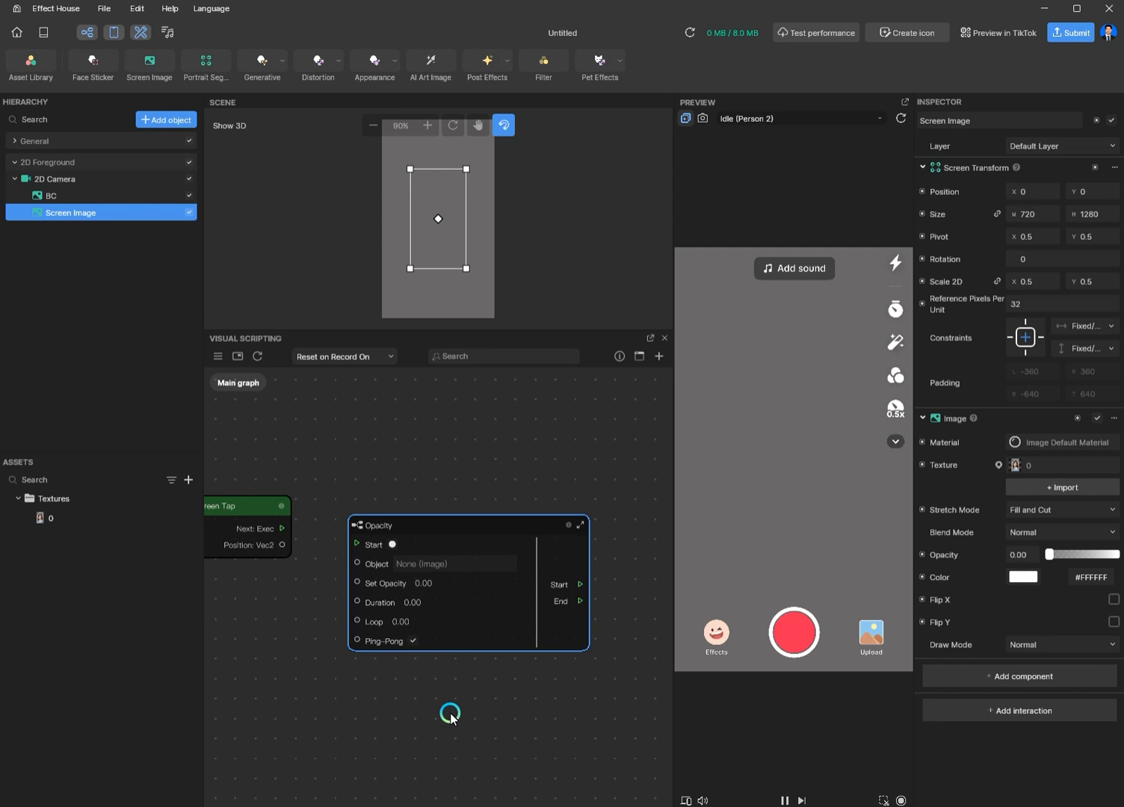
middle_click_drag(450, 713, 449, 759)
scroll(449, 759, "up", 1)
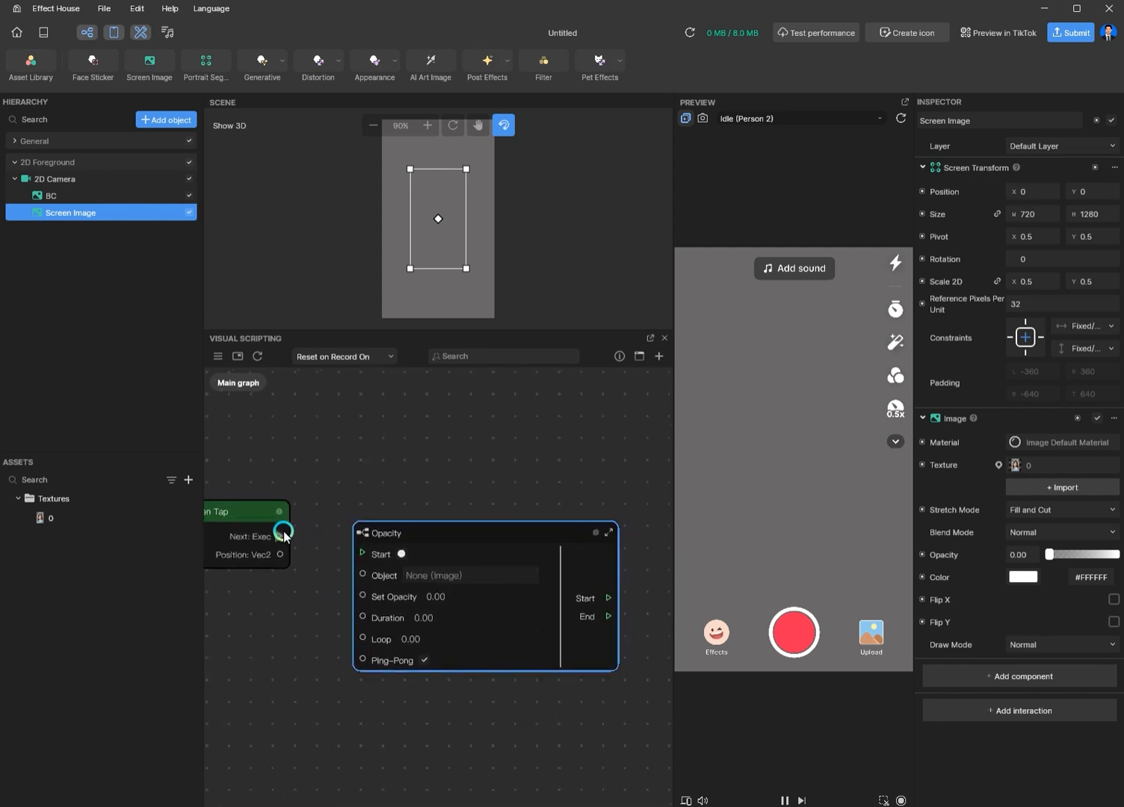
left_click_drag(284, 534, 361, 553)
Step: Assign Screen Image as the Object of the Opacity node
left_click(424, 578)
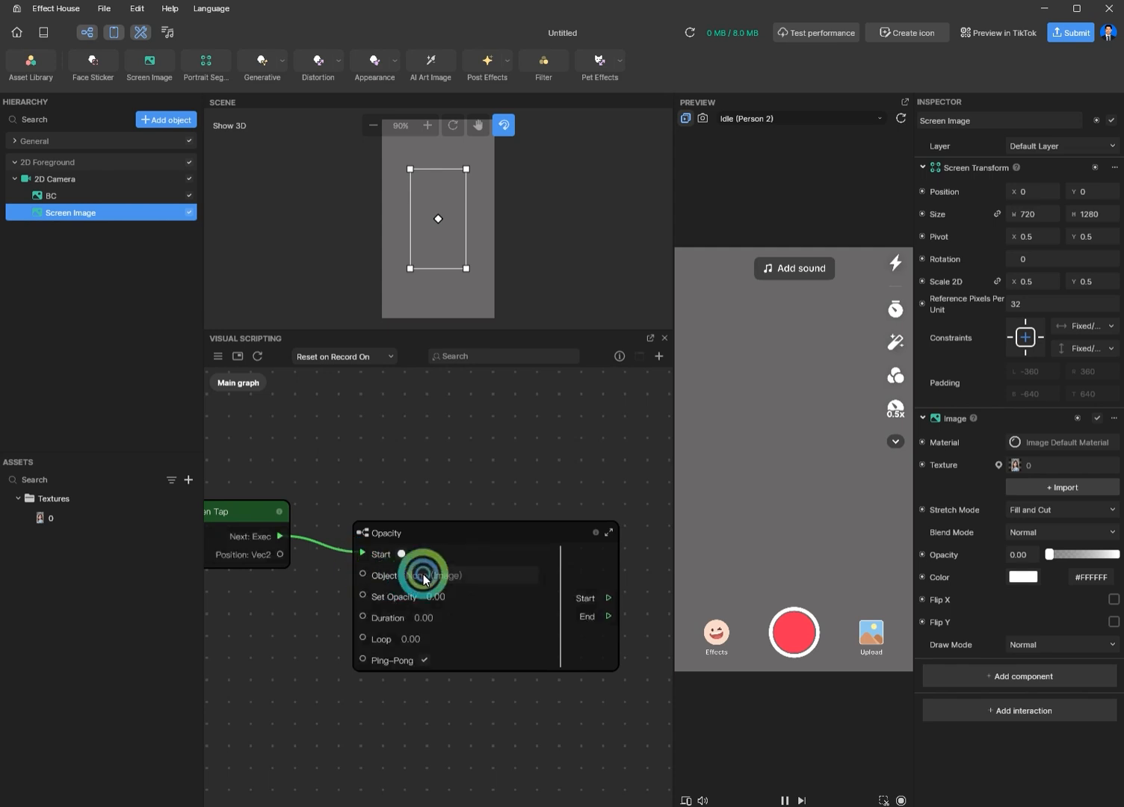
left_click(480, 577)
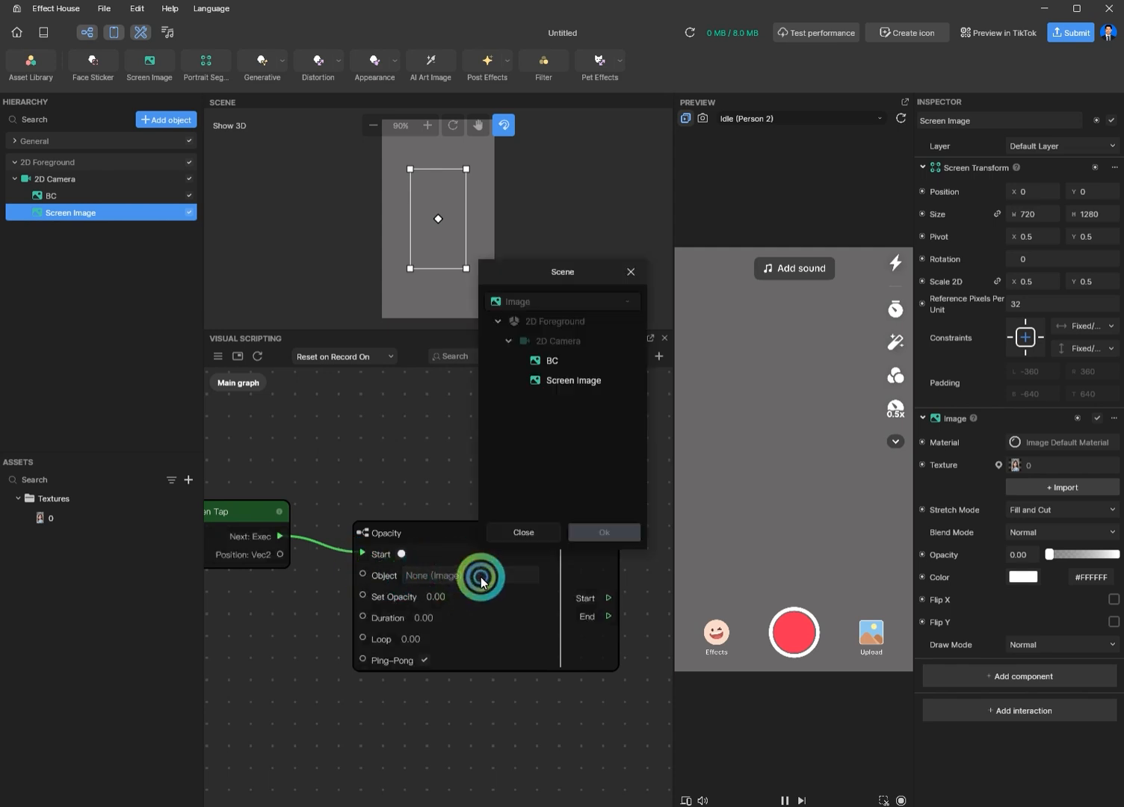
left_click(579, 380)
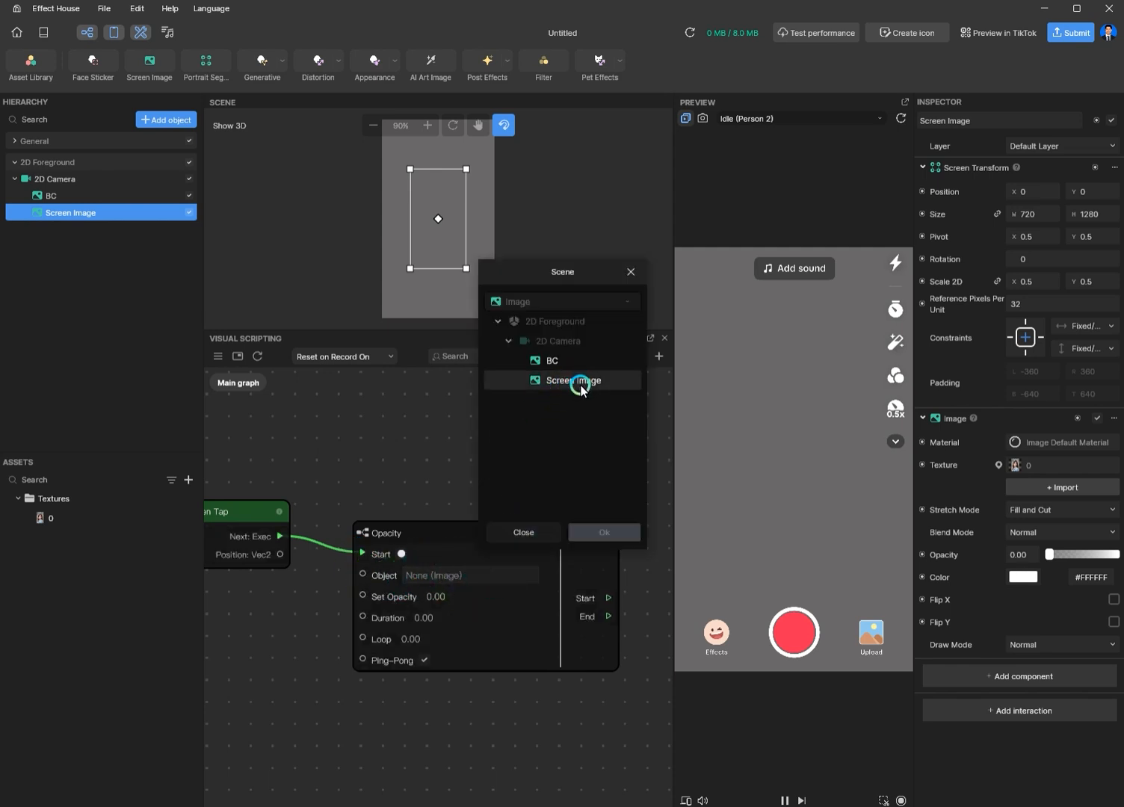
double_click(581, 386)
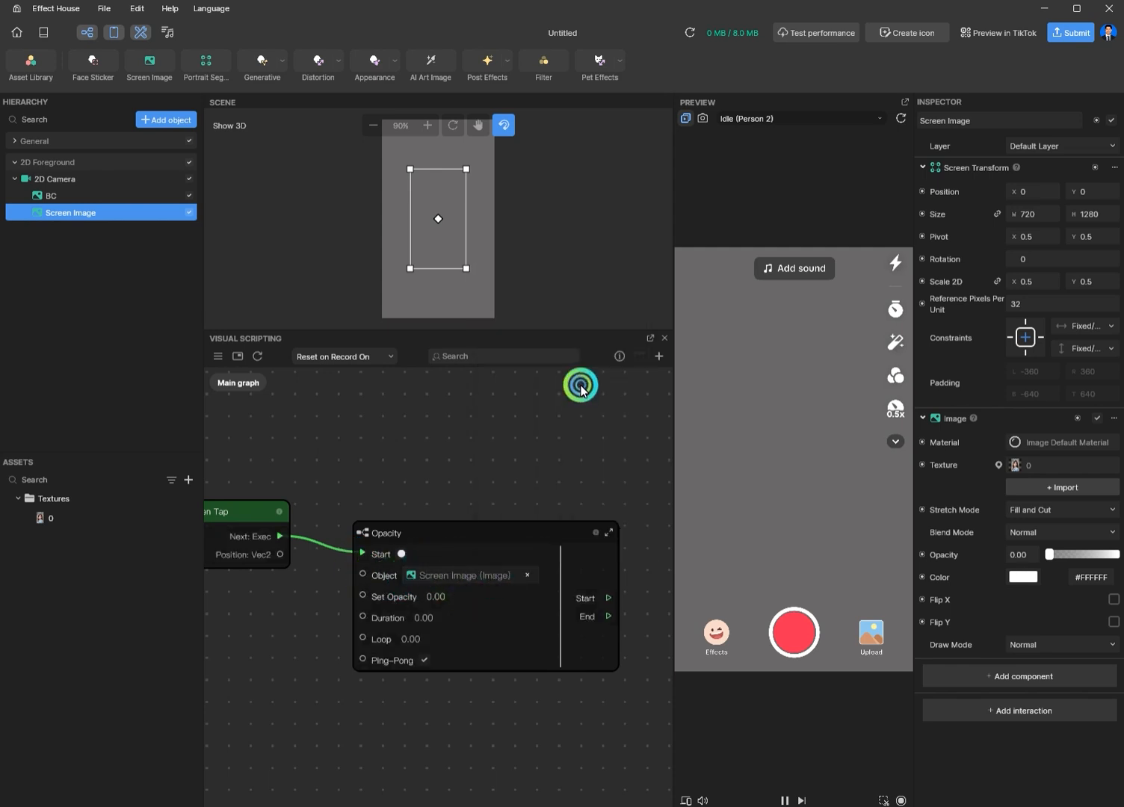
Step: Set the Opacity node's Set Opacity value to 0.75 and its Duration to 2
left_click(440, 595)
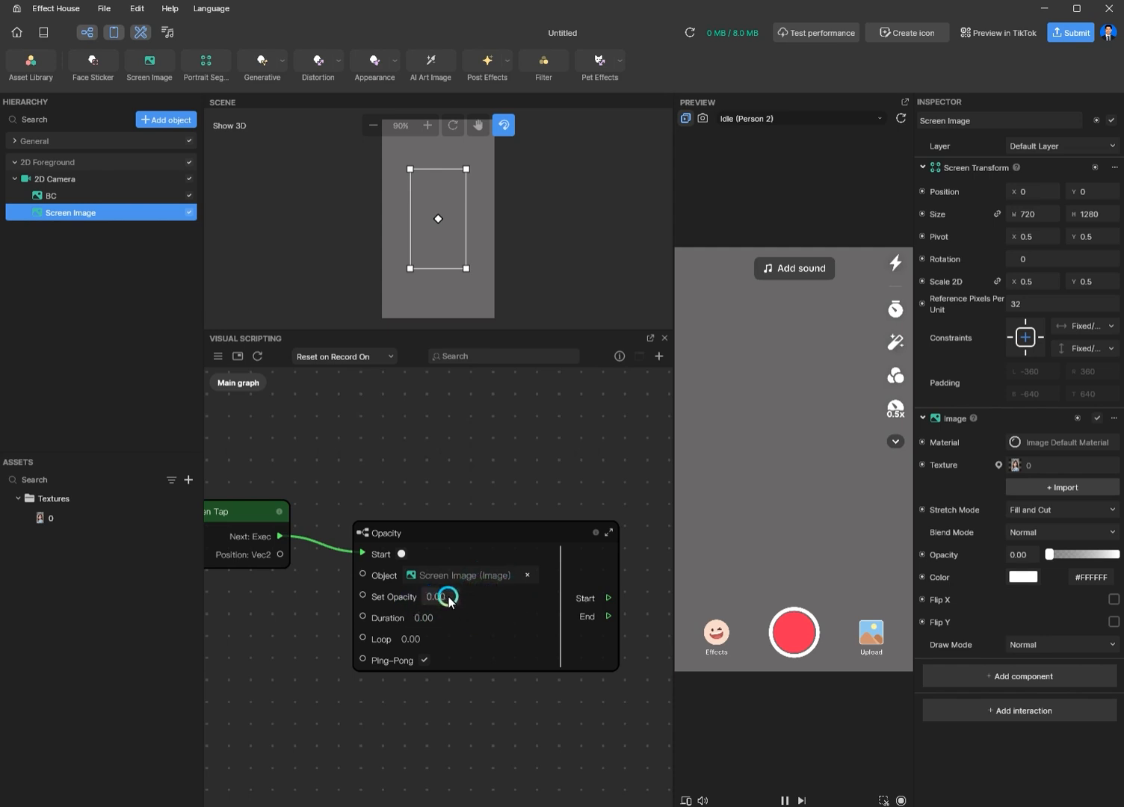
left_click(1051, 554)
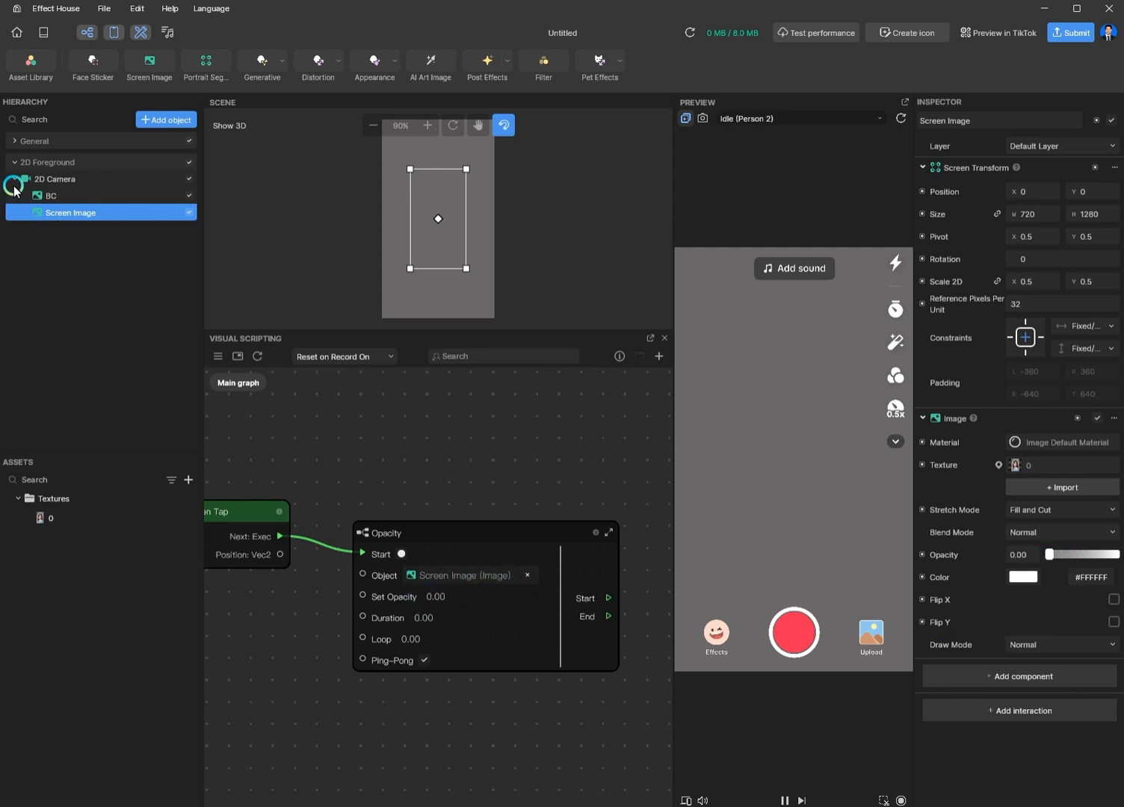
left_click(55, 214)
left_click(1059, 567)
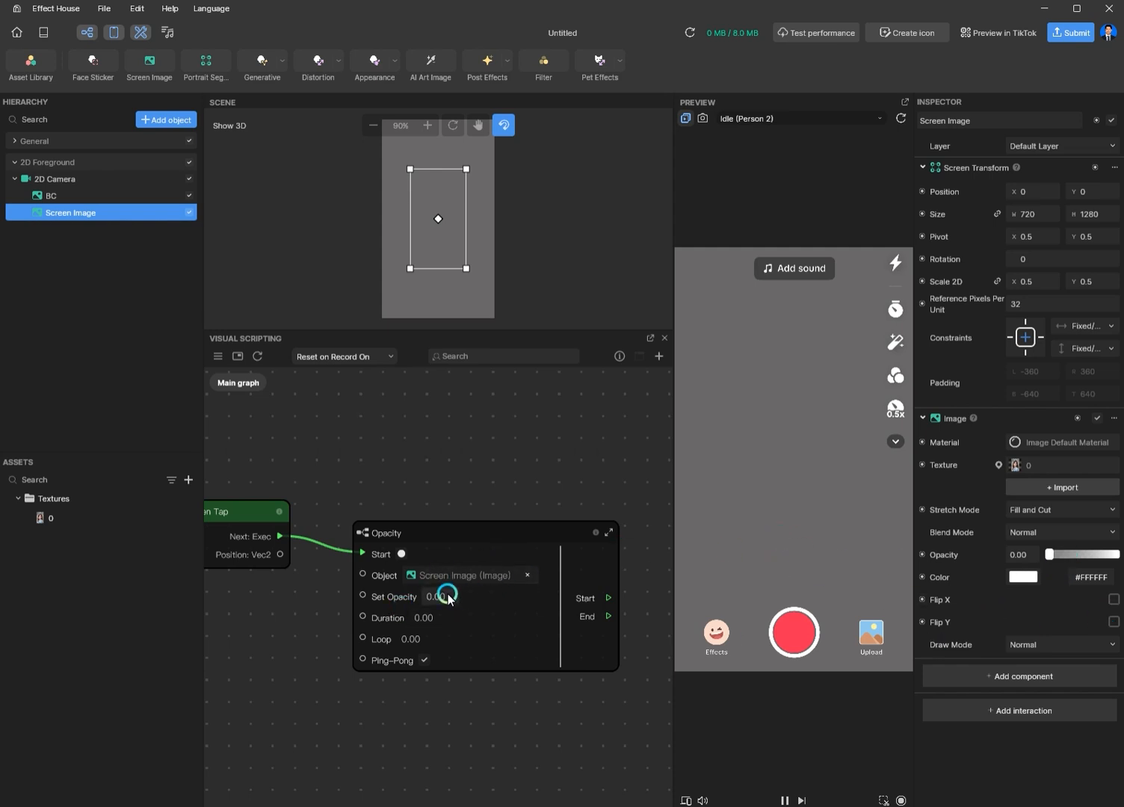
left_click(422, 595)
left_click(442, 624)
type("2")
left_click(447, 640)
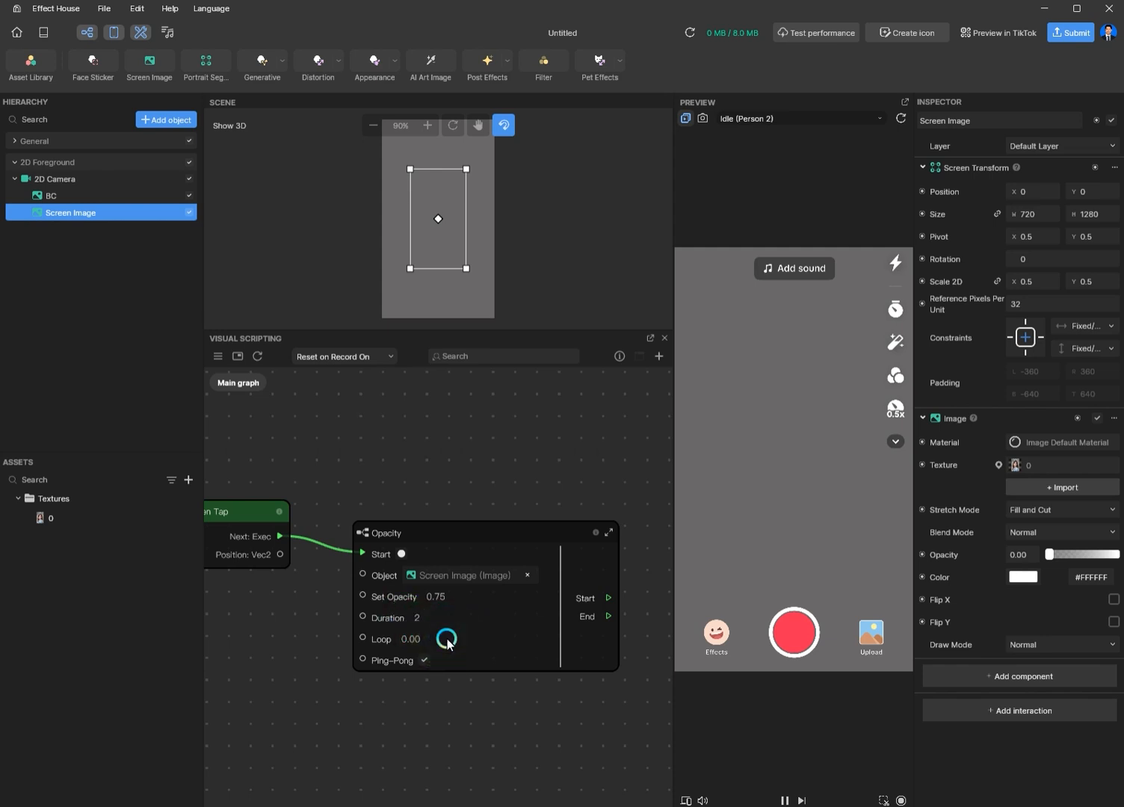
Step: Turn off Ping-Pong and set Loop to 1 on the Opacity node, testing the fade with a tap in the preview
left_click(424, 661)
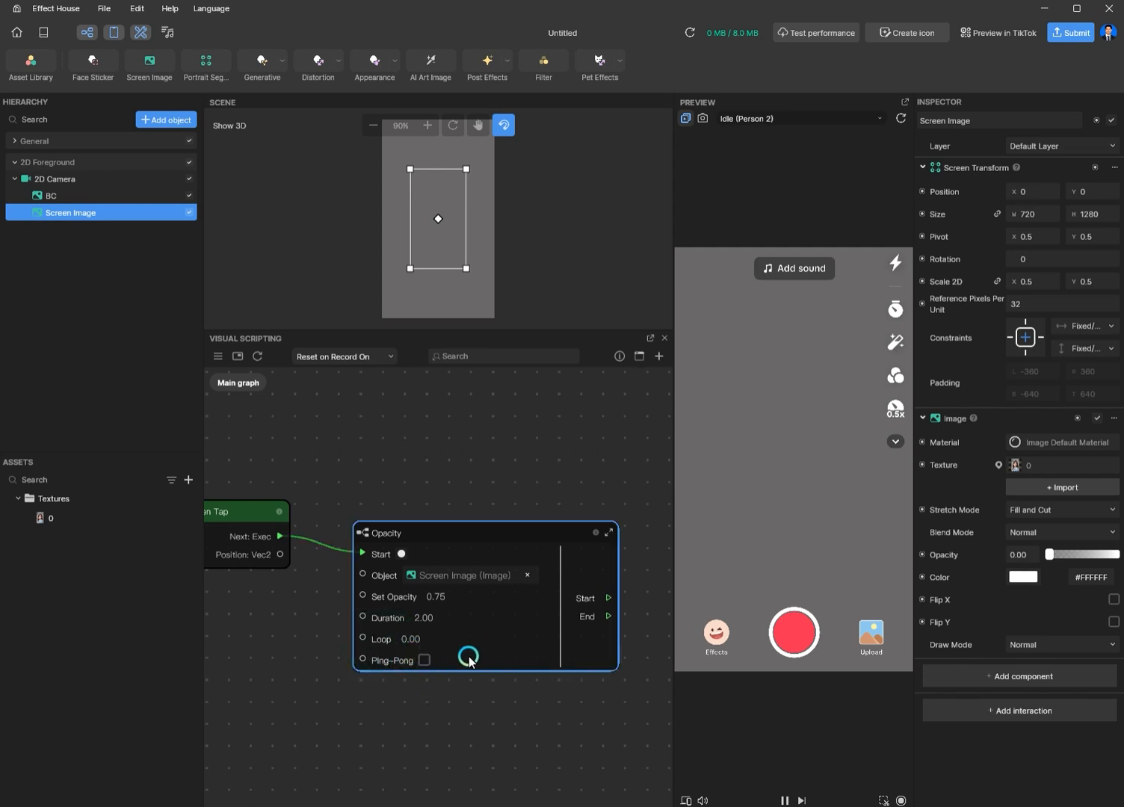
left_click(419, 639)
left_click(404, 637)
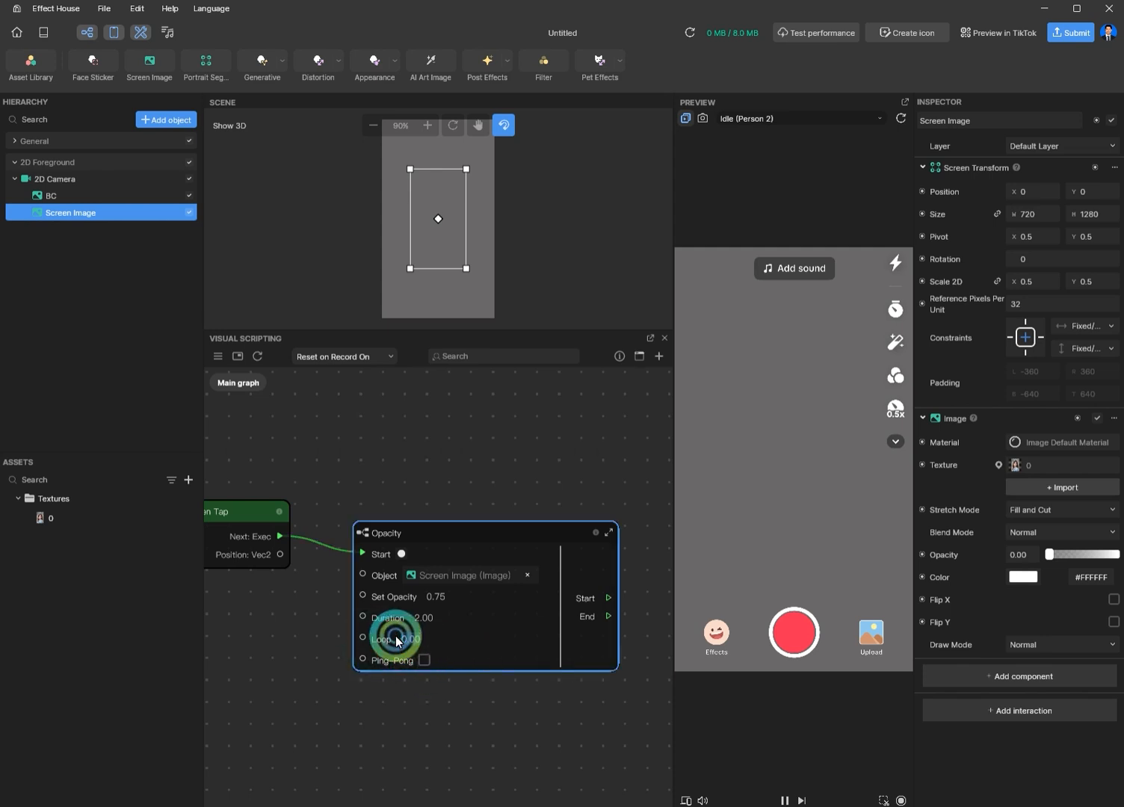
left_click(476, 742)
left_click(769, 557)
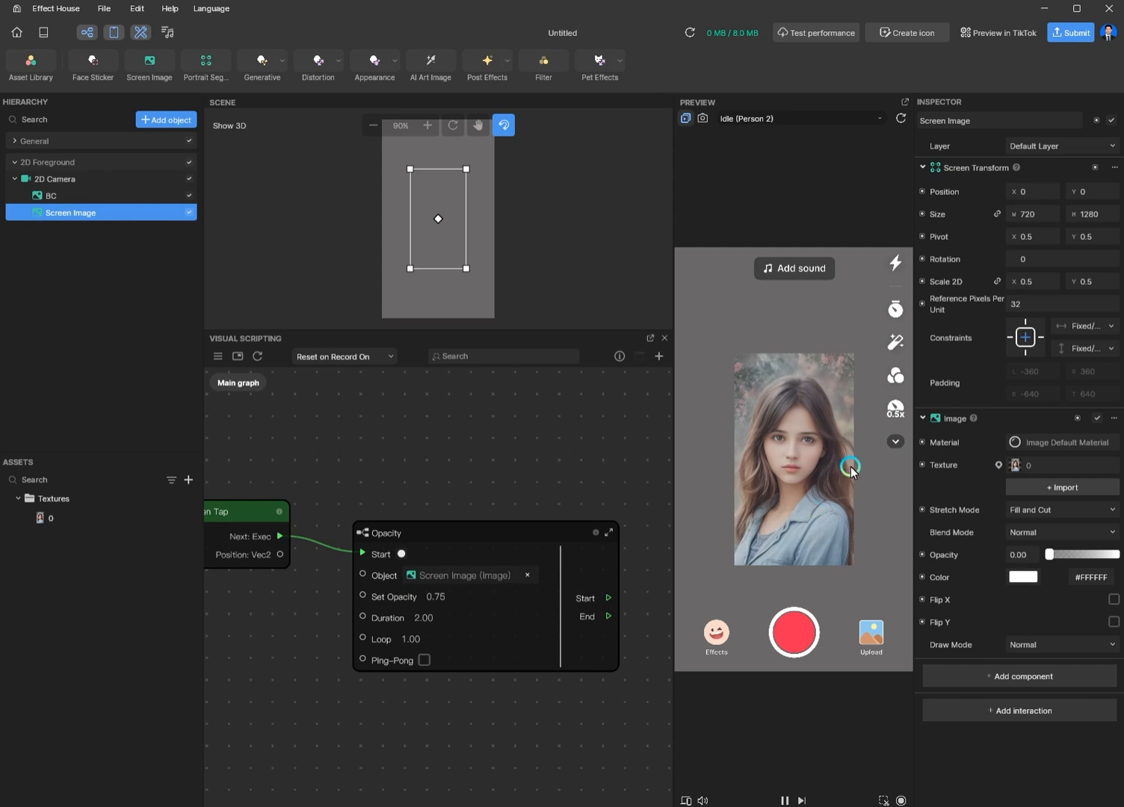
Step: Set the Opacity node's Set Opacity value to 1 and test the full fade-in in the preview
left_click(431, 596)
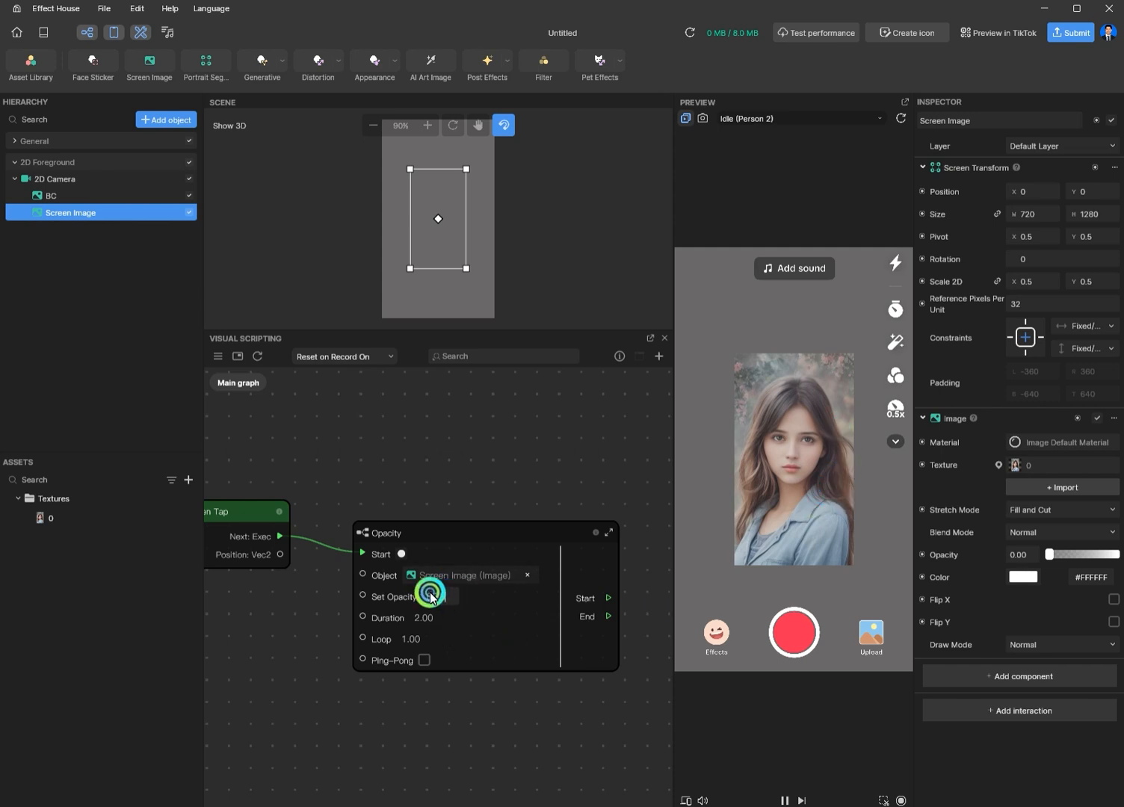
type("0.75")
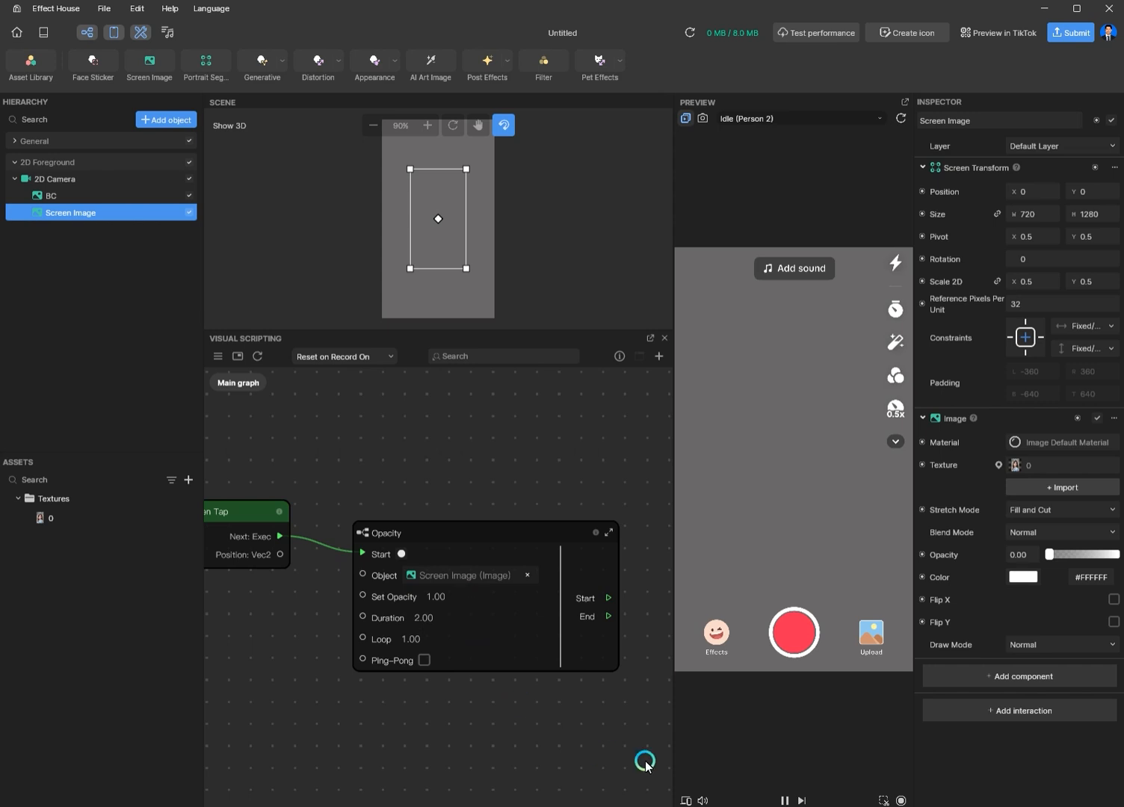
left_click(884, 749)
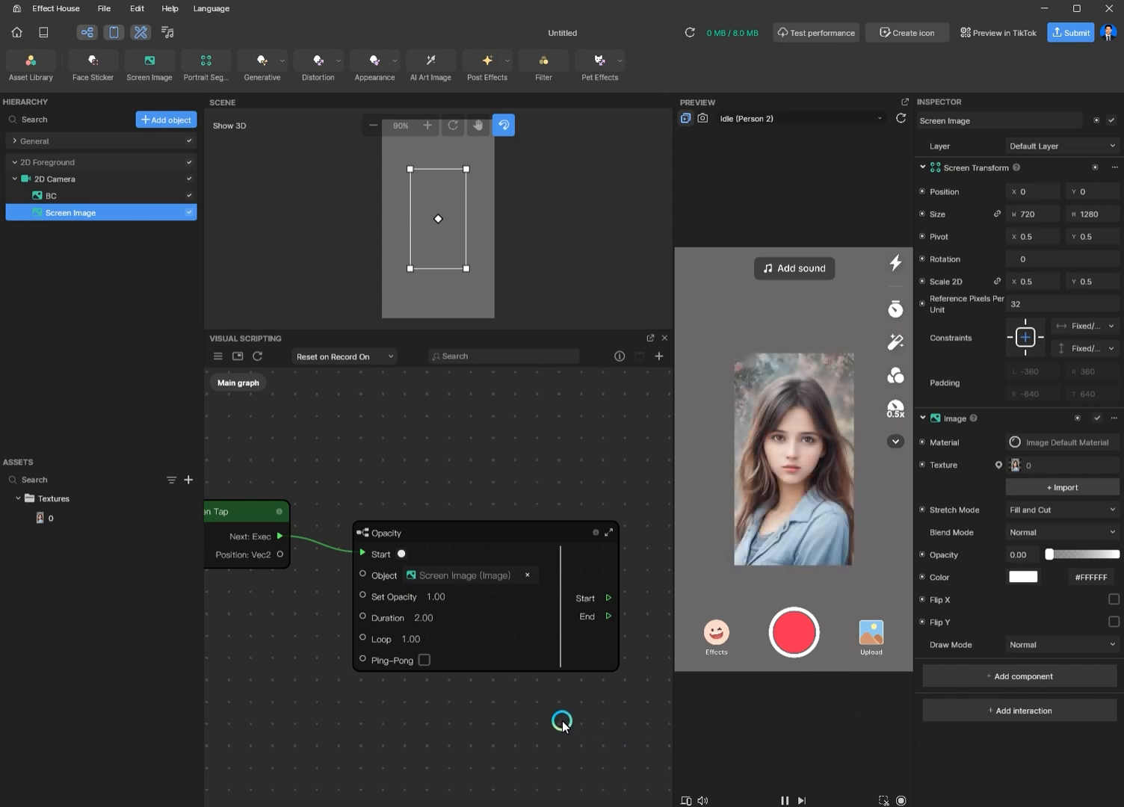
Step: Enable Ping-Pong and set Loop to 7777 on the Opacity node, testing the repeating fade in the preview
left_click(422, 662)
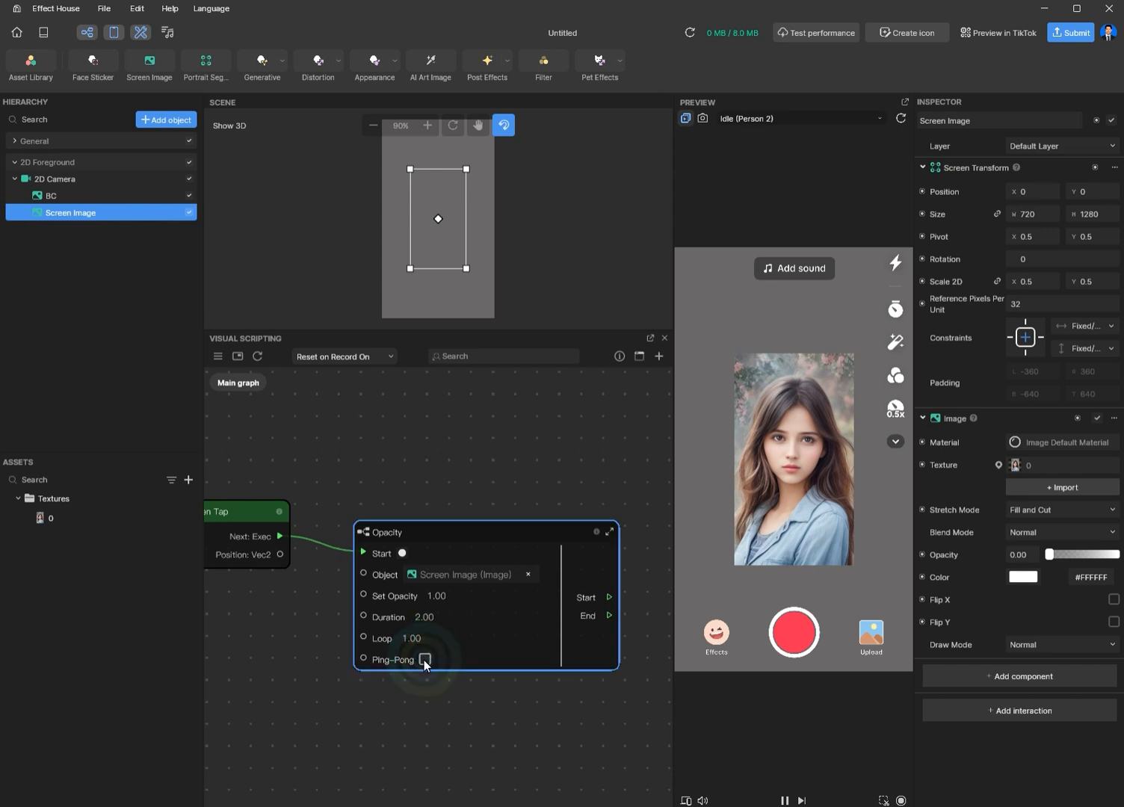
left_click(420, 640)
left_click_drag(422, 639, 394, 636)
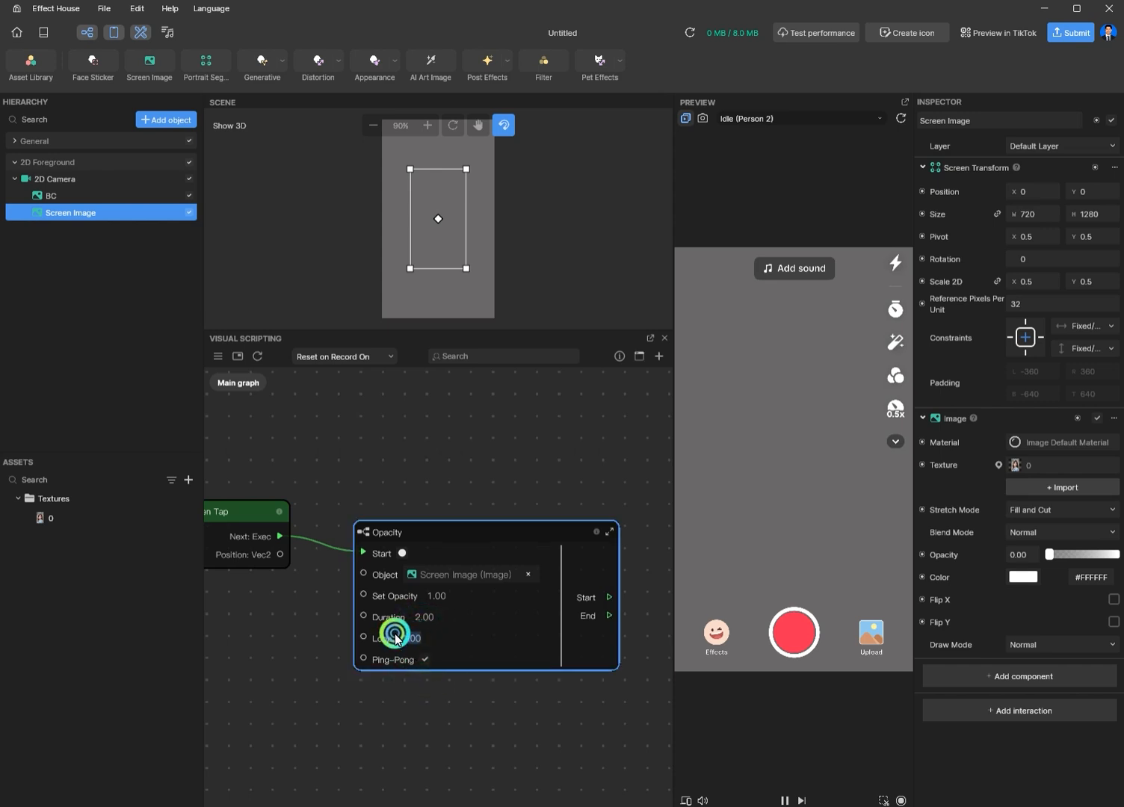
type("7777")
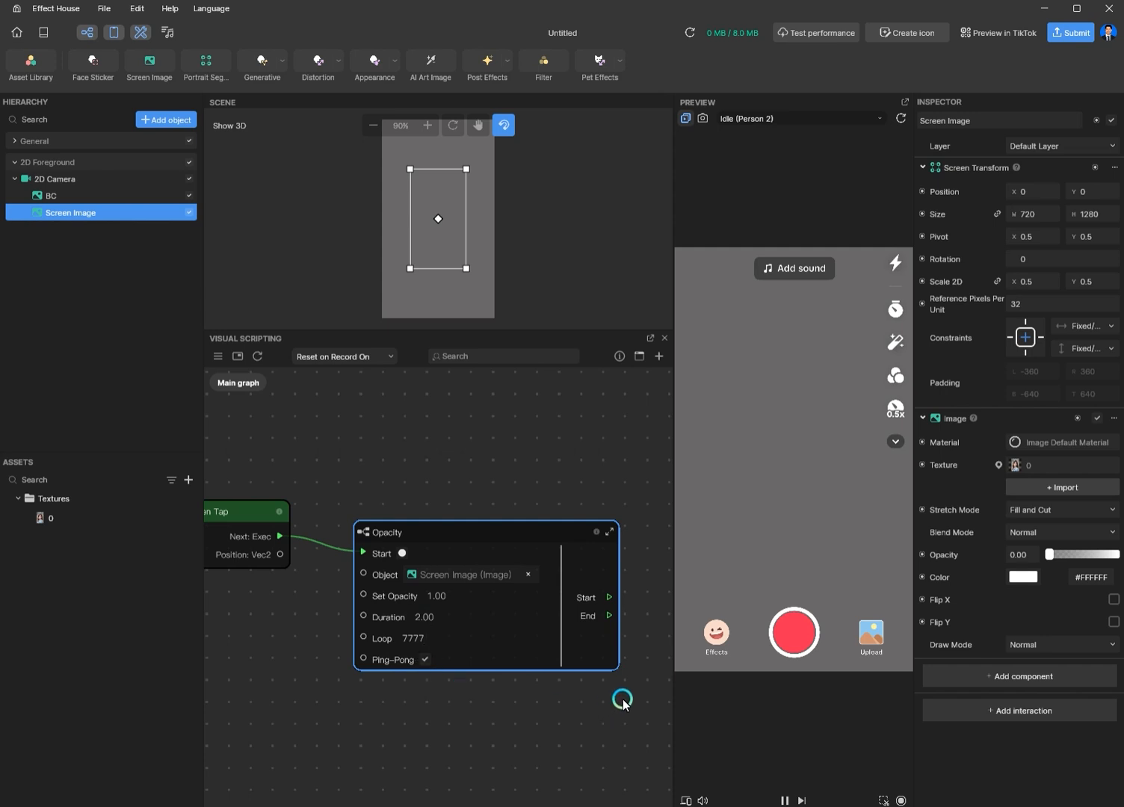
left_click(634, 725)
left_click(791, 476)
left_click(876, 797)
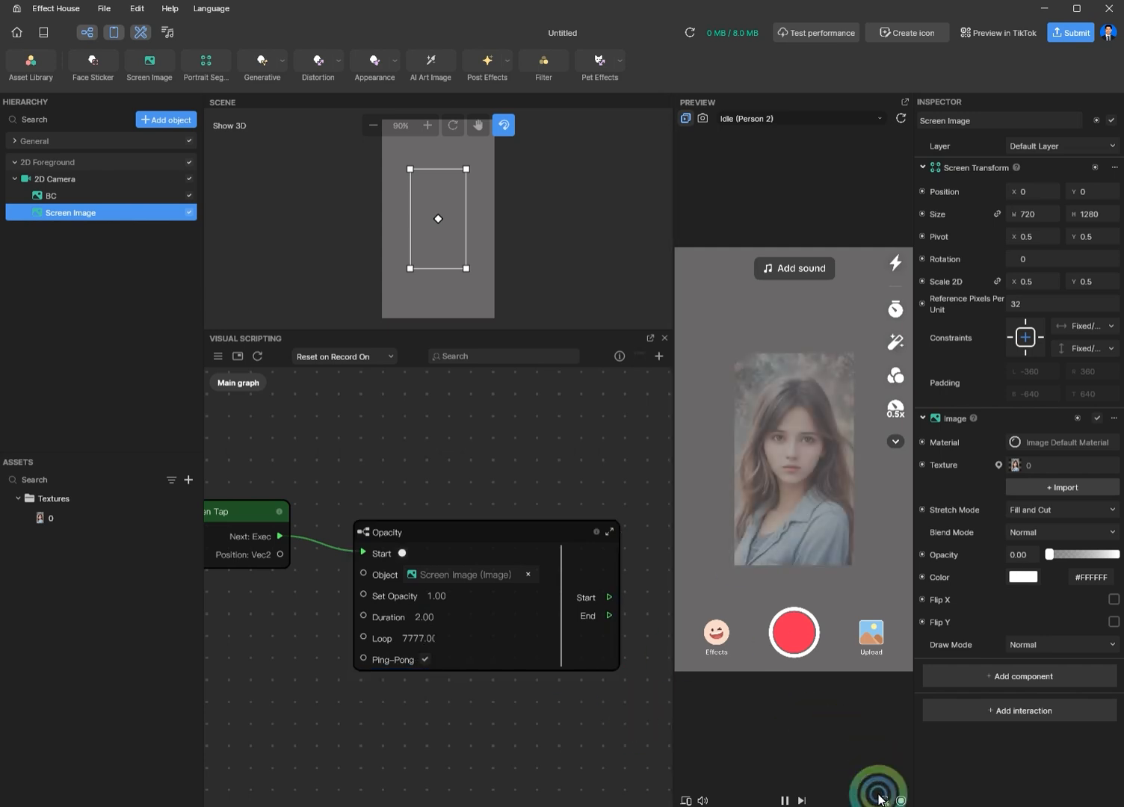